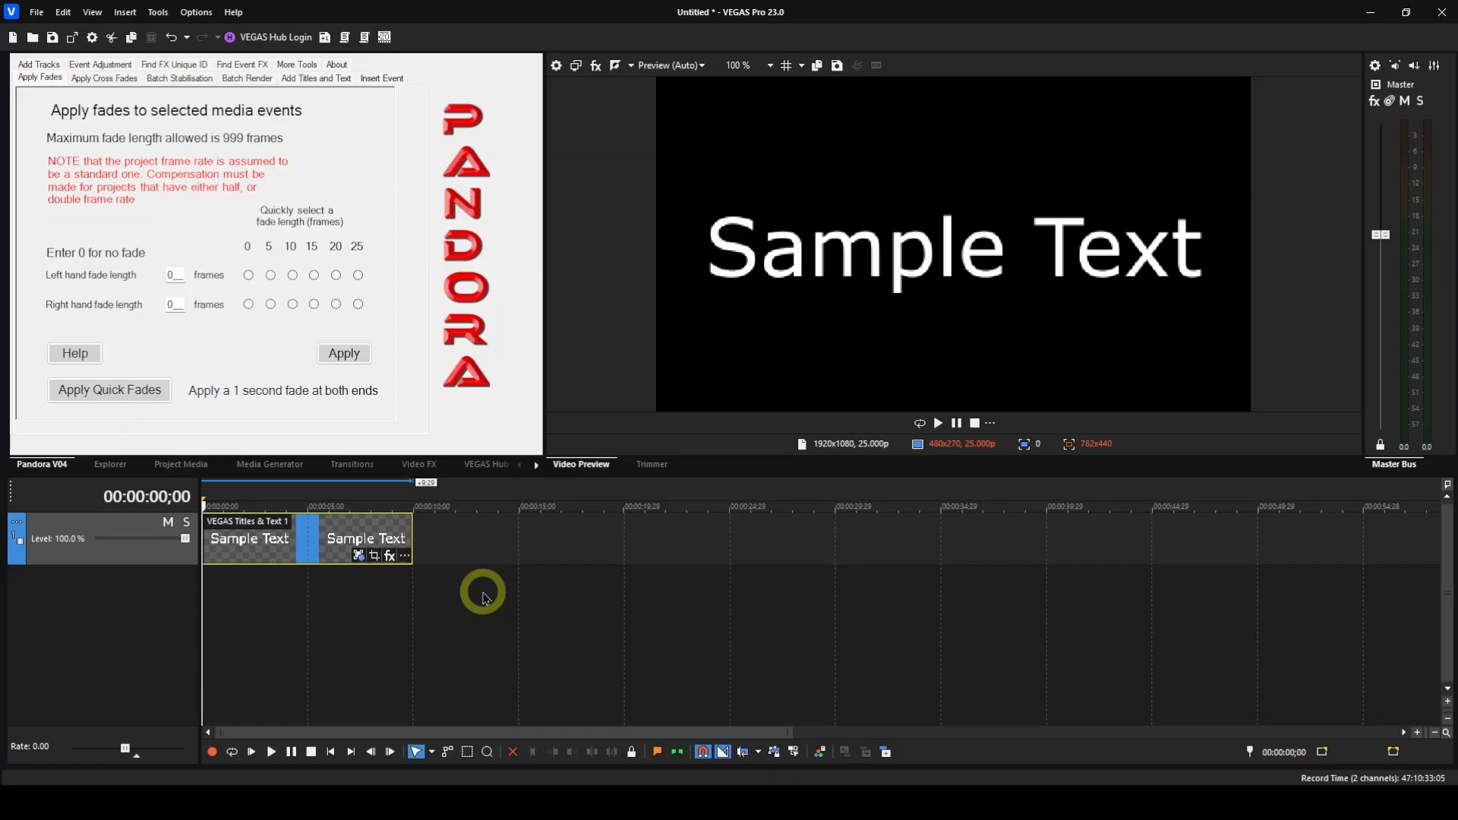
Open the title event's generated media settings and enable keyframe animation for its text color and scale.
left_click(359, 556)
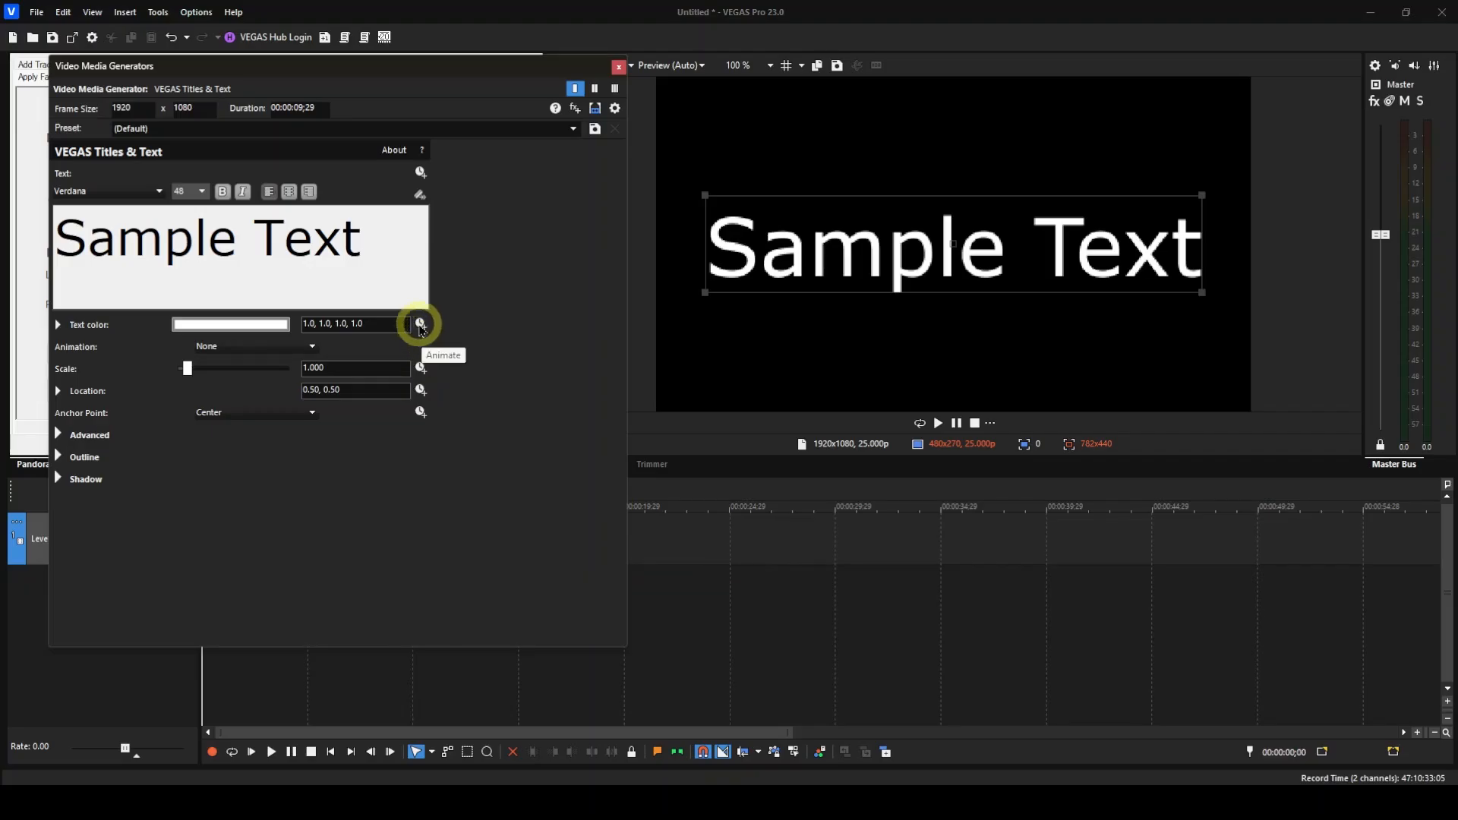
left_click(420, 325)
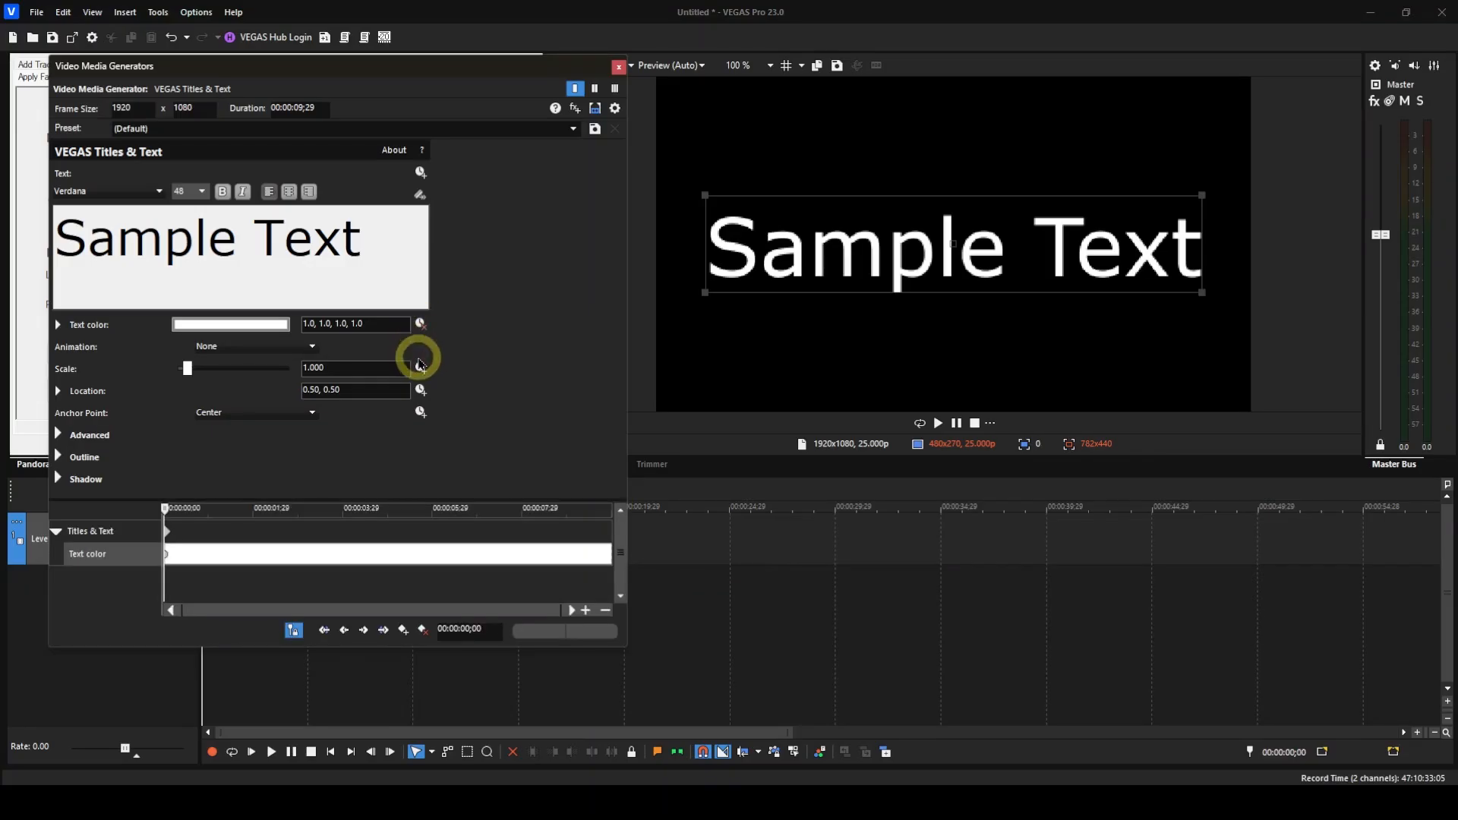
left_click(420, 368)
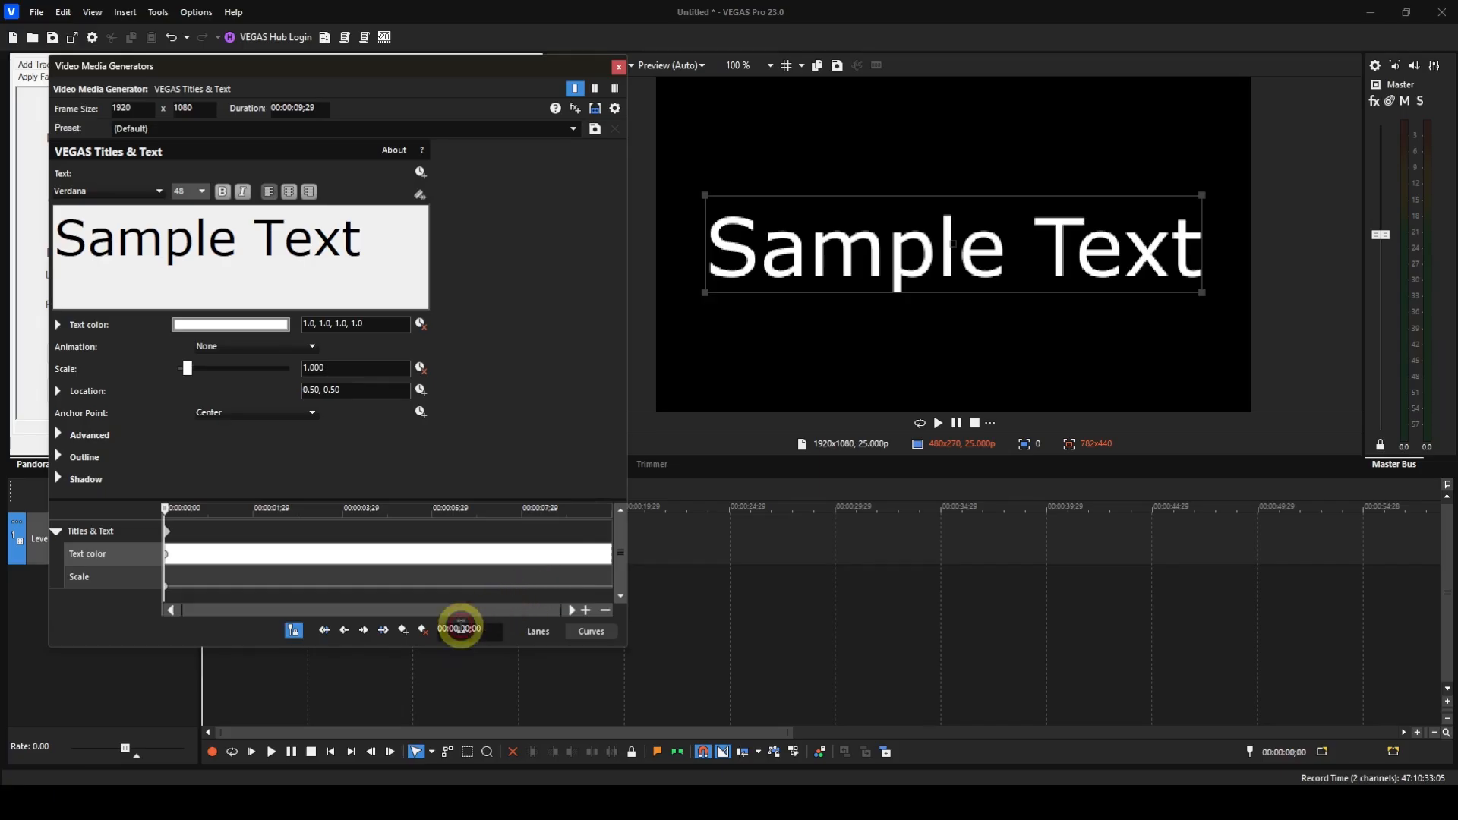
Add a text color keyframe at 00:00:04;28 and set its color to yellow (1.0, 1.0, 0.0, 1.0).
left_click(461, 628)
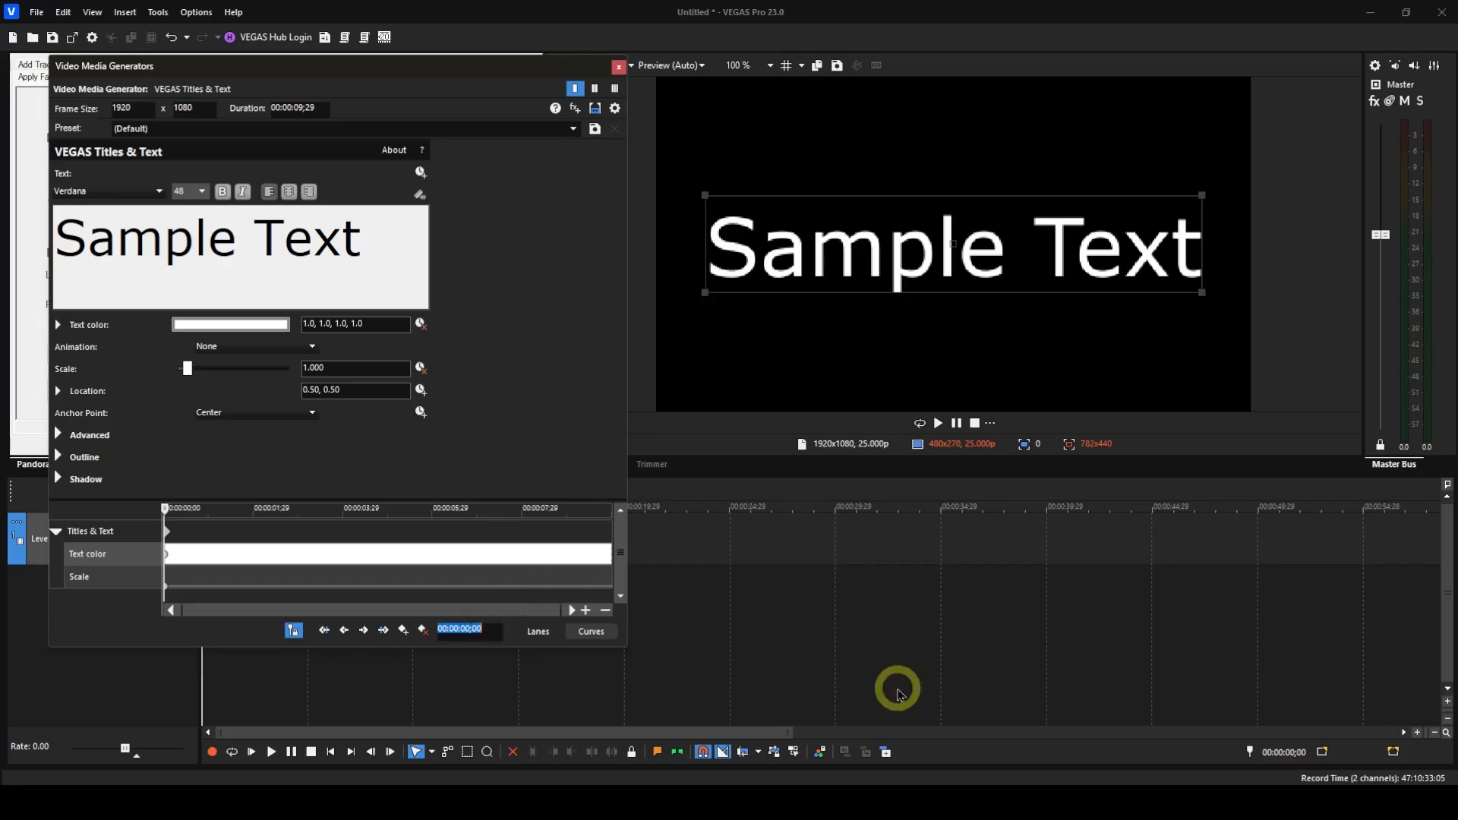
type("0500")
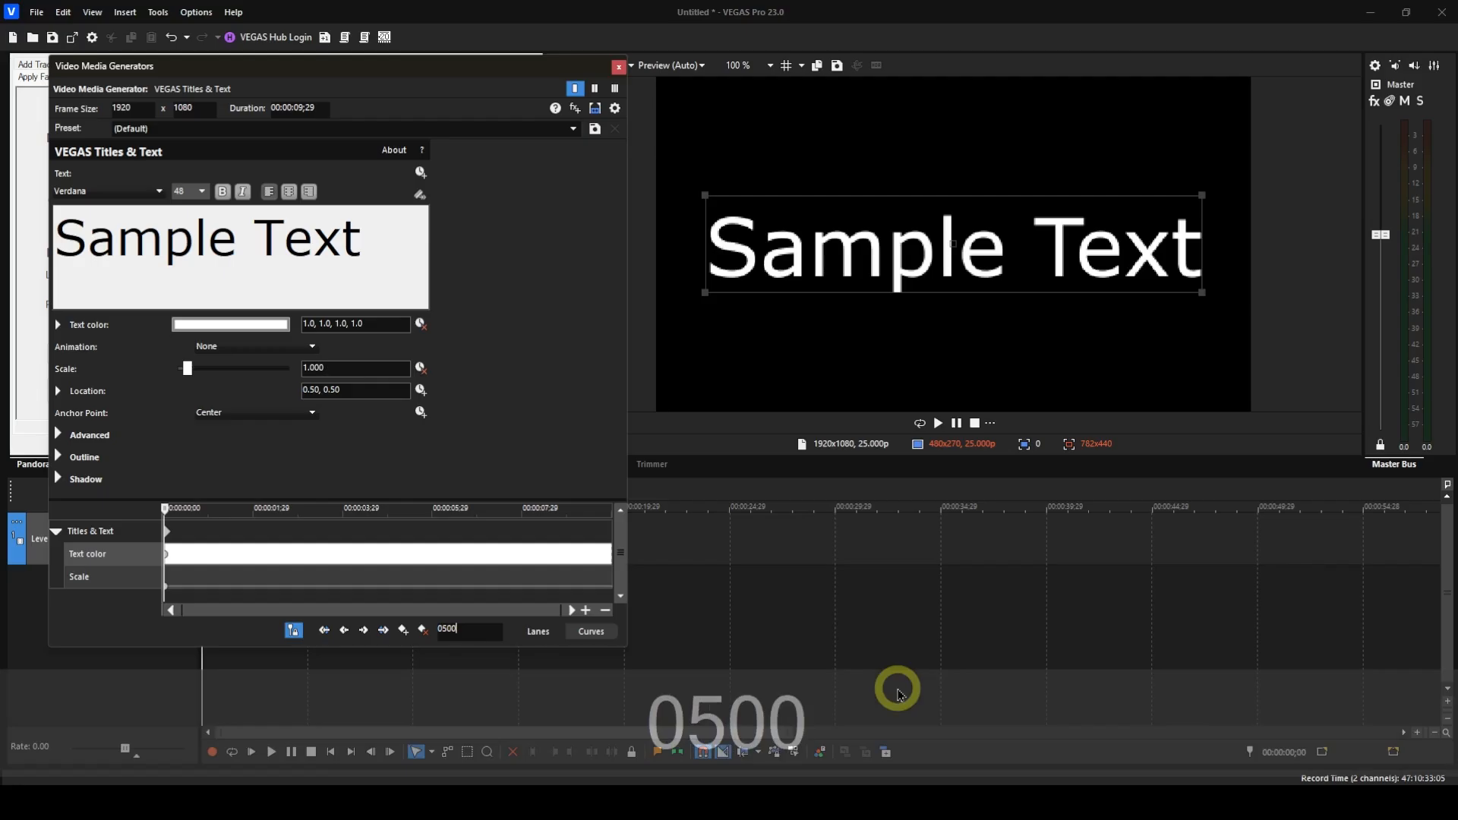
key("Return")
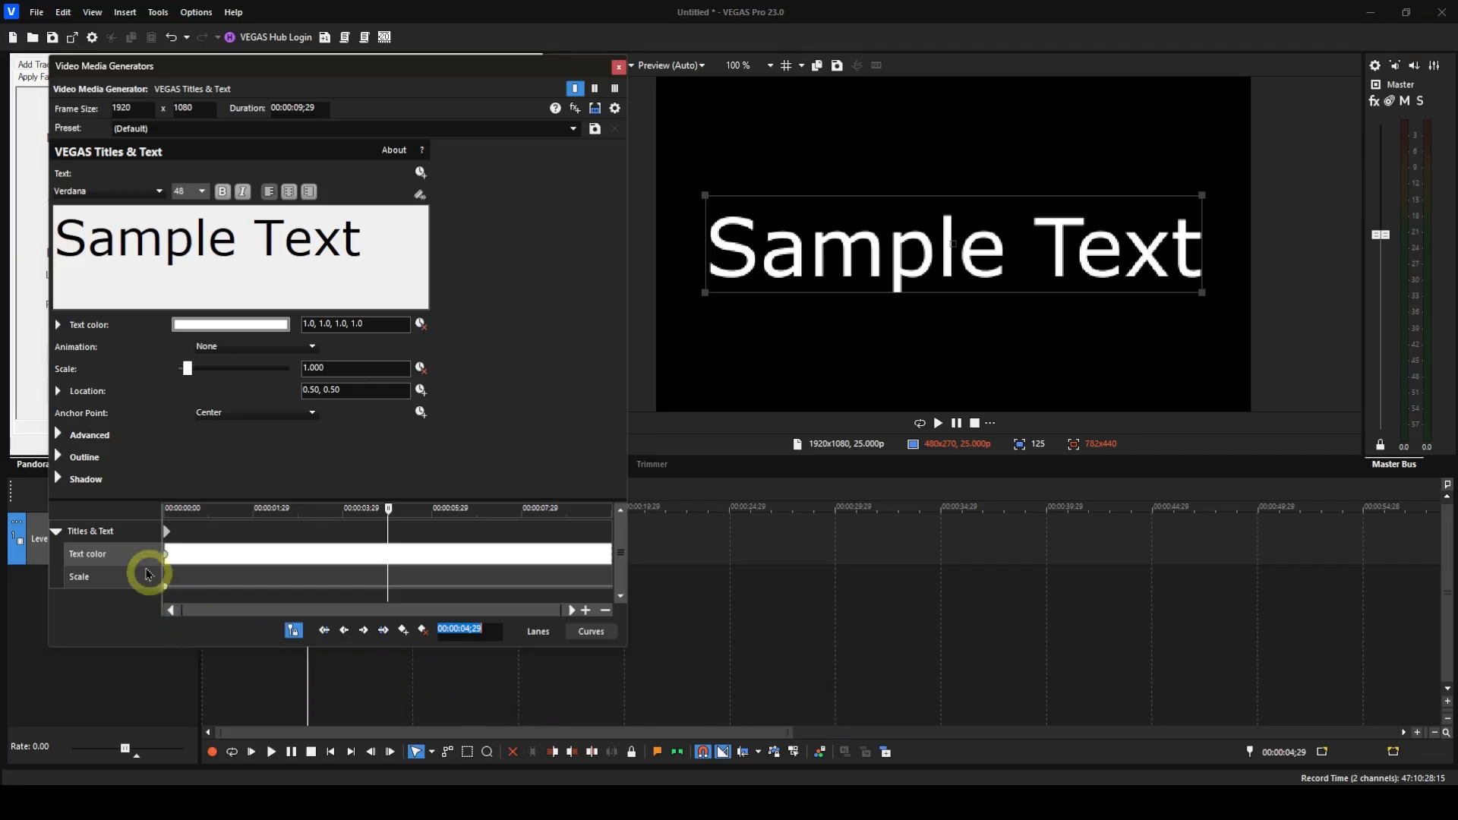
left_click(140, 554)
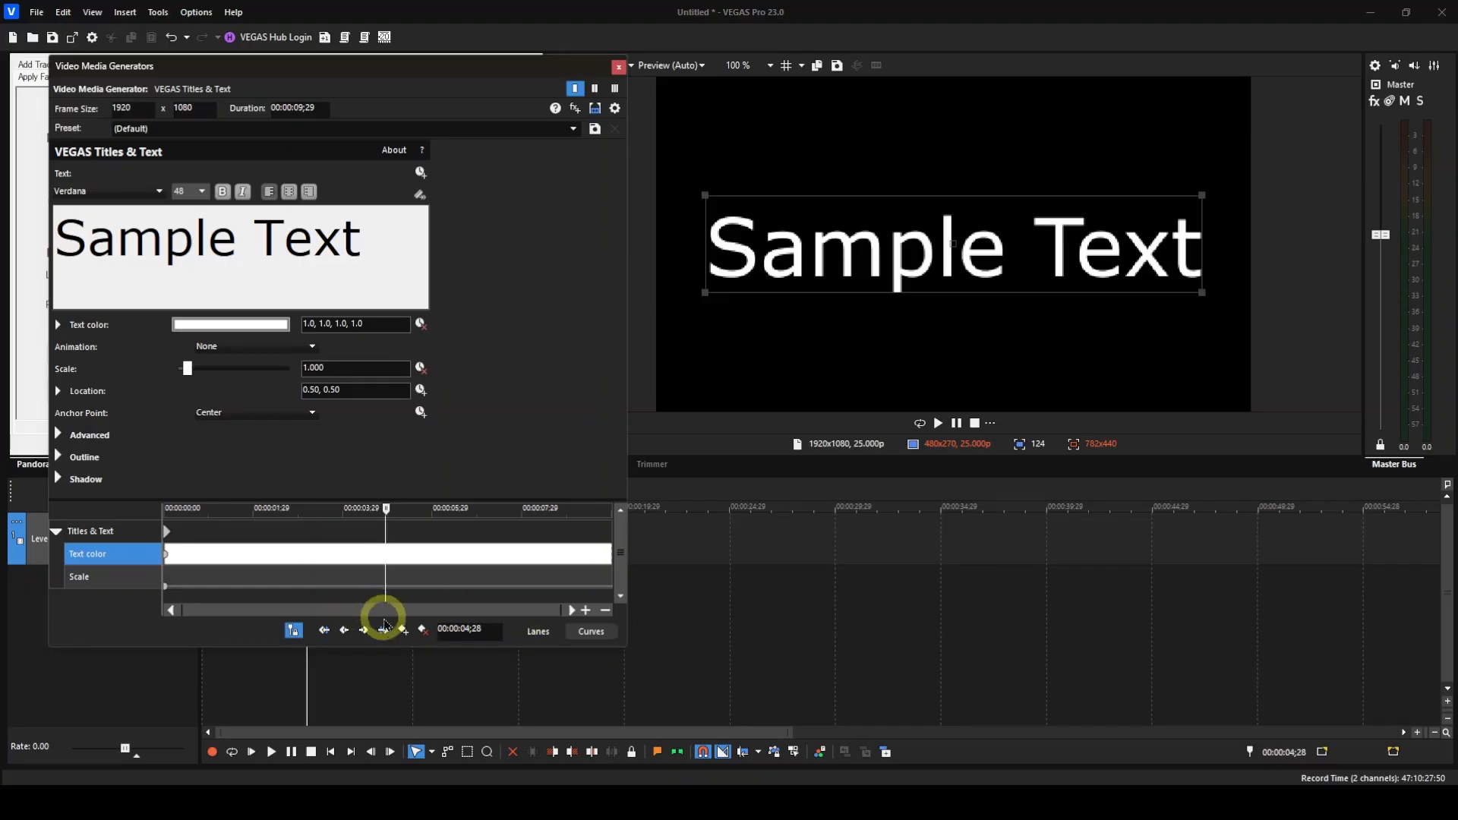
left_click(403, 630)
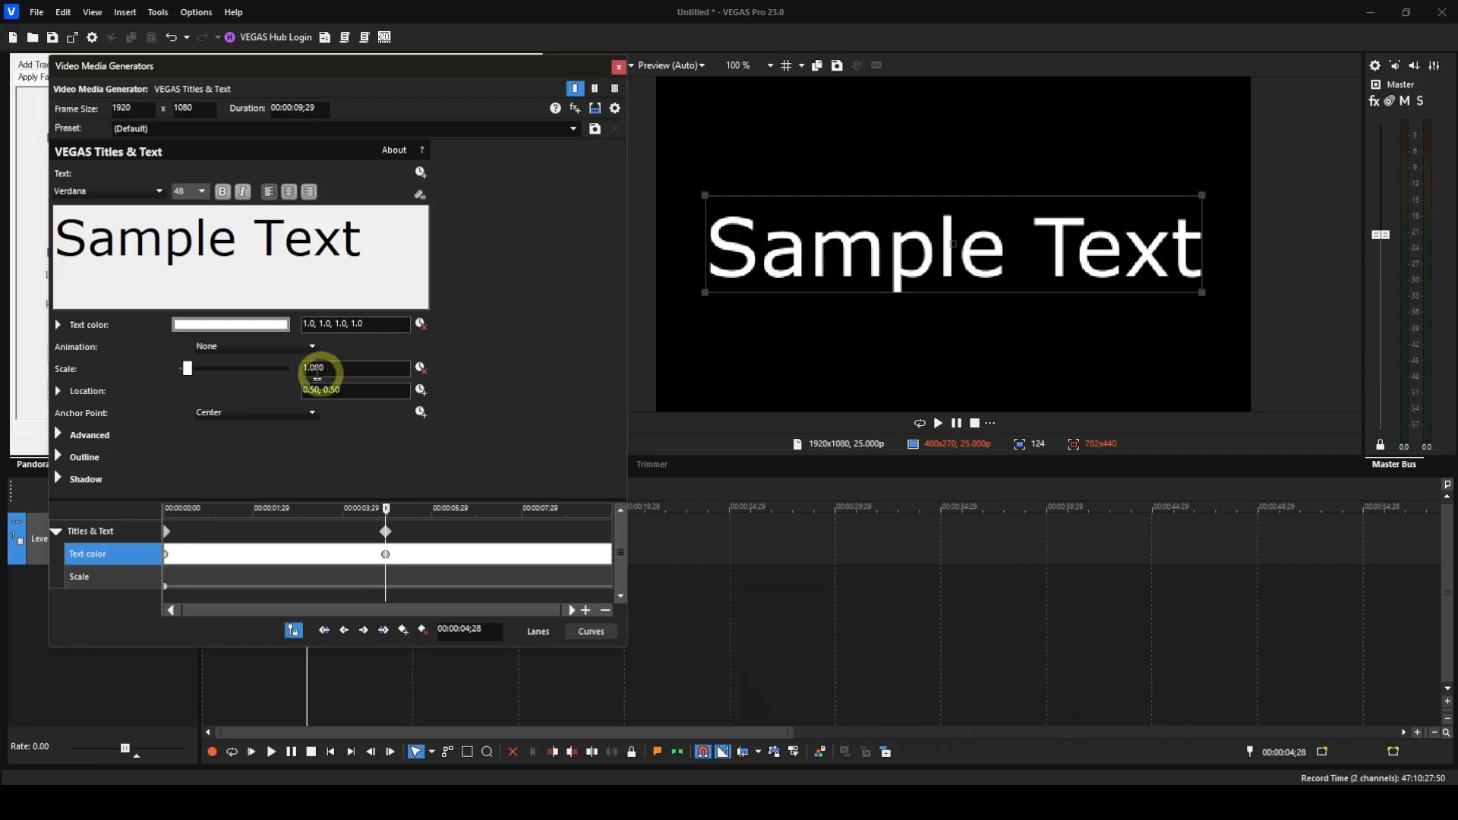
left_click(272, 337)
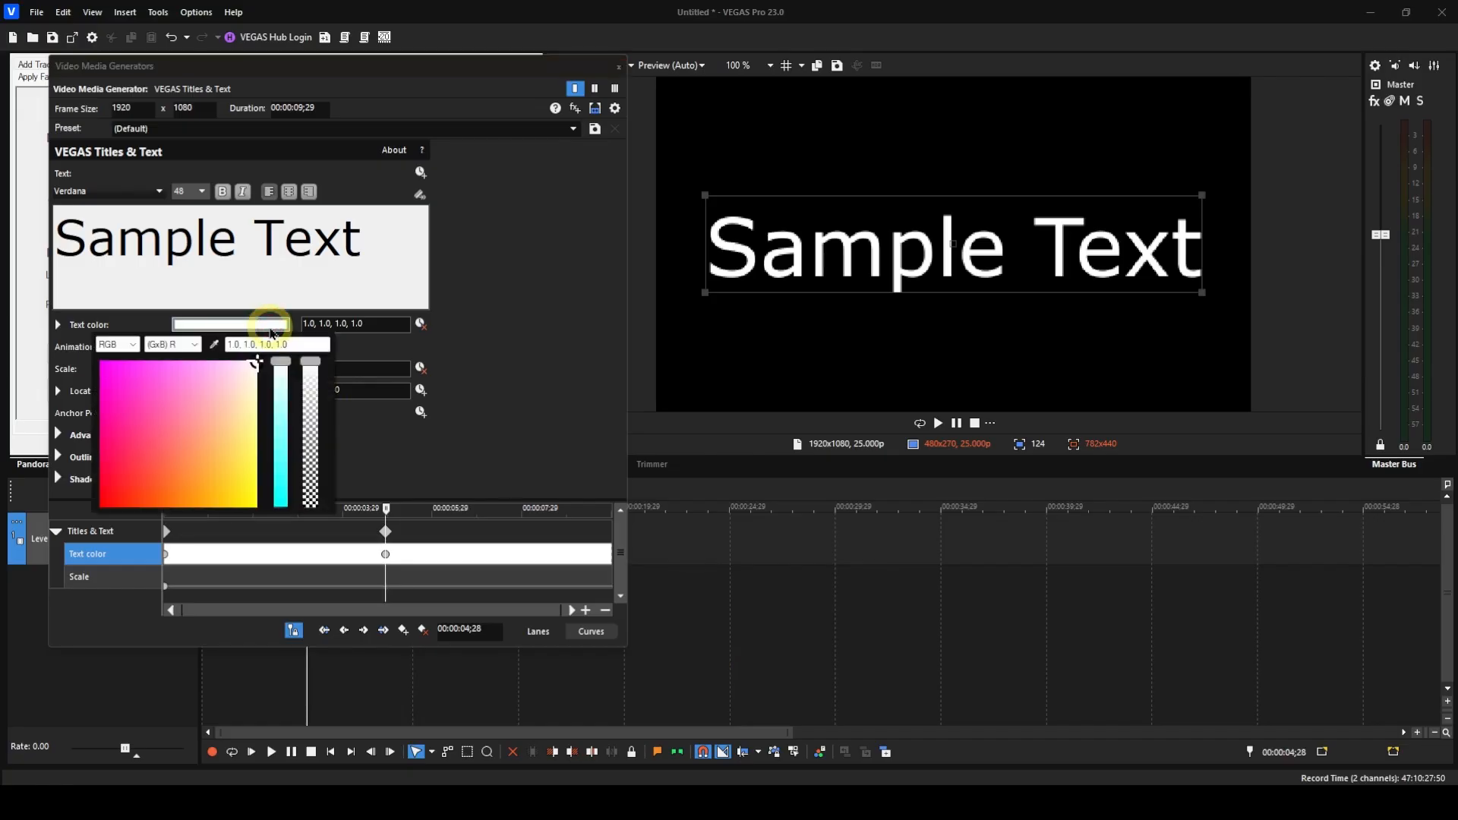
left_click_drag(258, 367, 467, 474)
left_click(467, 474)
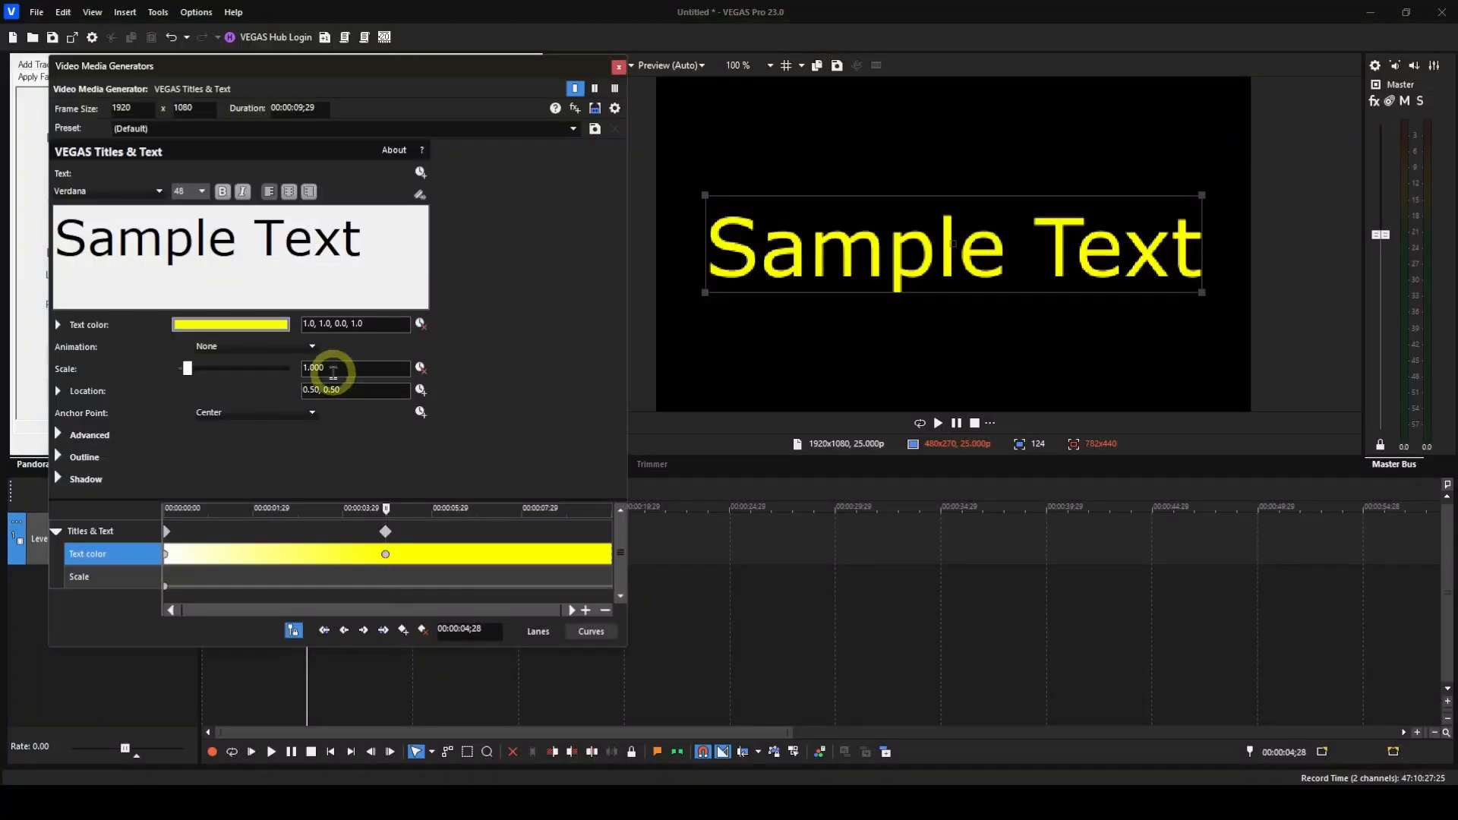
Set the title's scale to 1.5 at 00:00:04;28.
left_click(331, 369)
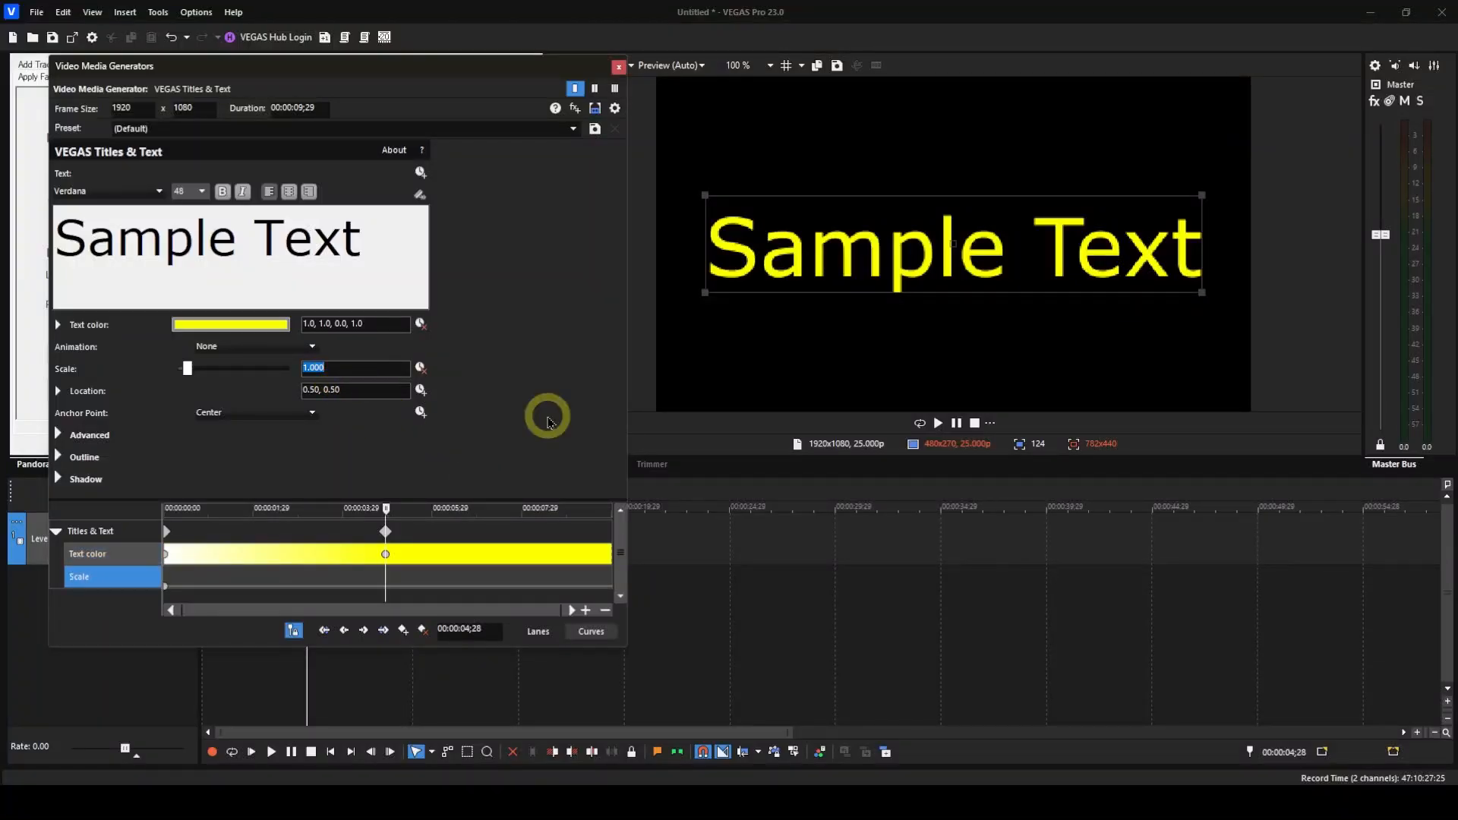
type("1.")
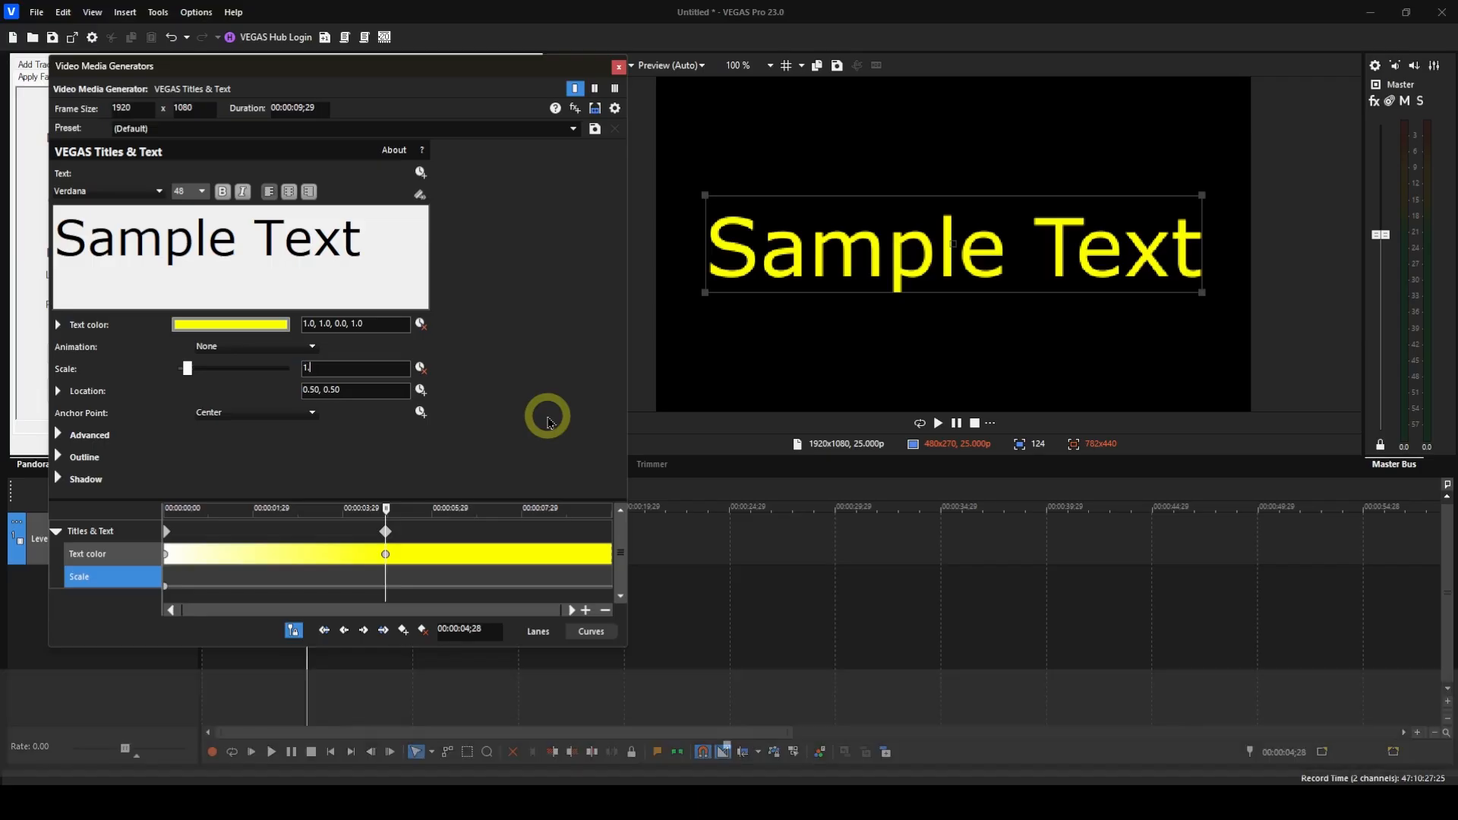
type("5")
key("Return")
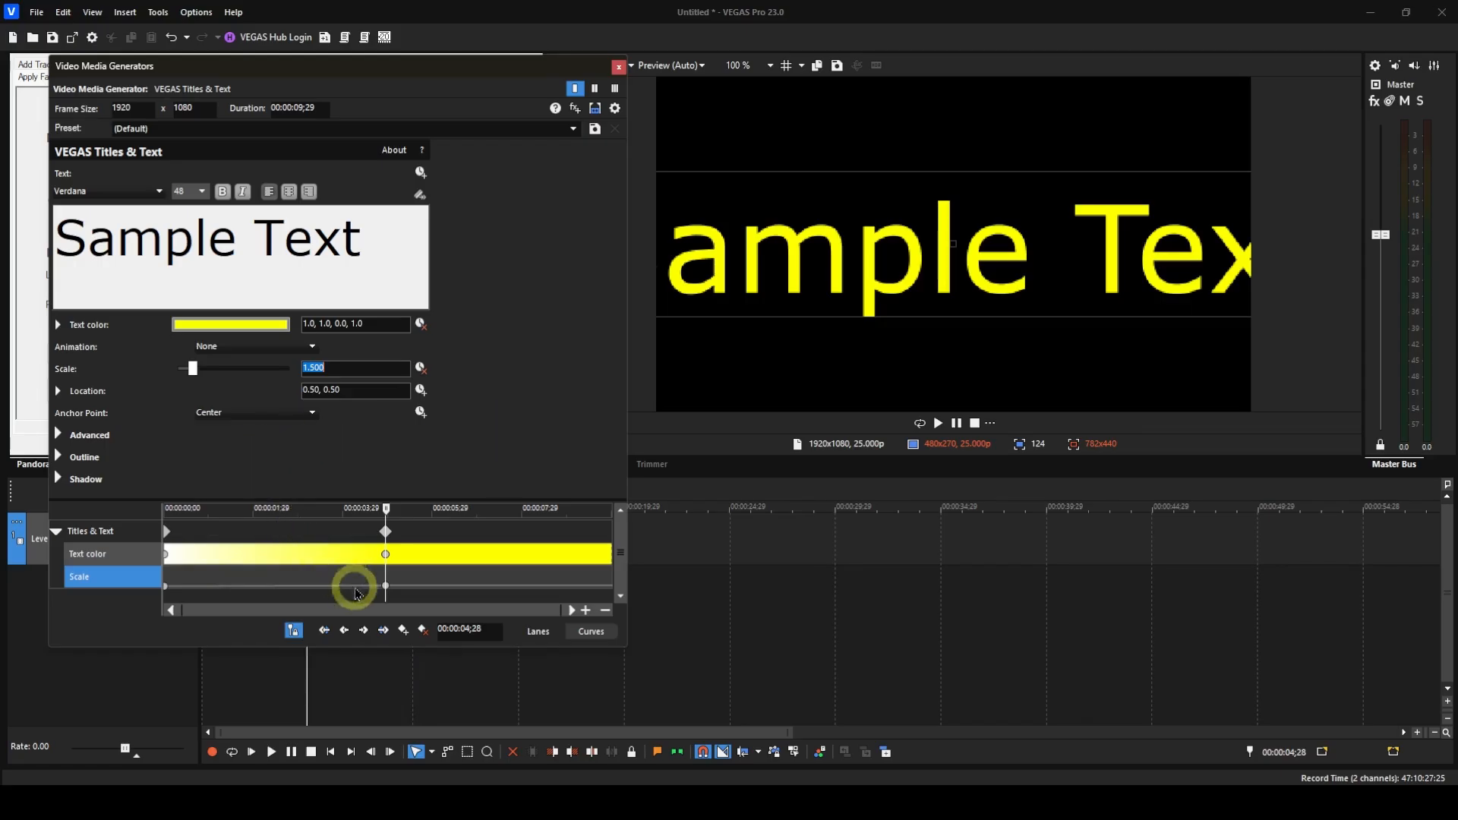
Keyframe the text color to red (1.0, 0.0, 0.0, 1.0) at 00:00:09;28, one frame before the event's end.
left_click(385, 632)
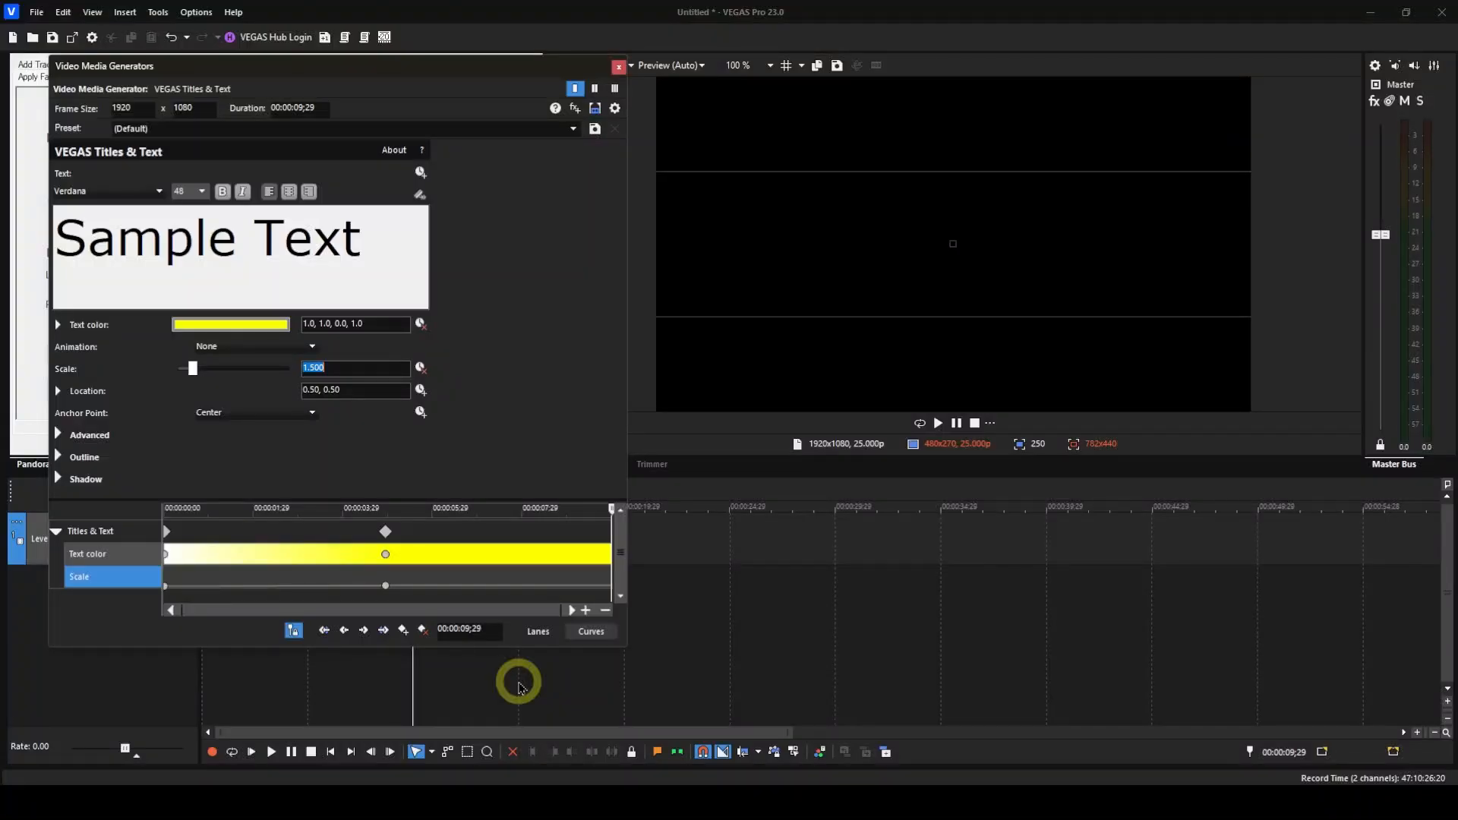
left_click(373, 752)
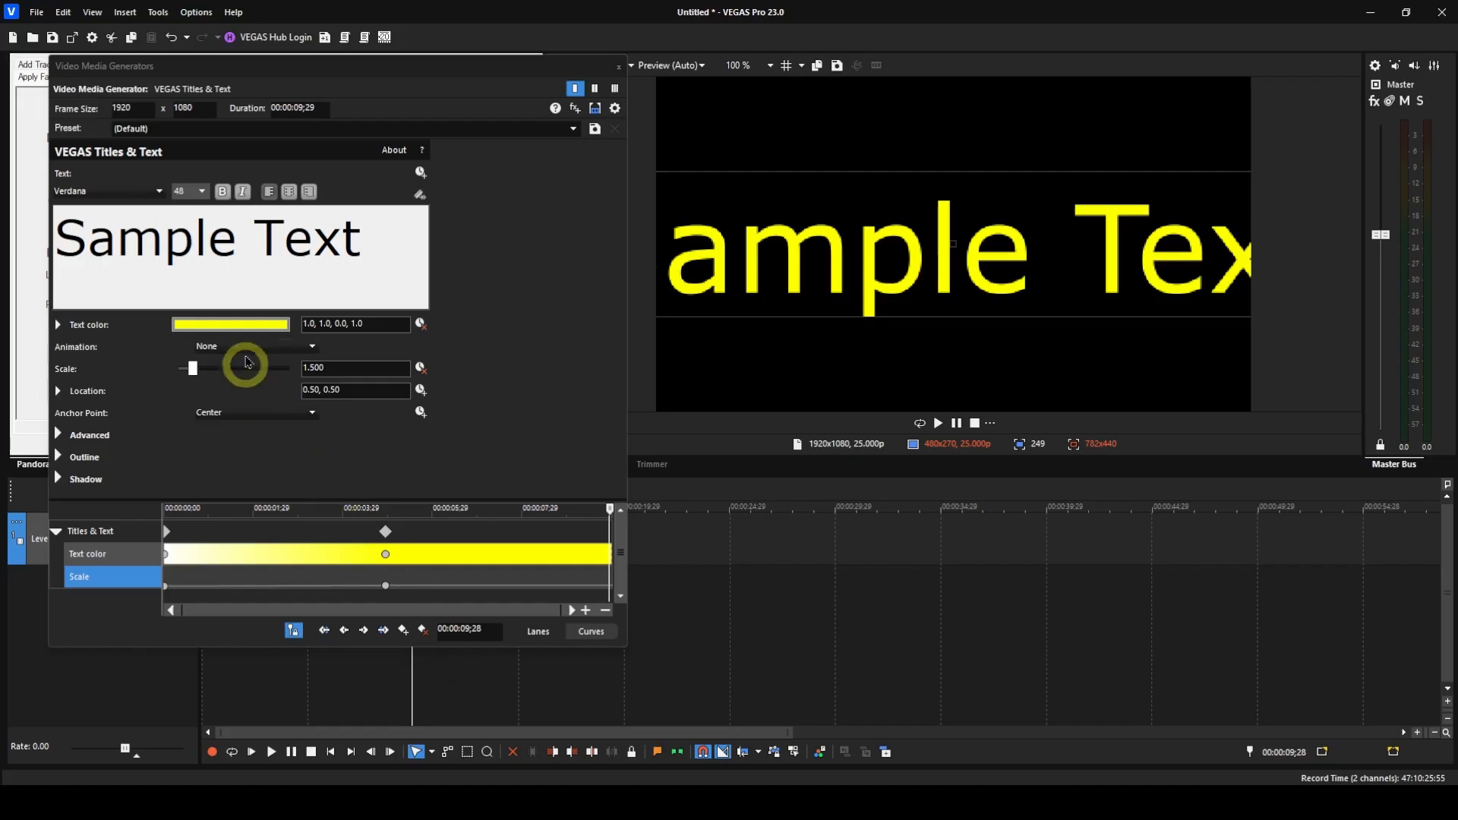
left_click(245, 329)
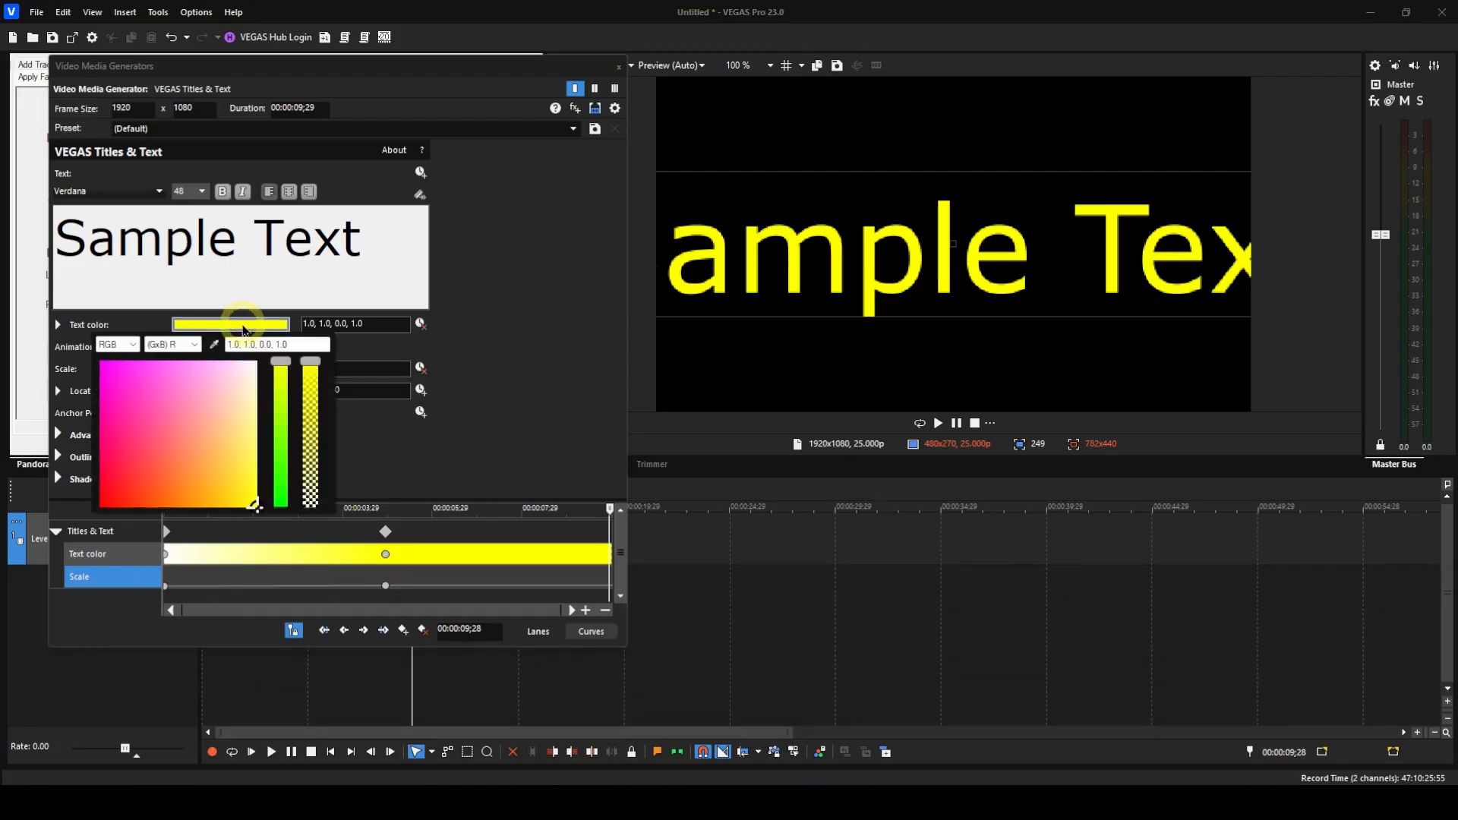
left_click(110, 500)
left_click_drag(111, 500, 101, 506)
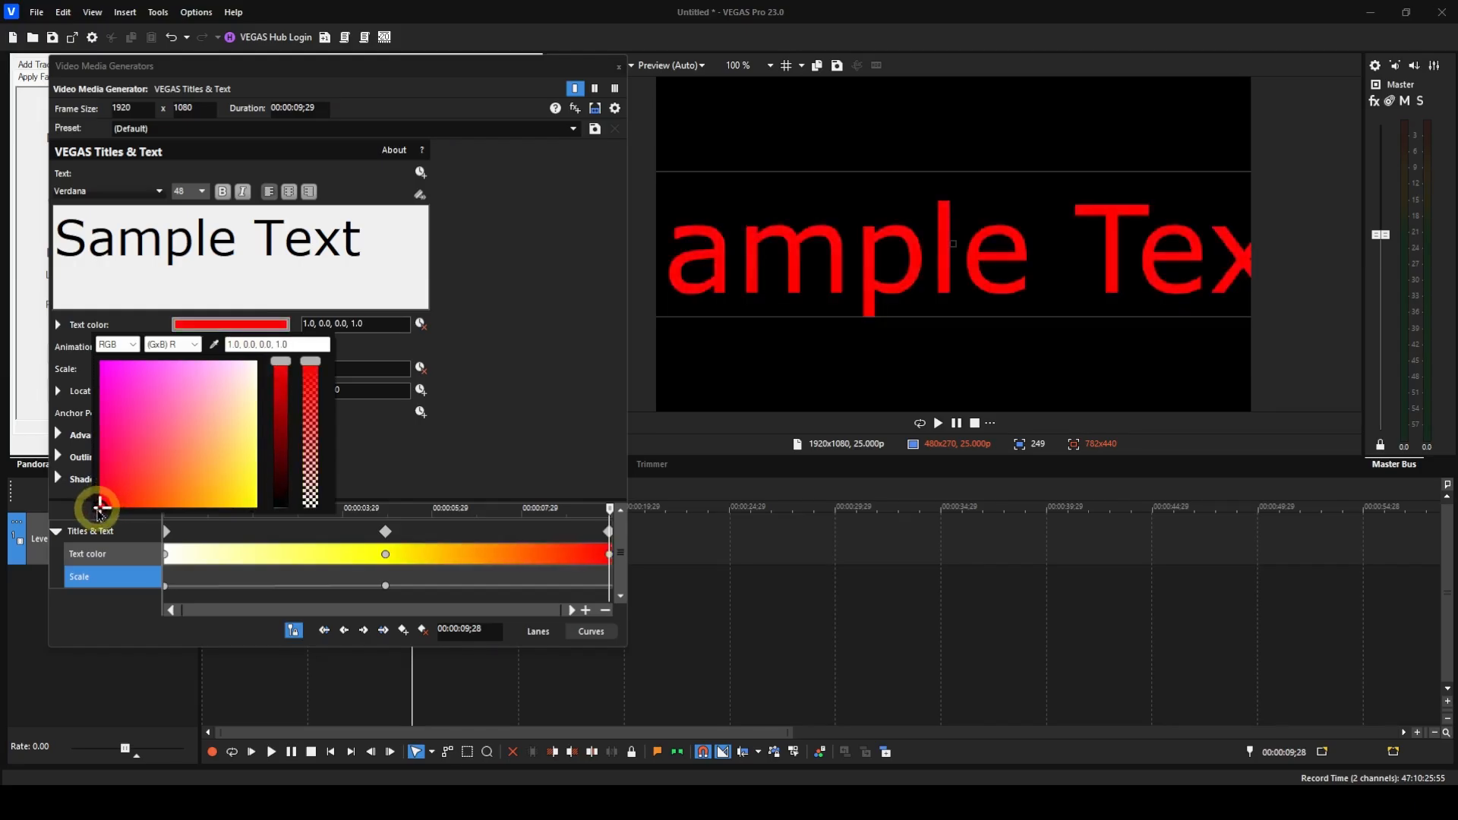
left_click(497, 449)
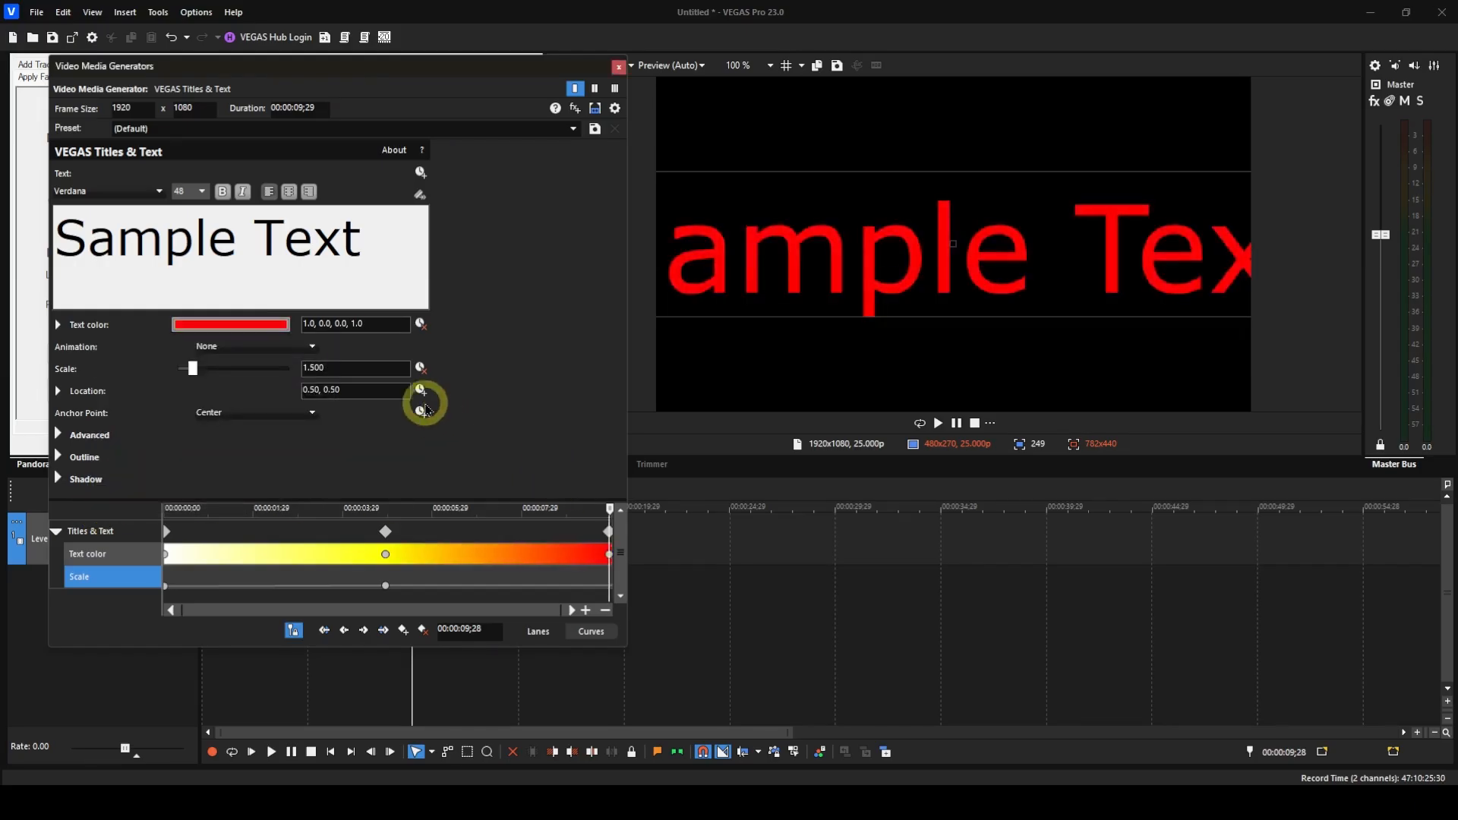
Set the title's scale to 0.5 at 00:00:09;28 and close the generator settings.
double_click(324, 367)
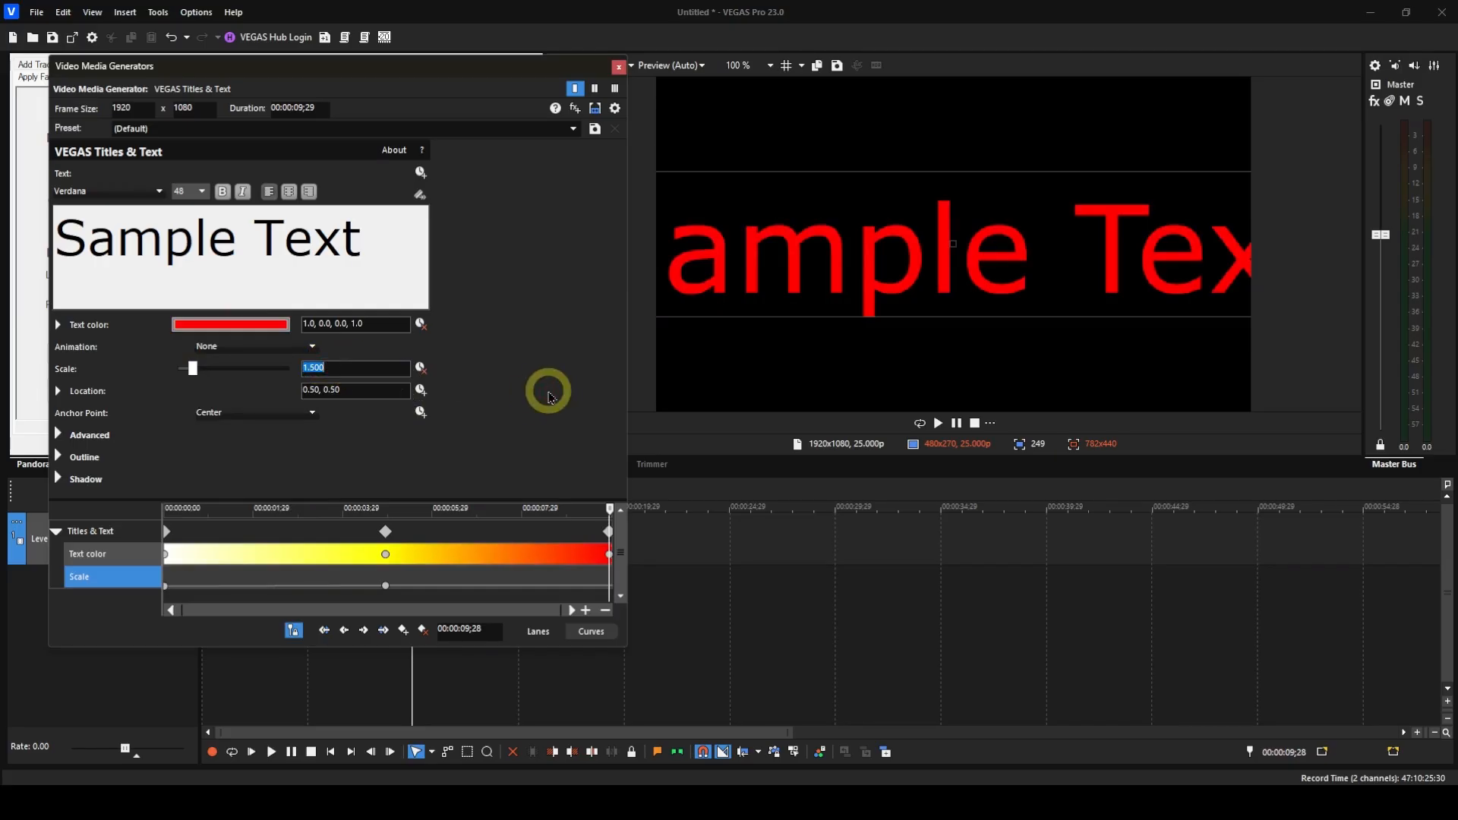
key("BackSpace")
type(".5")
key("Return")
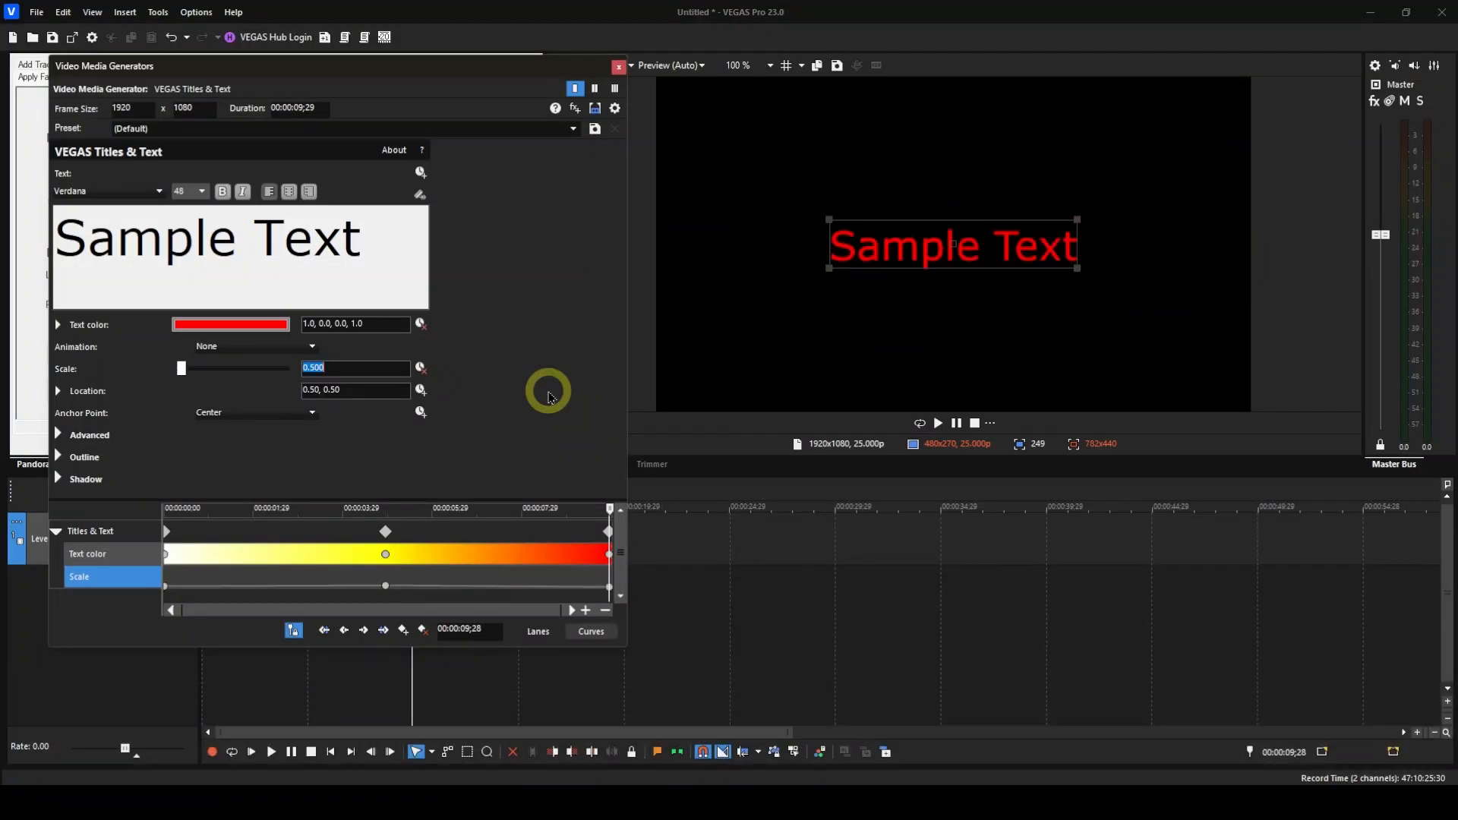
left_click(619, 72)
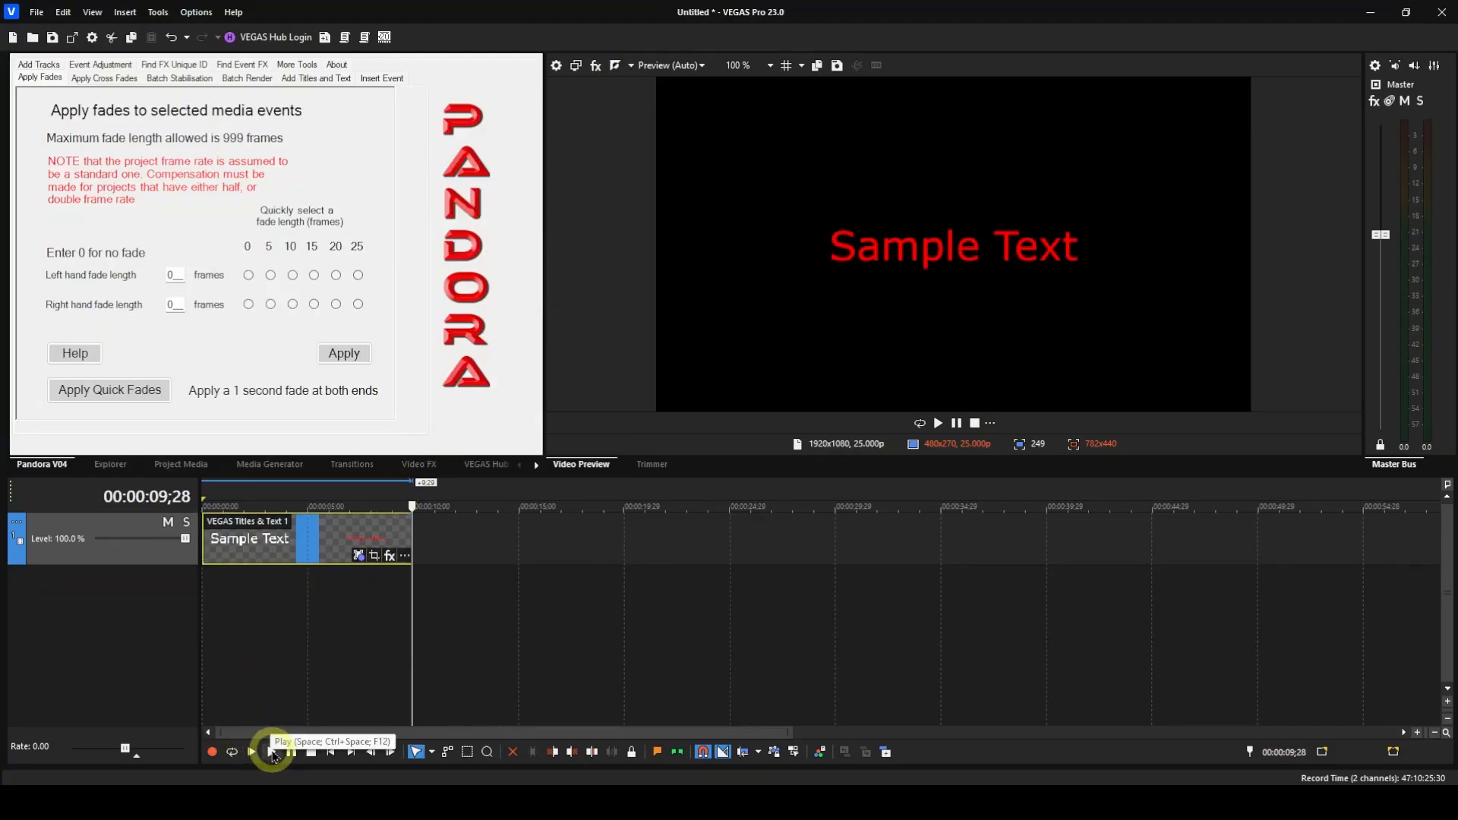
Play the title animation from the start of the timeline, and stop playback.
left_click(331, 752)
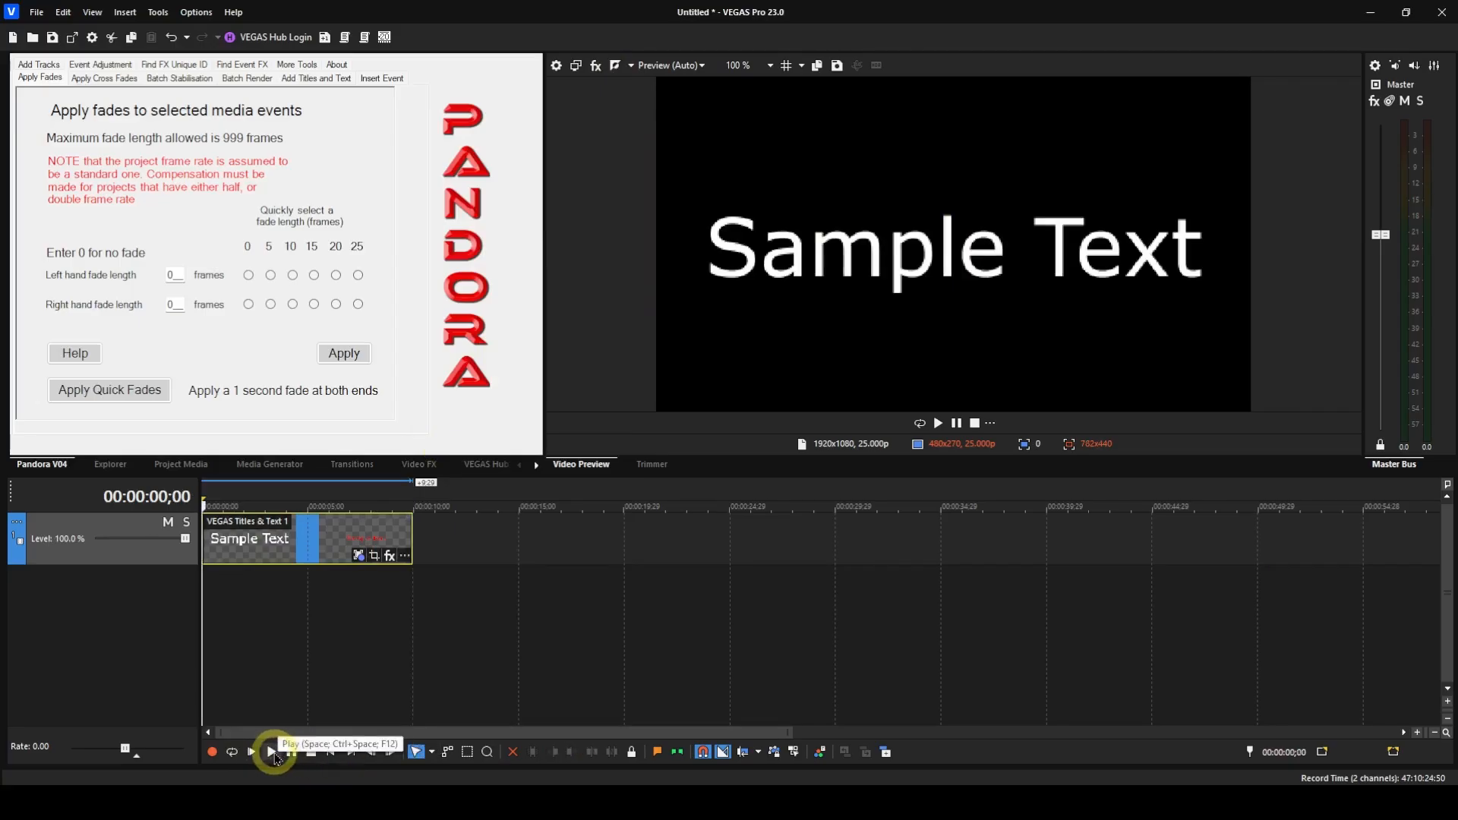
left_click(272, 752)
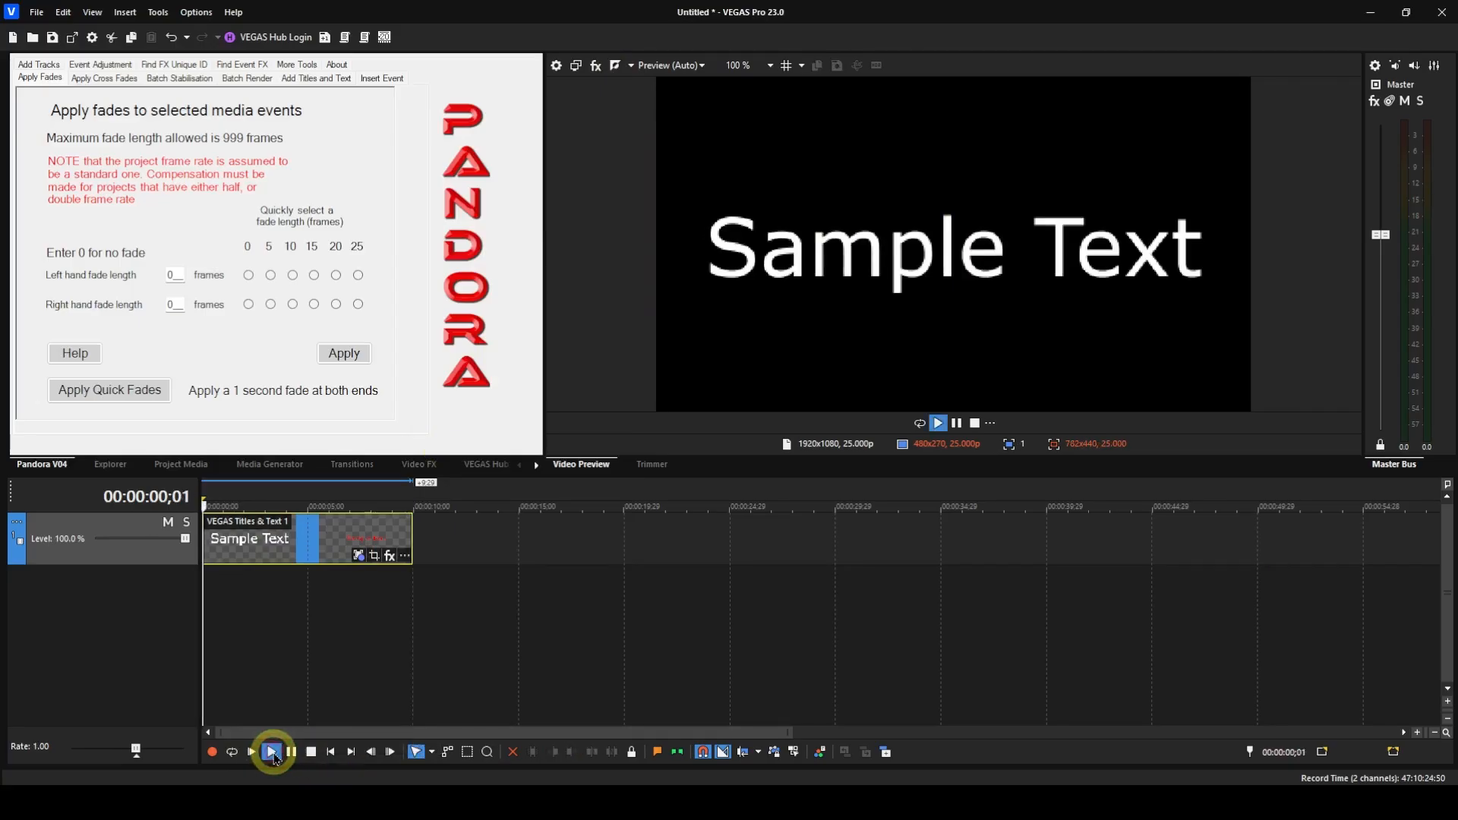
left_click(311, 754)
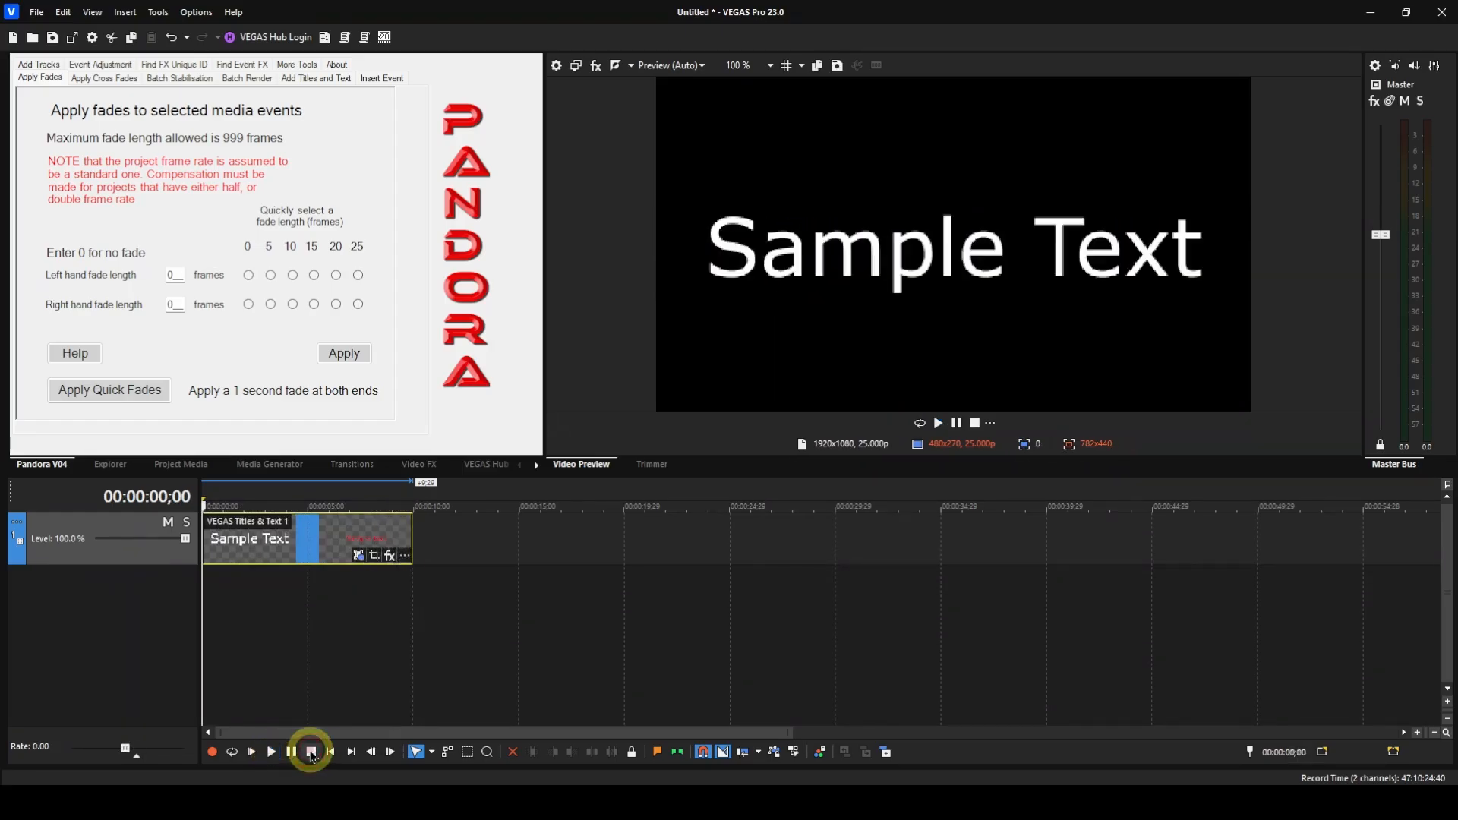
Set the video preview quality to Best (Full) and play the title animation again.
left_click(697, 66)
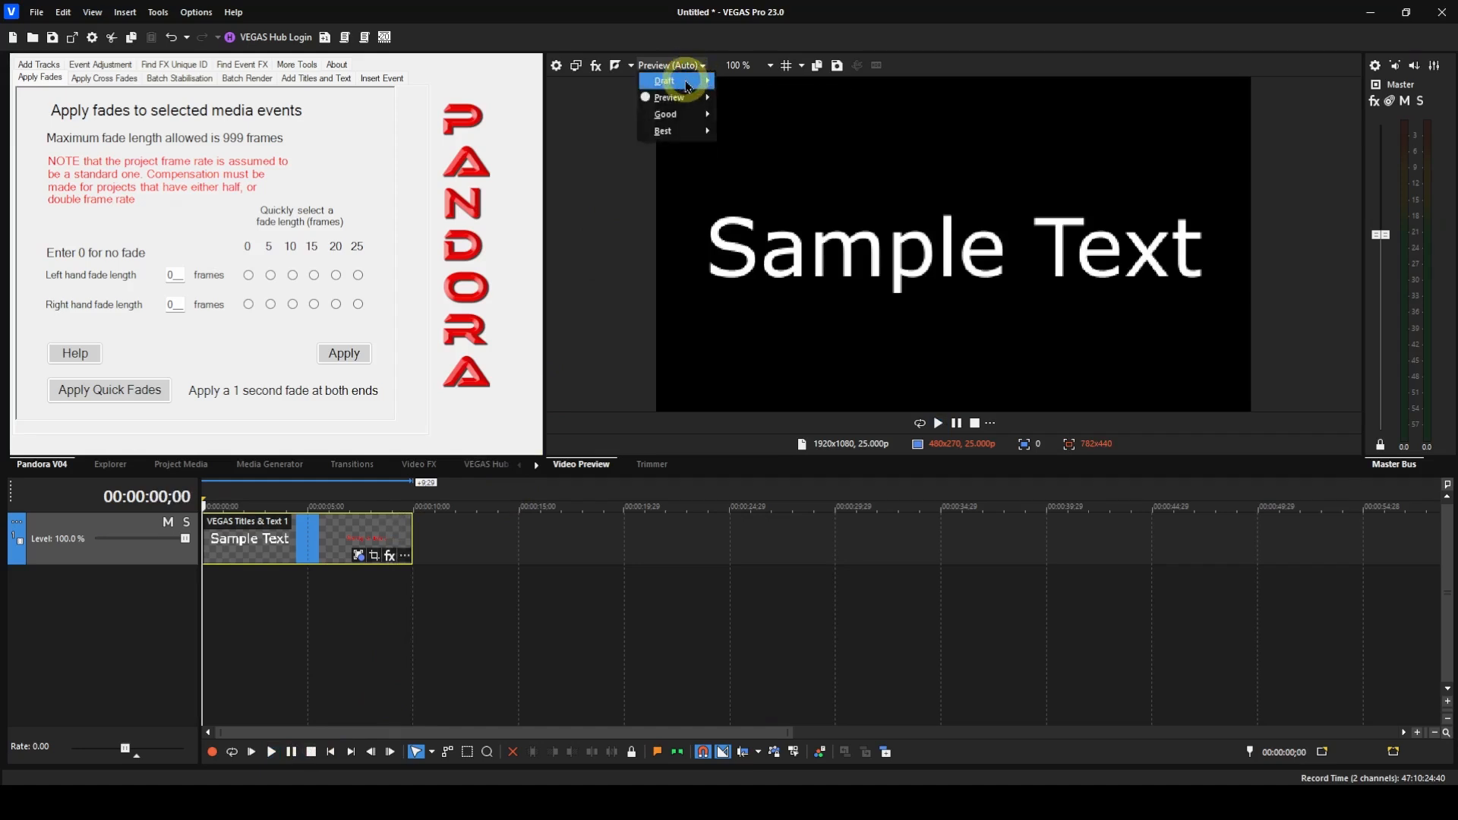
mouse_move(681, 135)
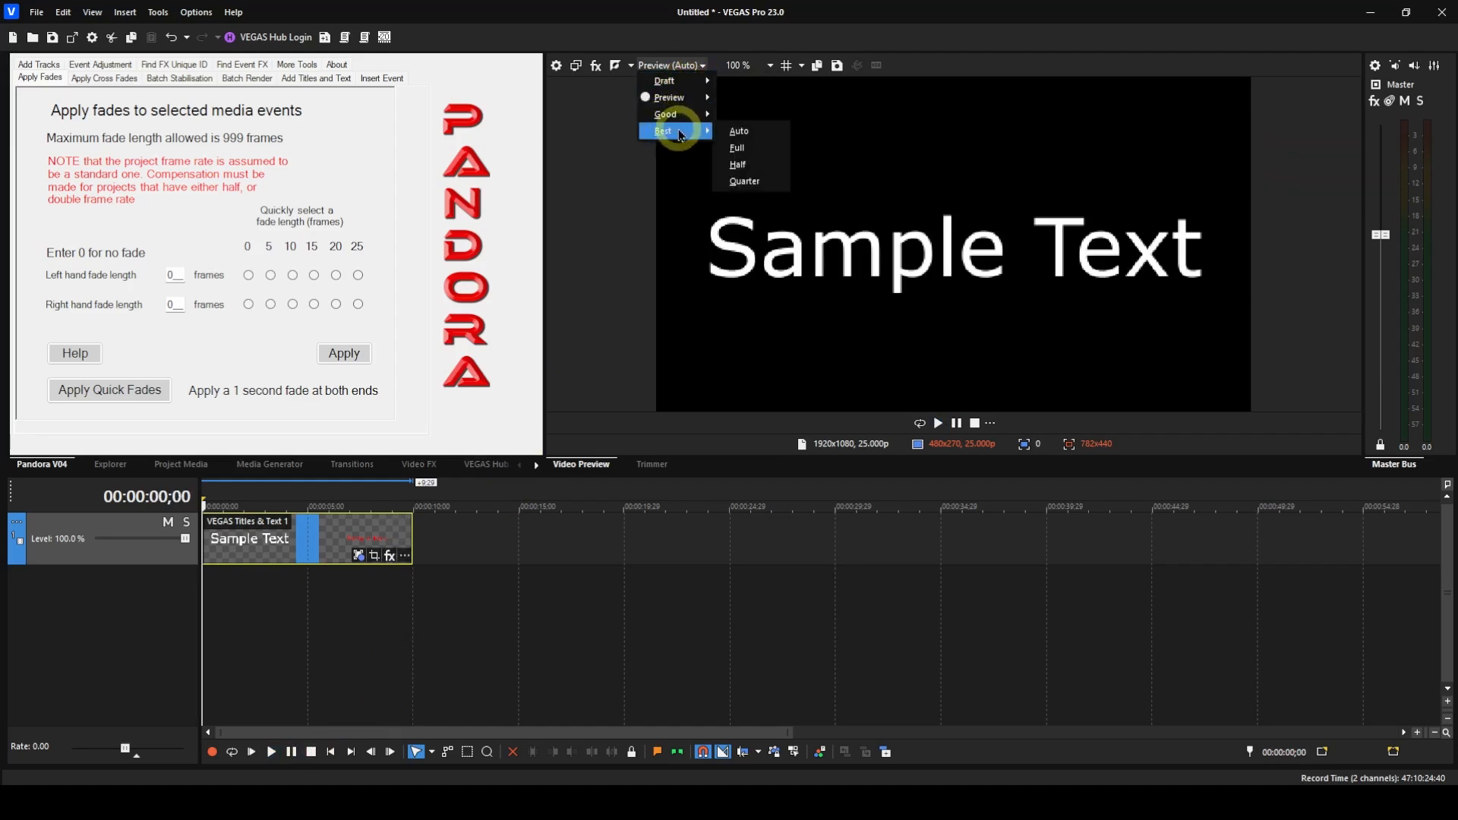
left_click(738, 148)
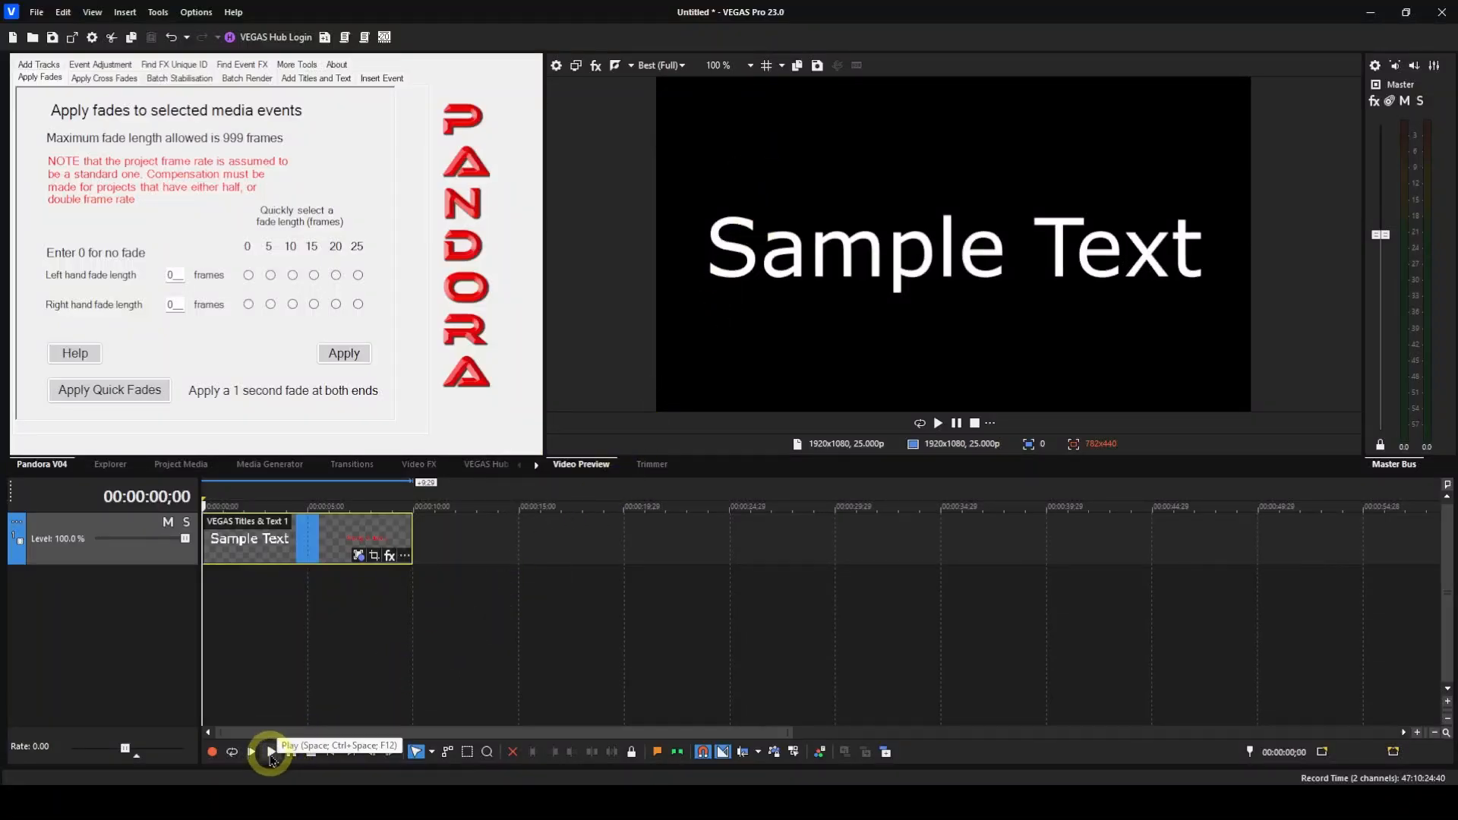
left_click(272, 755)
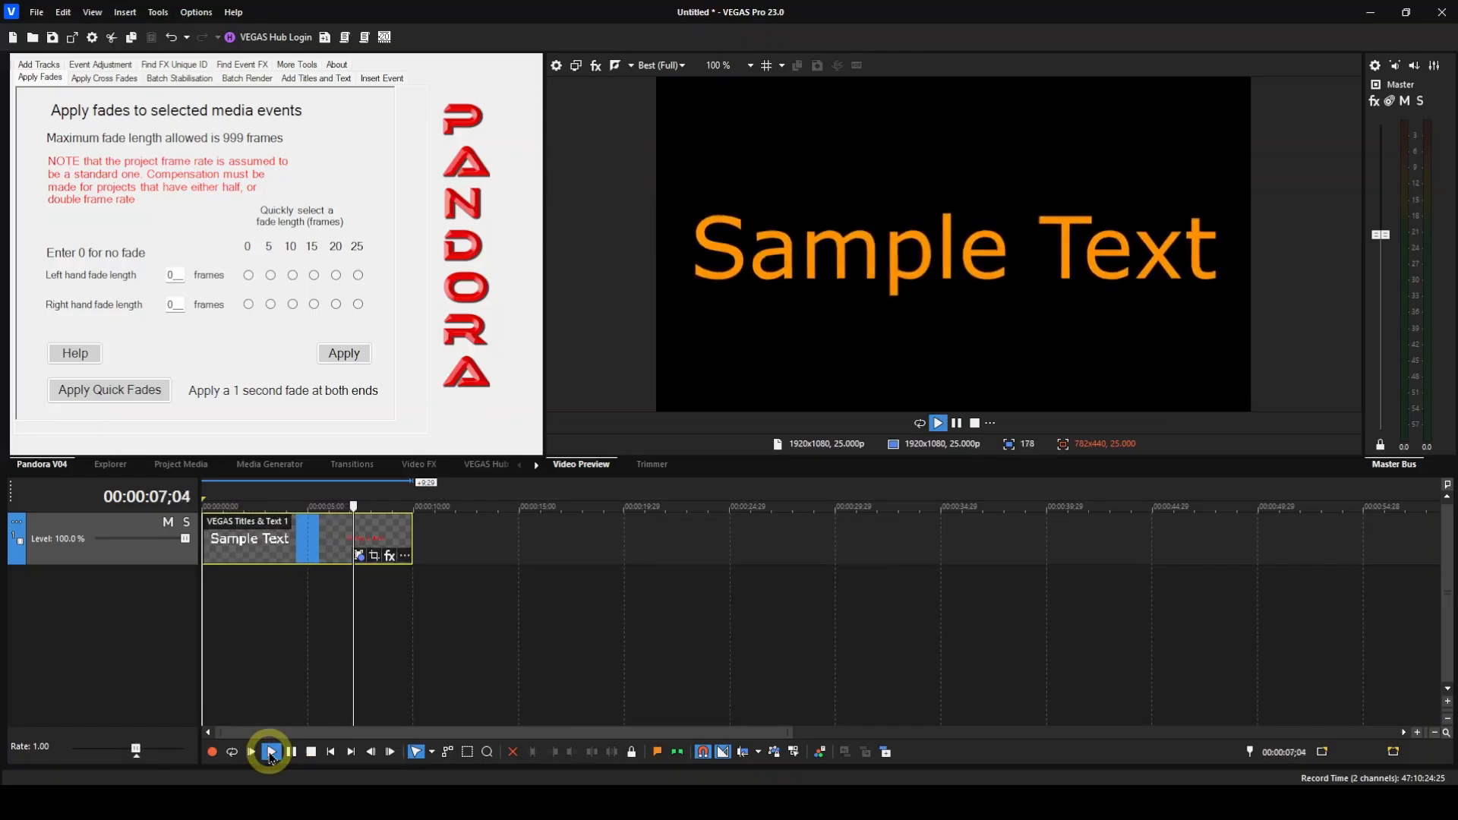
left_click(315, 754)
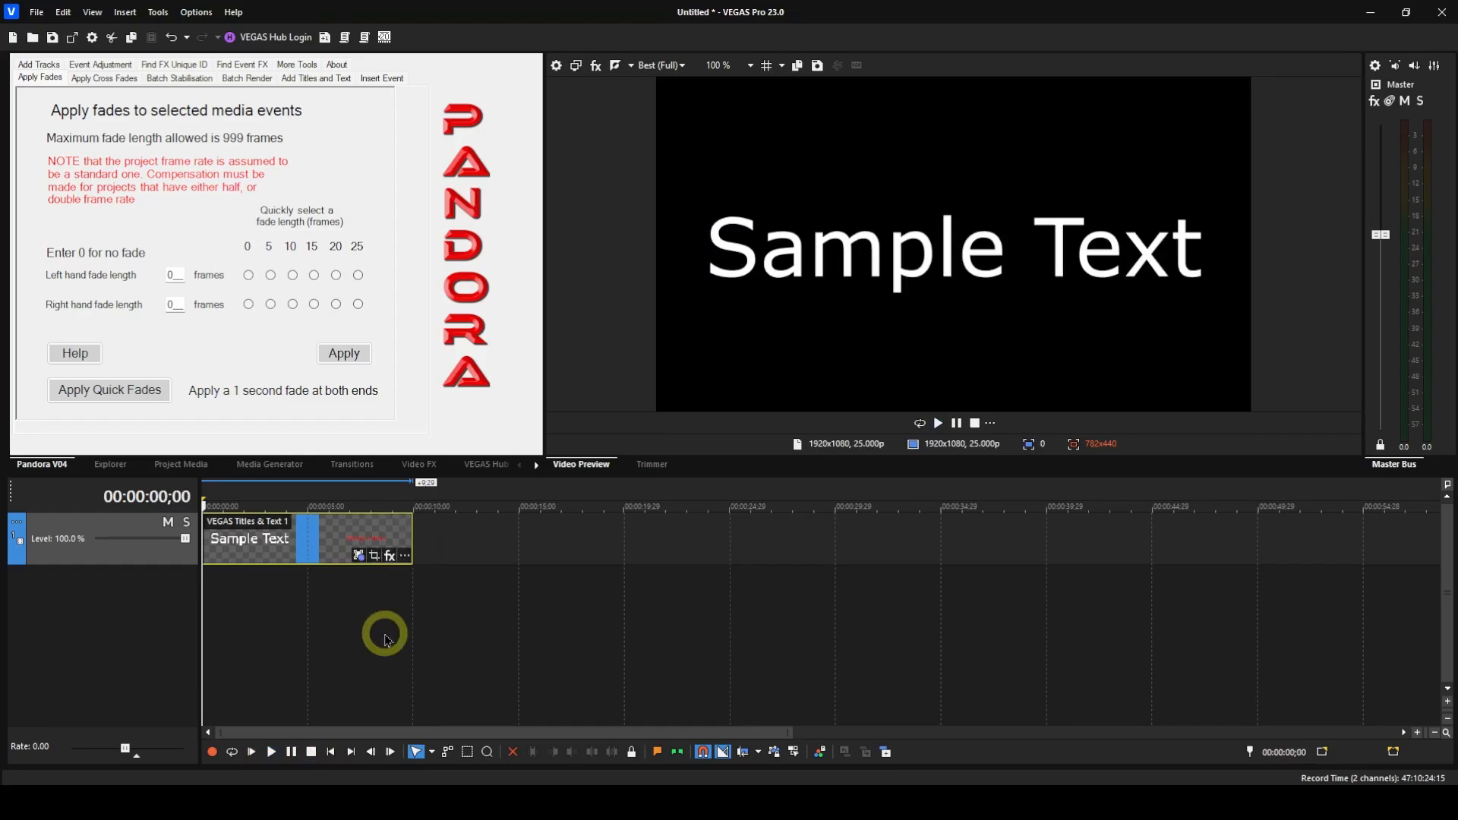
Reopen the title's generated media settings and set the scale to 5 at the middle keyframe, 00:00:04;28.
left_click(359, 556)
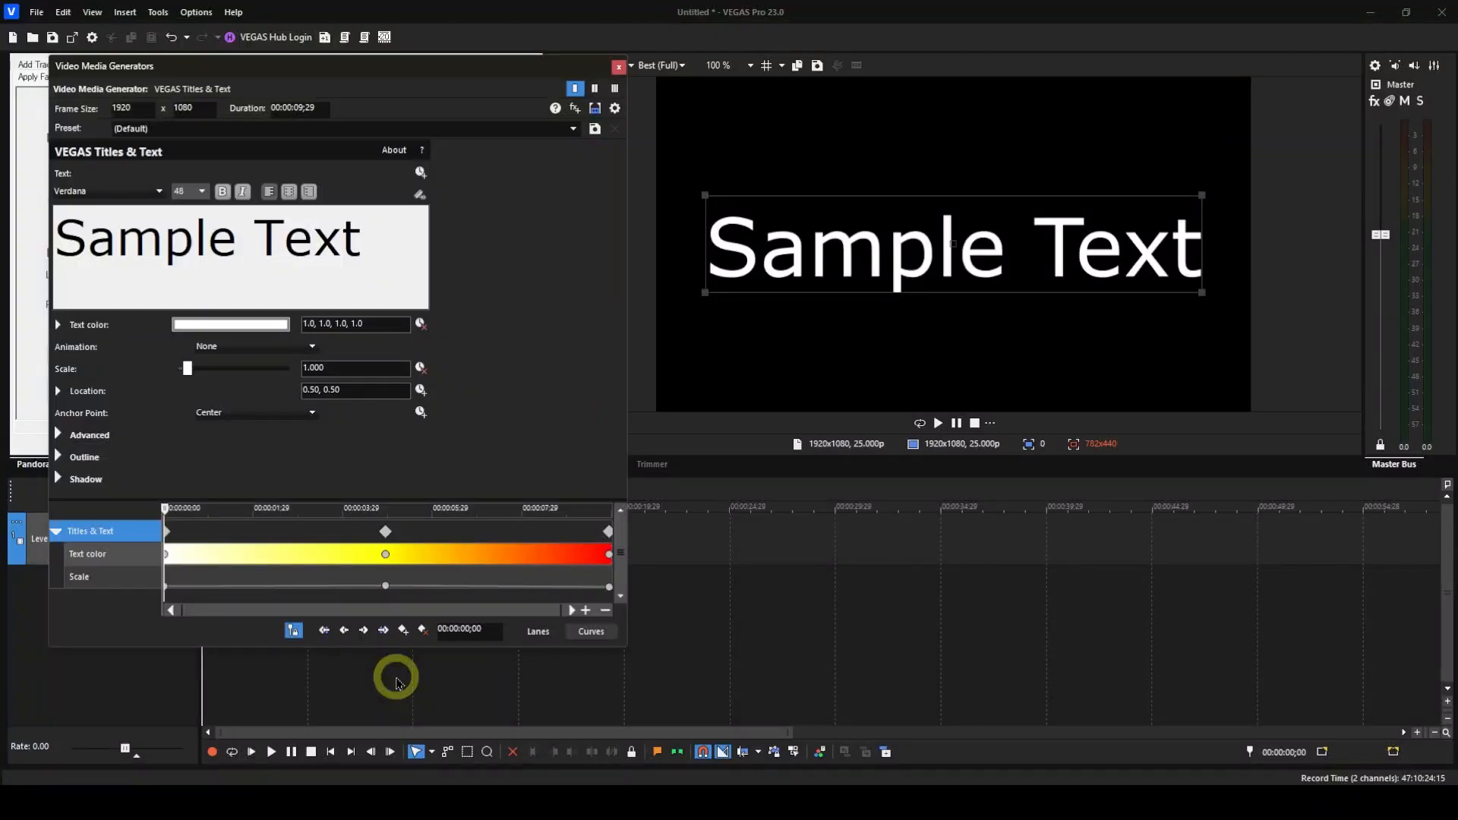
left_click(364, 632)
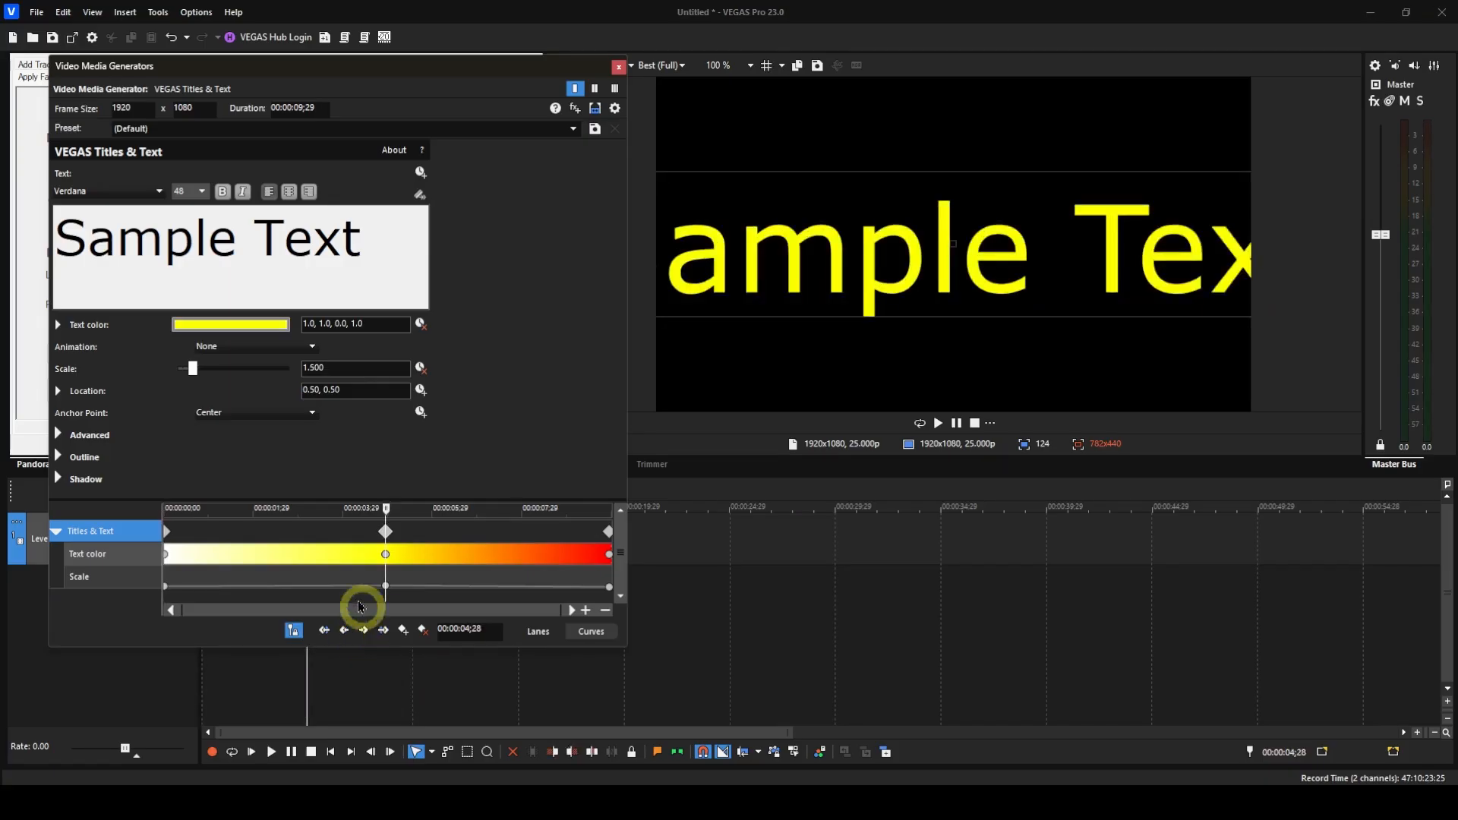
left_click(339, 368)
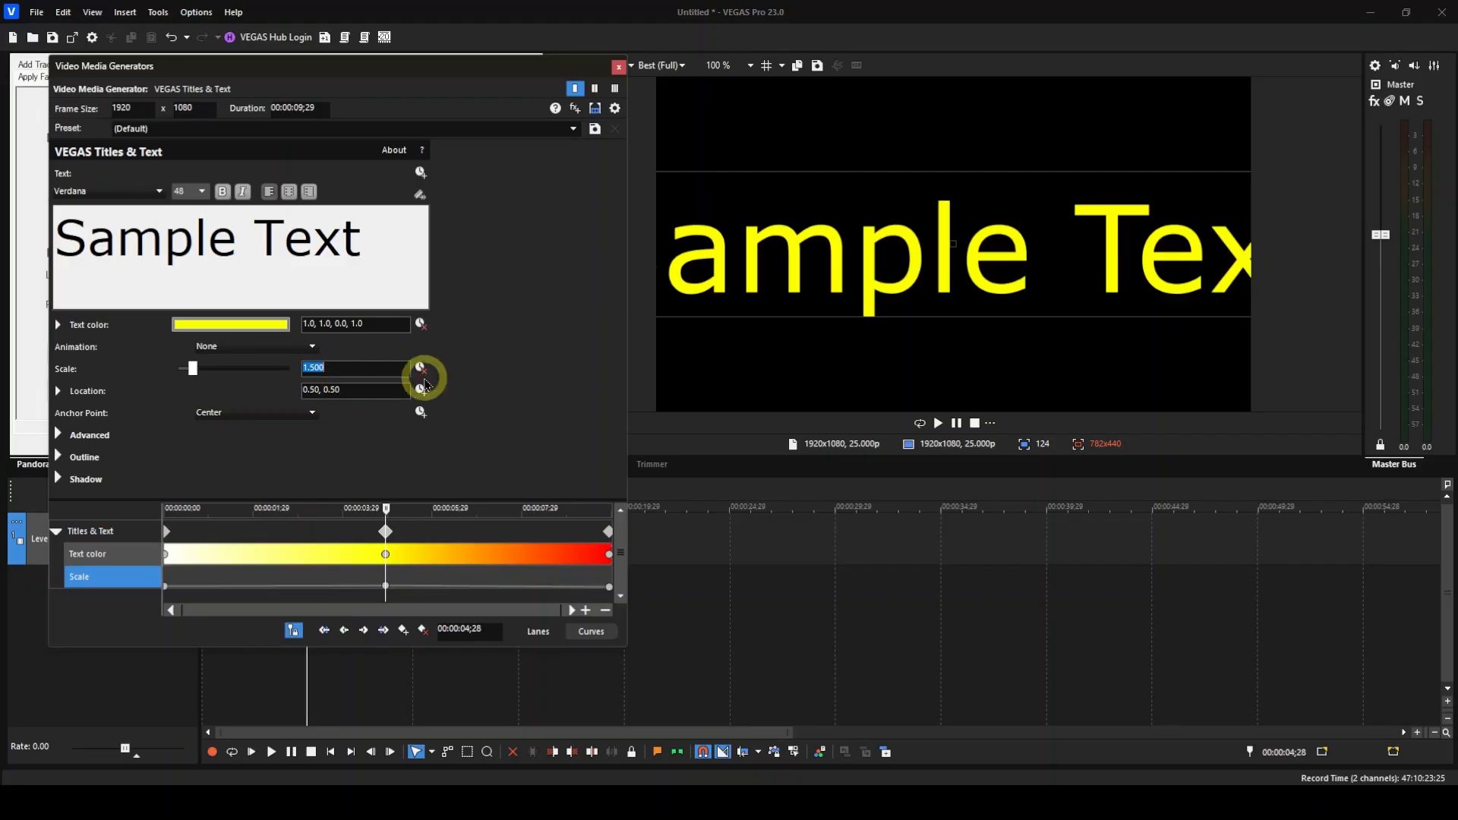
type("5")
key("Return")
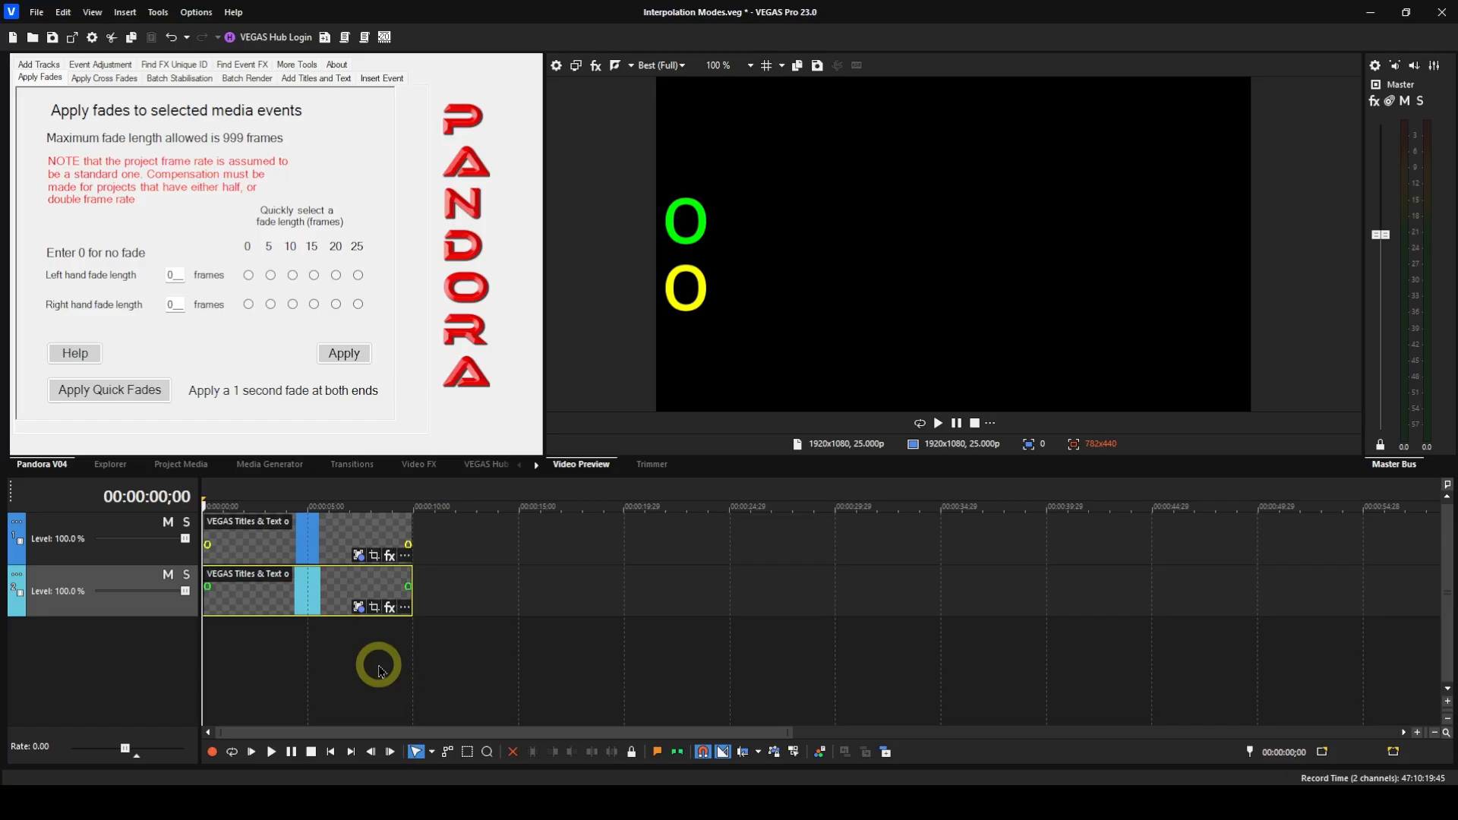
Play the two animated text events in the Interpolation Modes project to compare their motion, and stop playback.
left_click(272, 753)
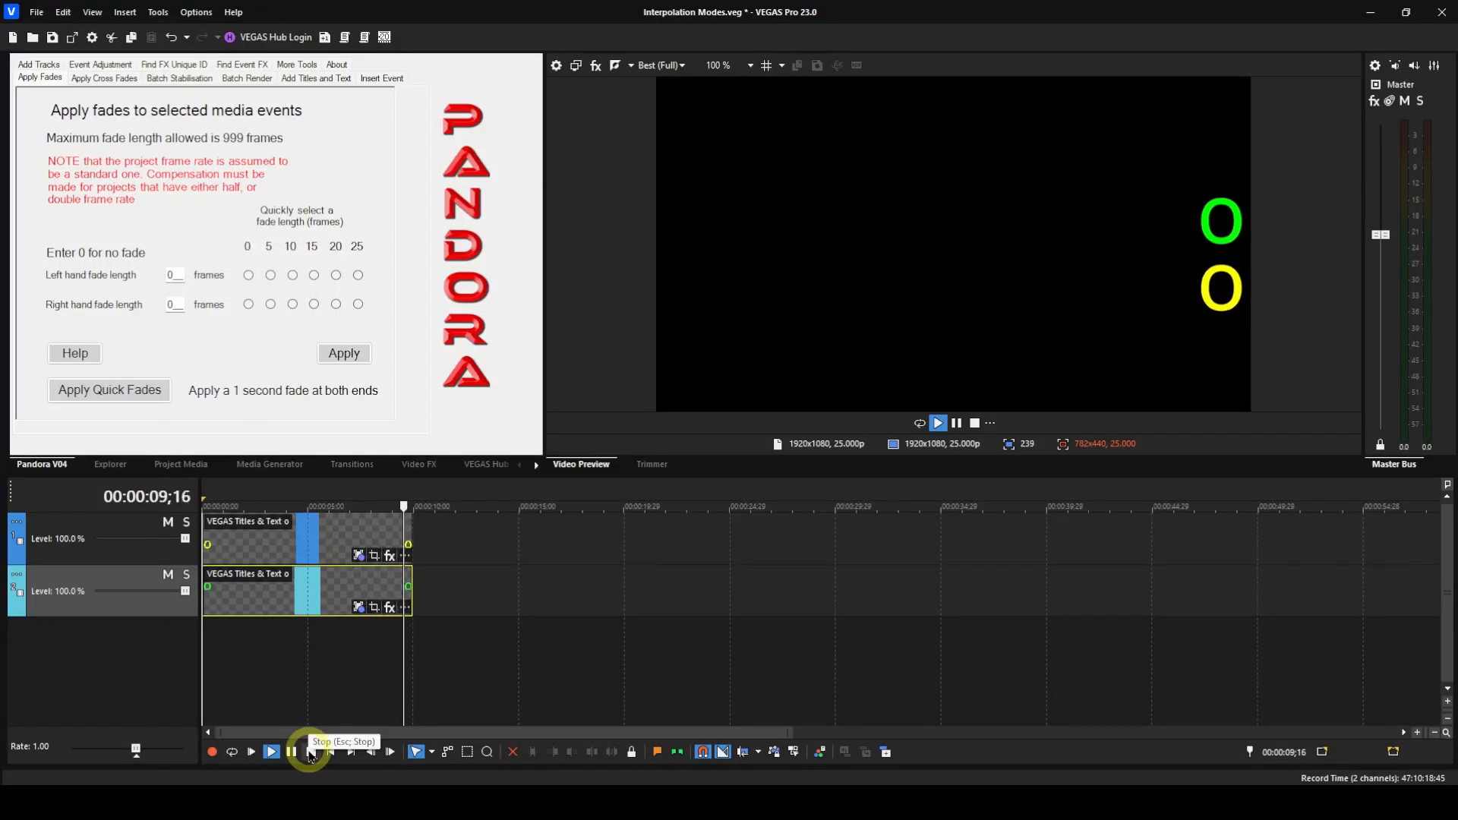
left_click(310, 753)
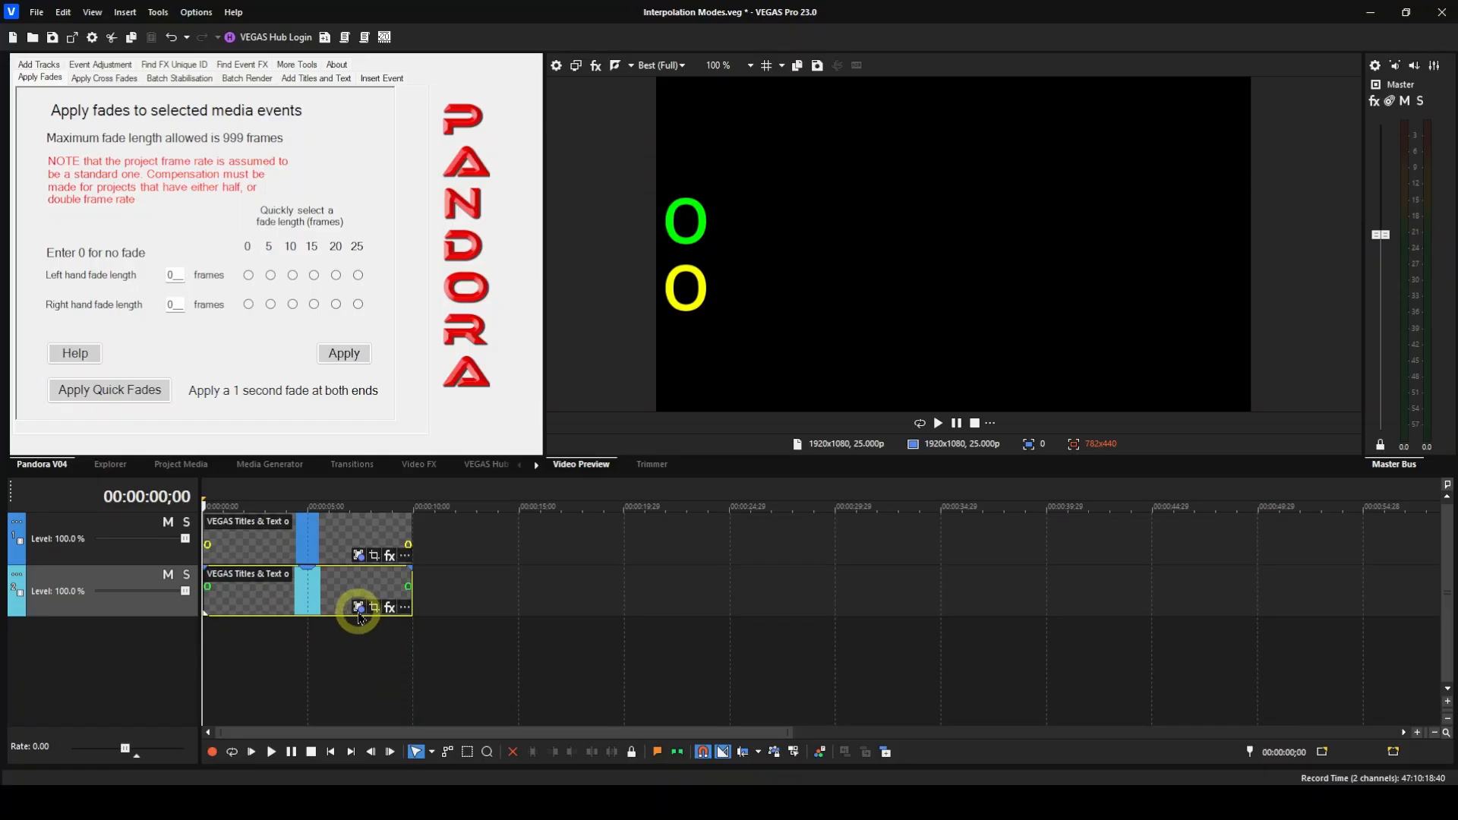
Open the green text event's generated media settings, set its first Location X keyframe to Smooth Fade, and preview the motion.
left_click(358, 609)
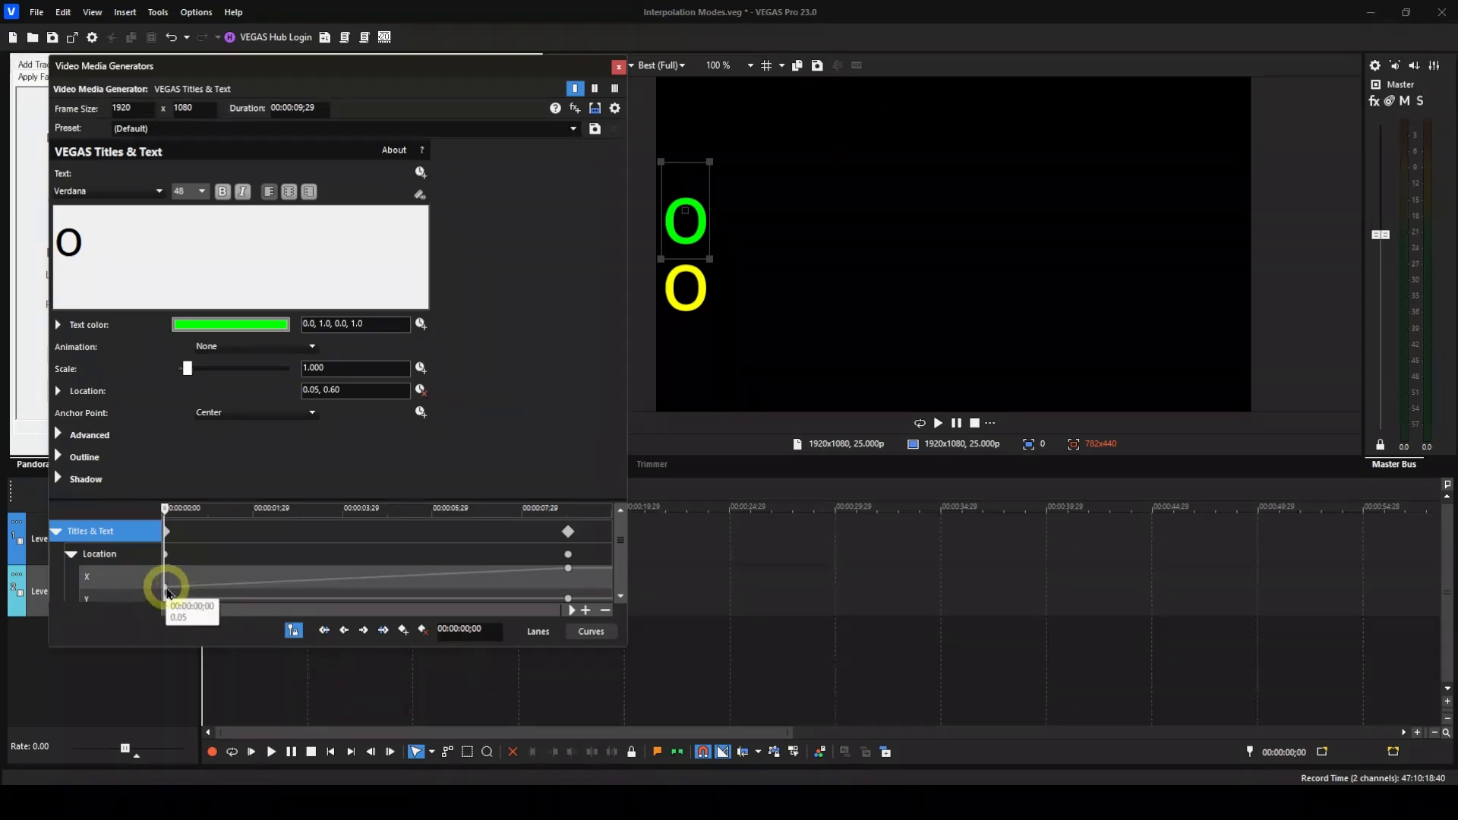
left_click(168, 593)
right_click(168, 592)
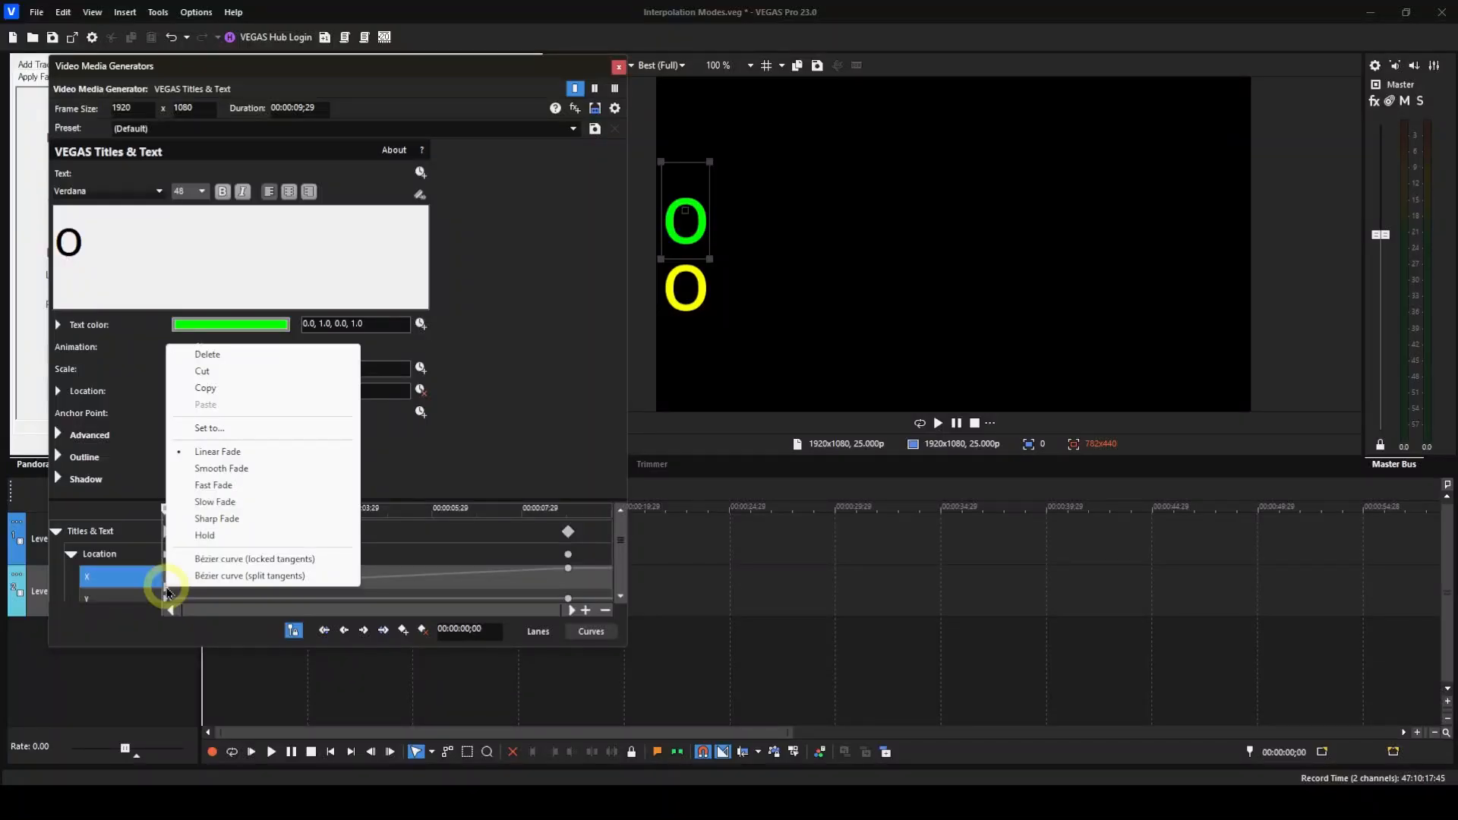
left_click(188, 475)
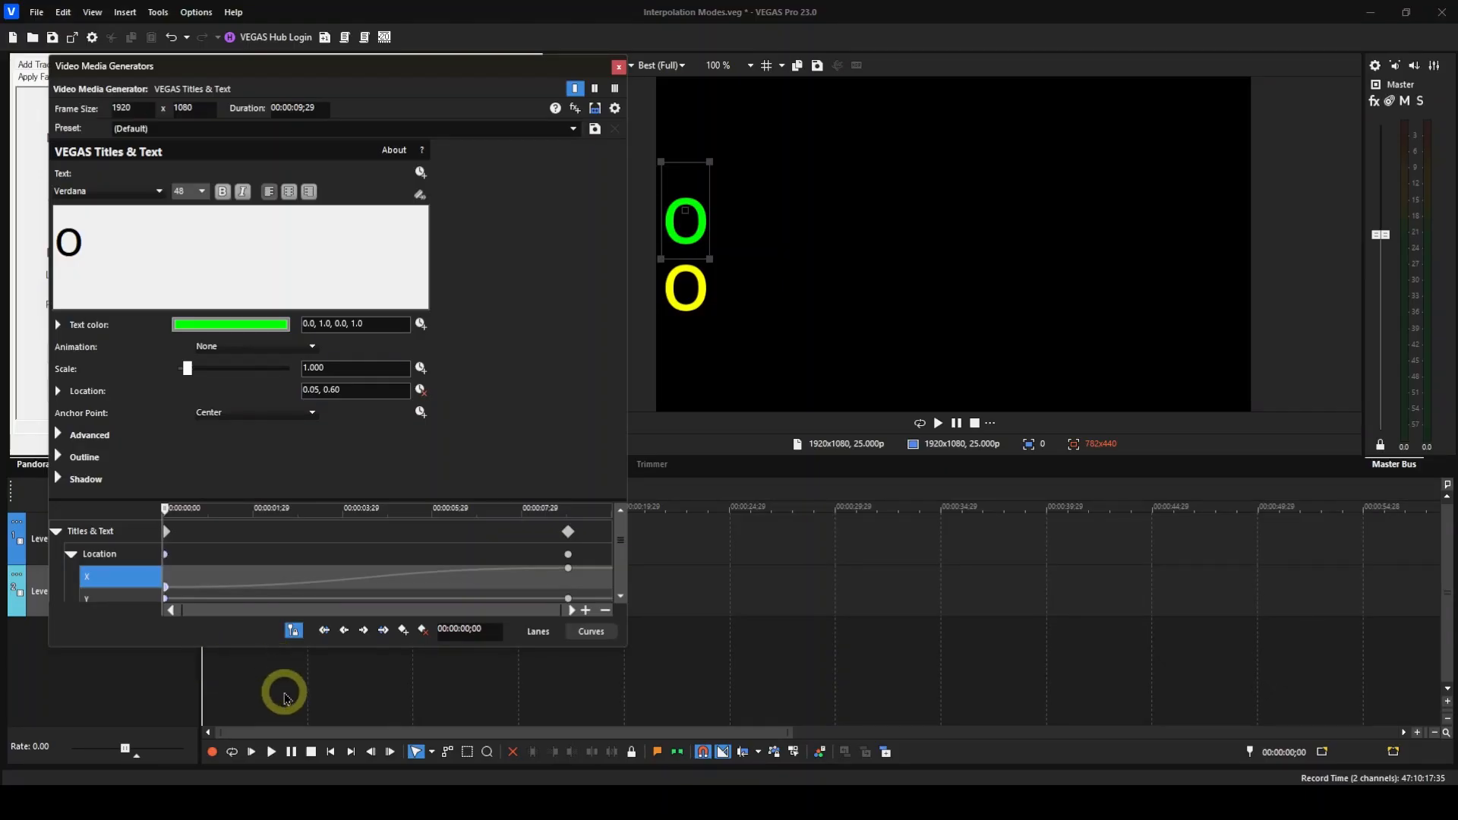
left_click(271, 752)
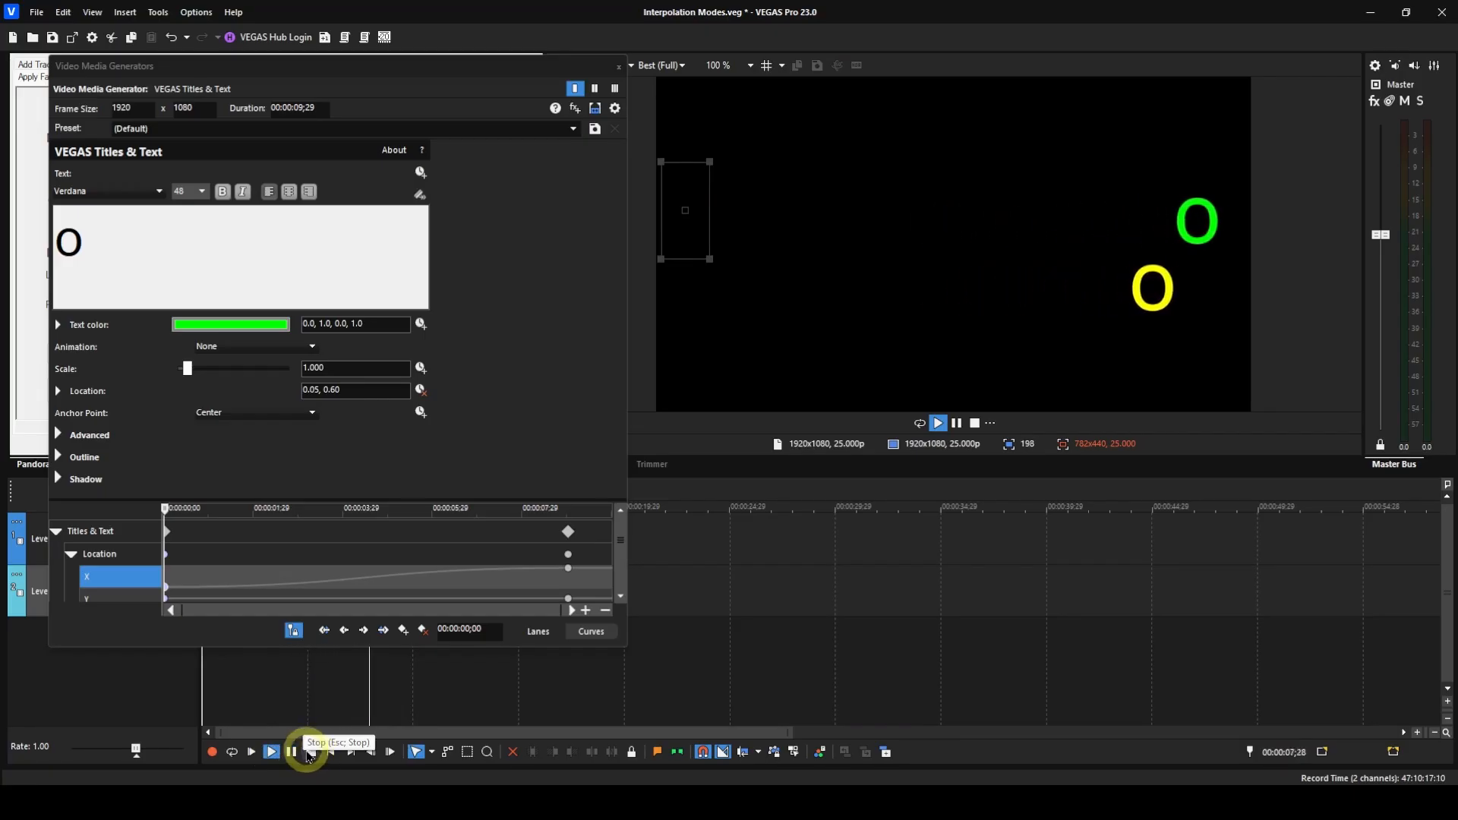
left_click(312, 753)
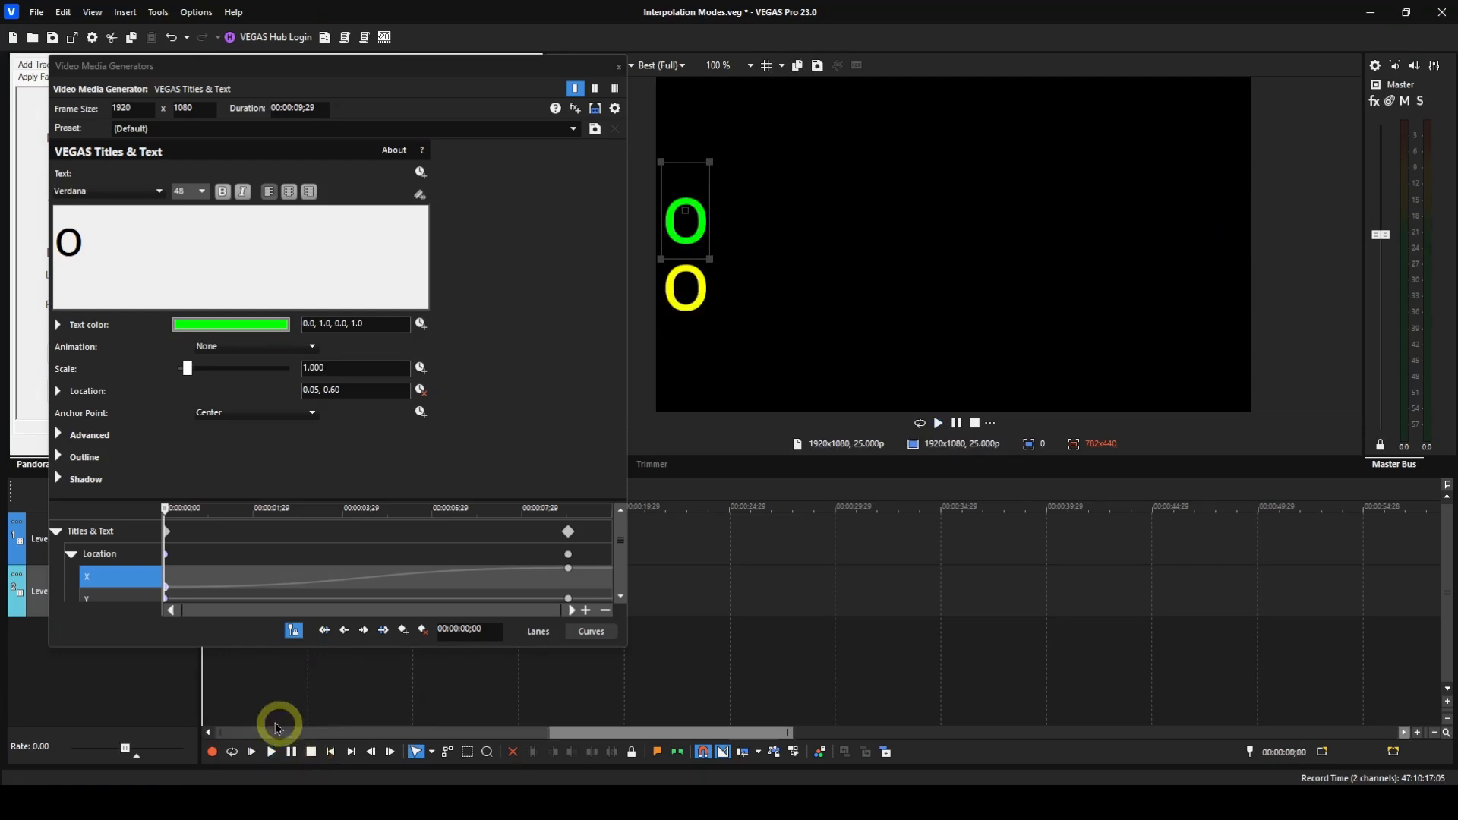
Change the interpolation of the green text's first Location X keyframe to Fast Fade and preview the motion.
left_click(167, 588)
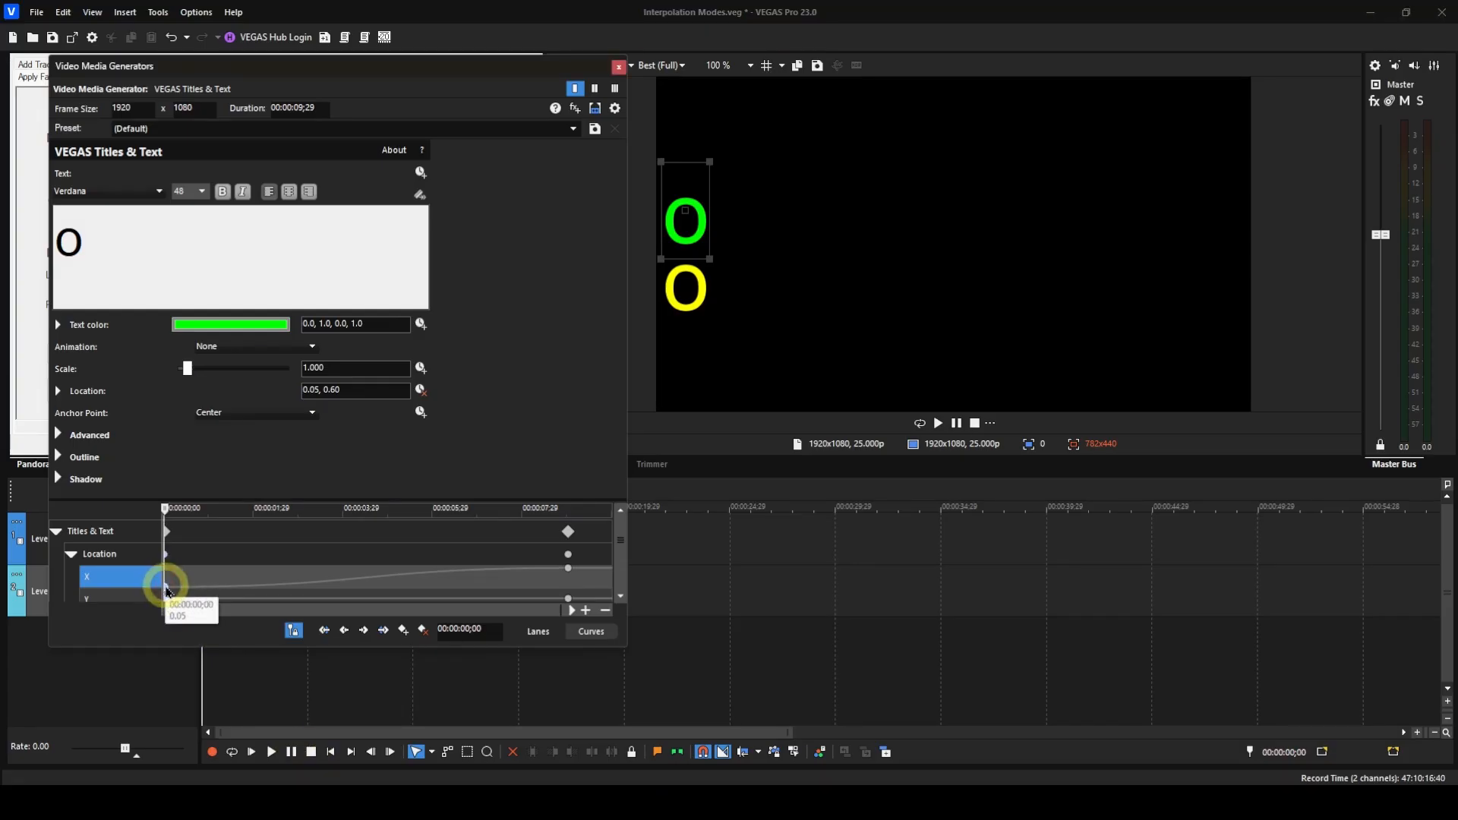
right_click(168, 590)
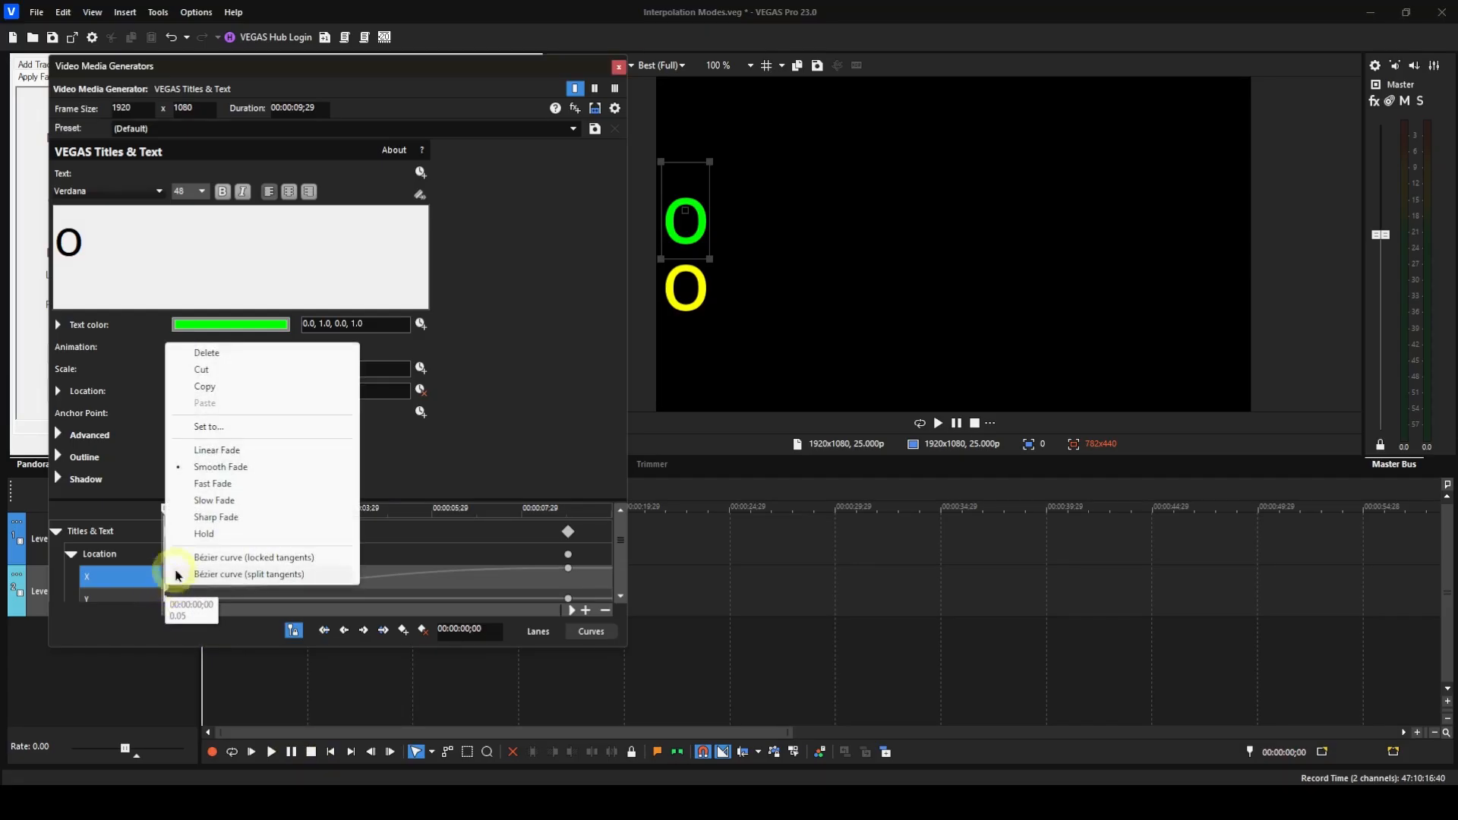
left_click(190, 486)
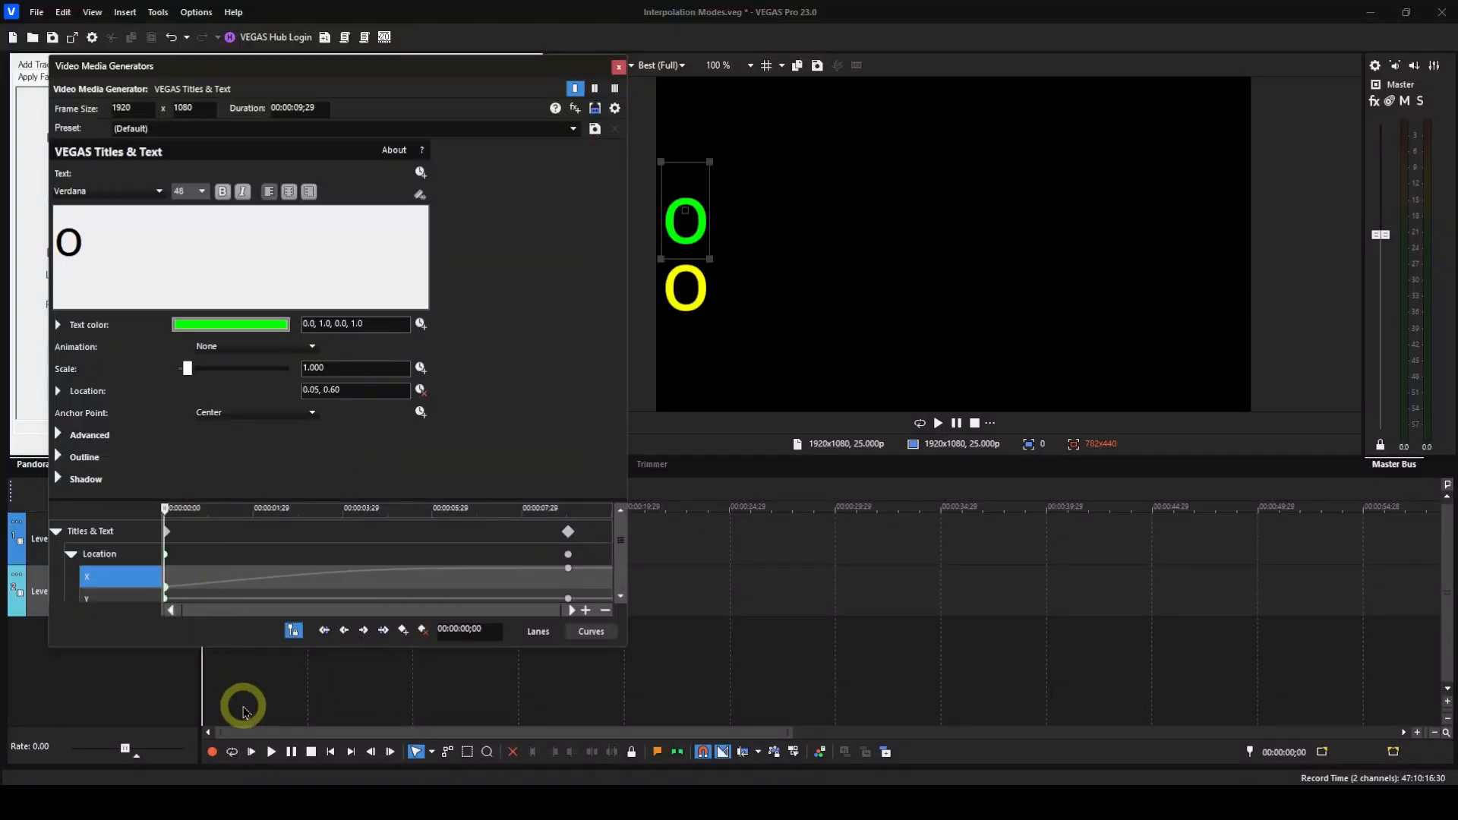
left_click(273, 754)
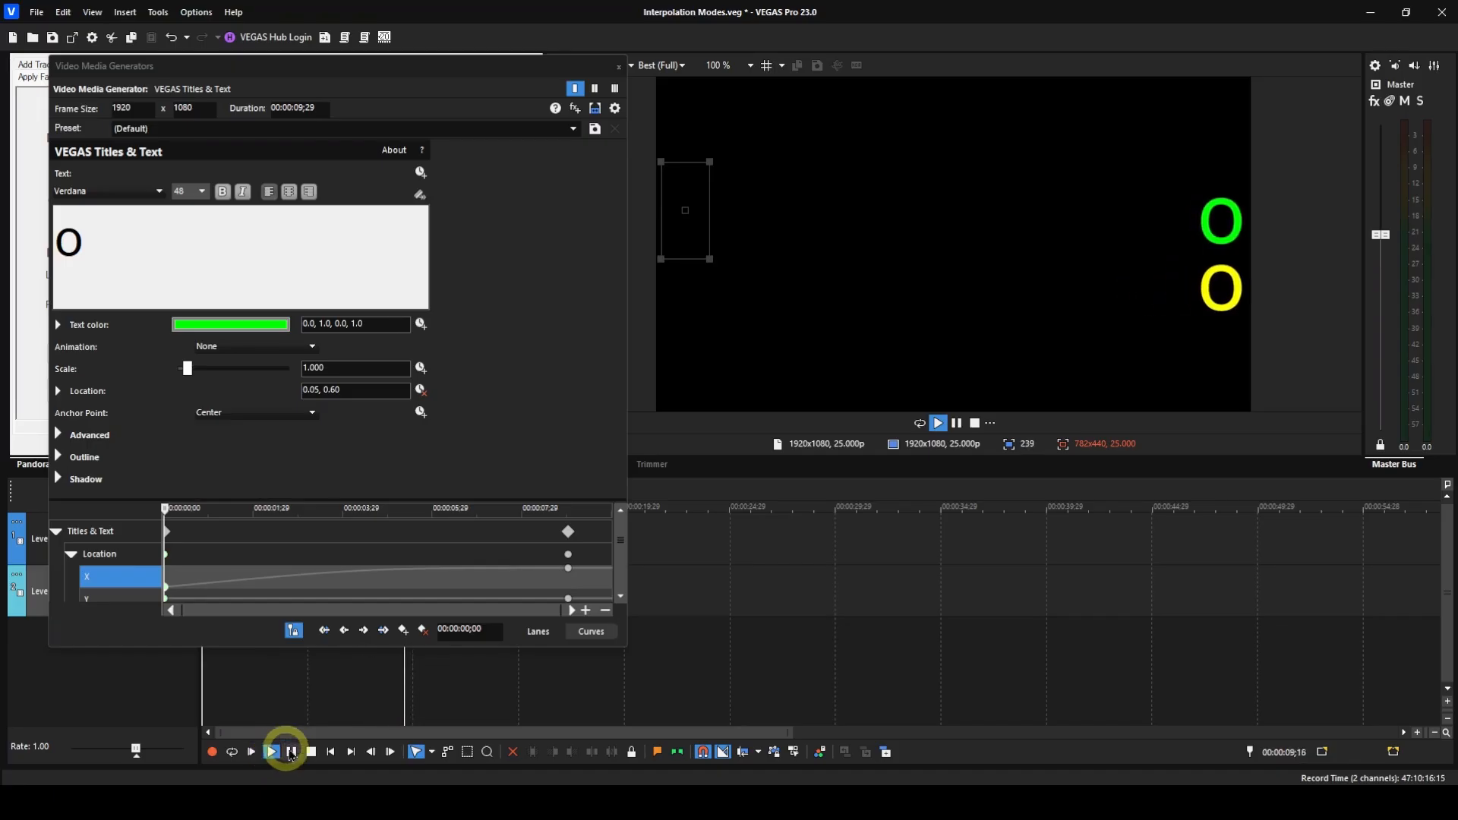
left_click(312, 752)
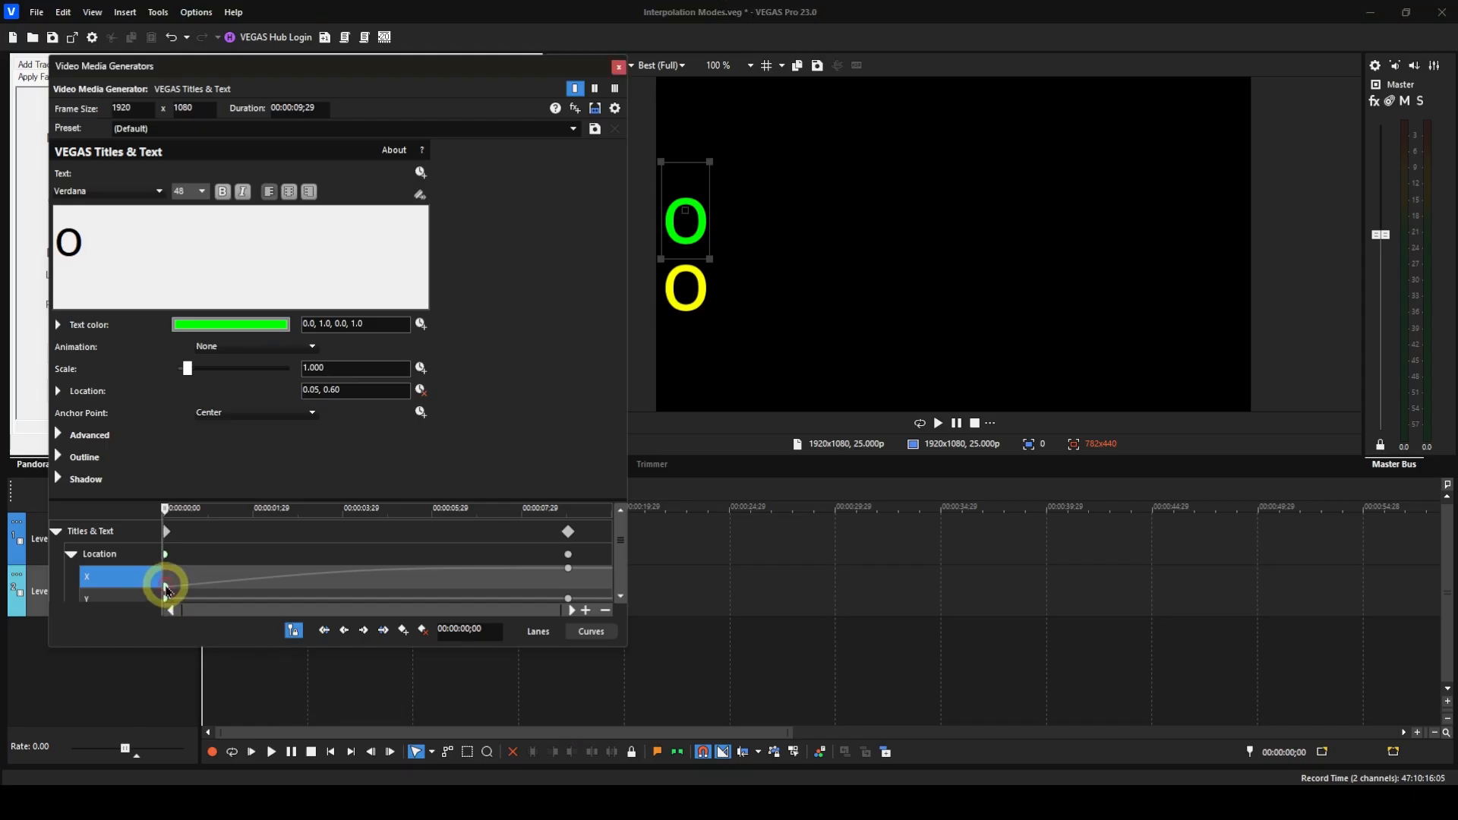
Switch the green text's starting Location X keyframe to Slow Fade and play the animation to compare it with the yellow text.
right_click(166, 582)
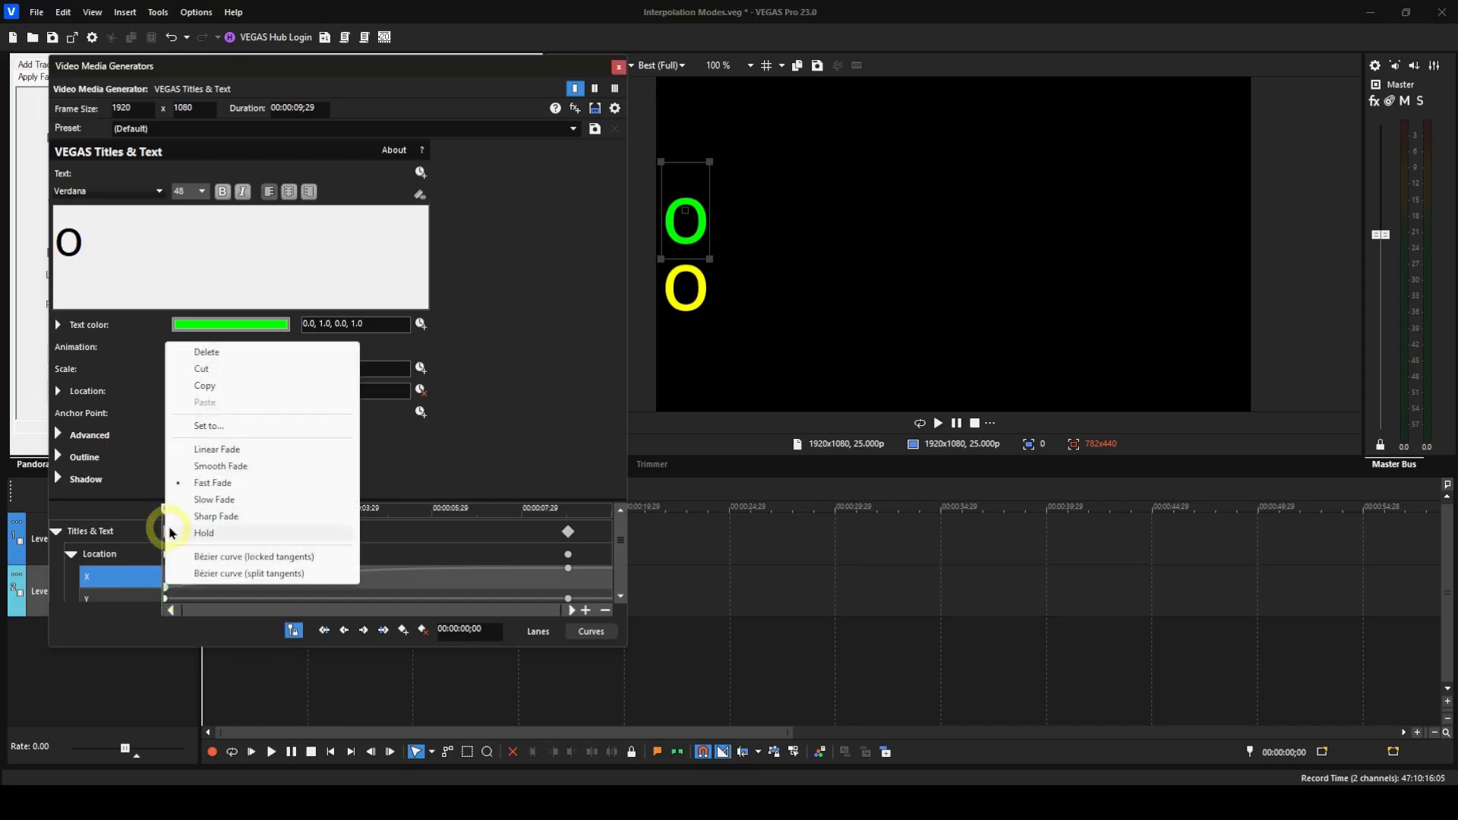
left_click(192, 505)
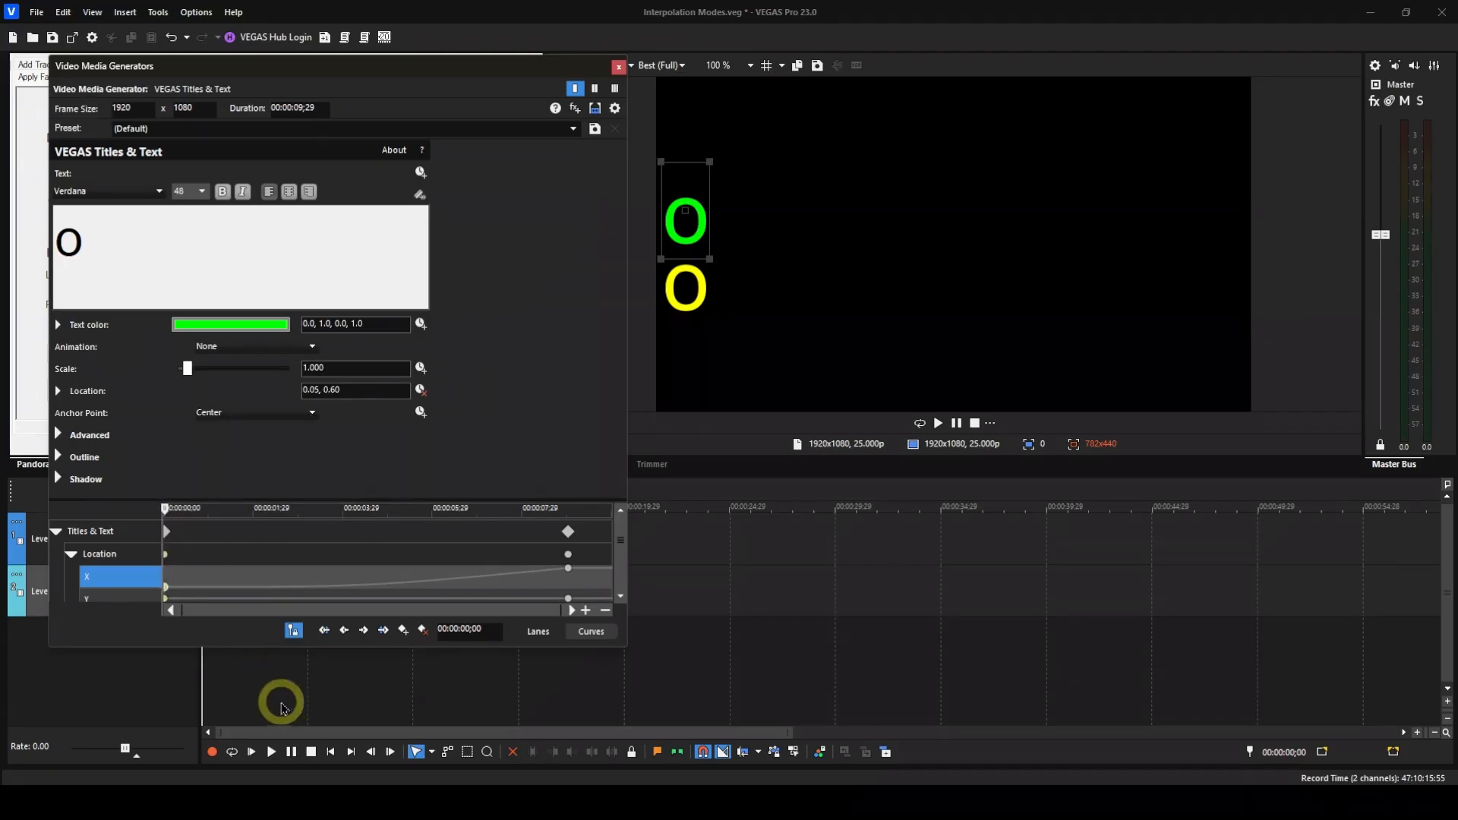
left_click(272, 752)
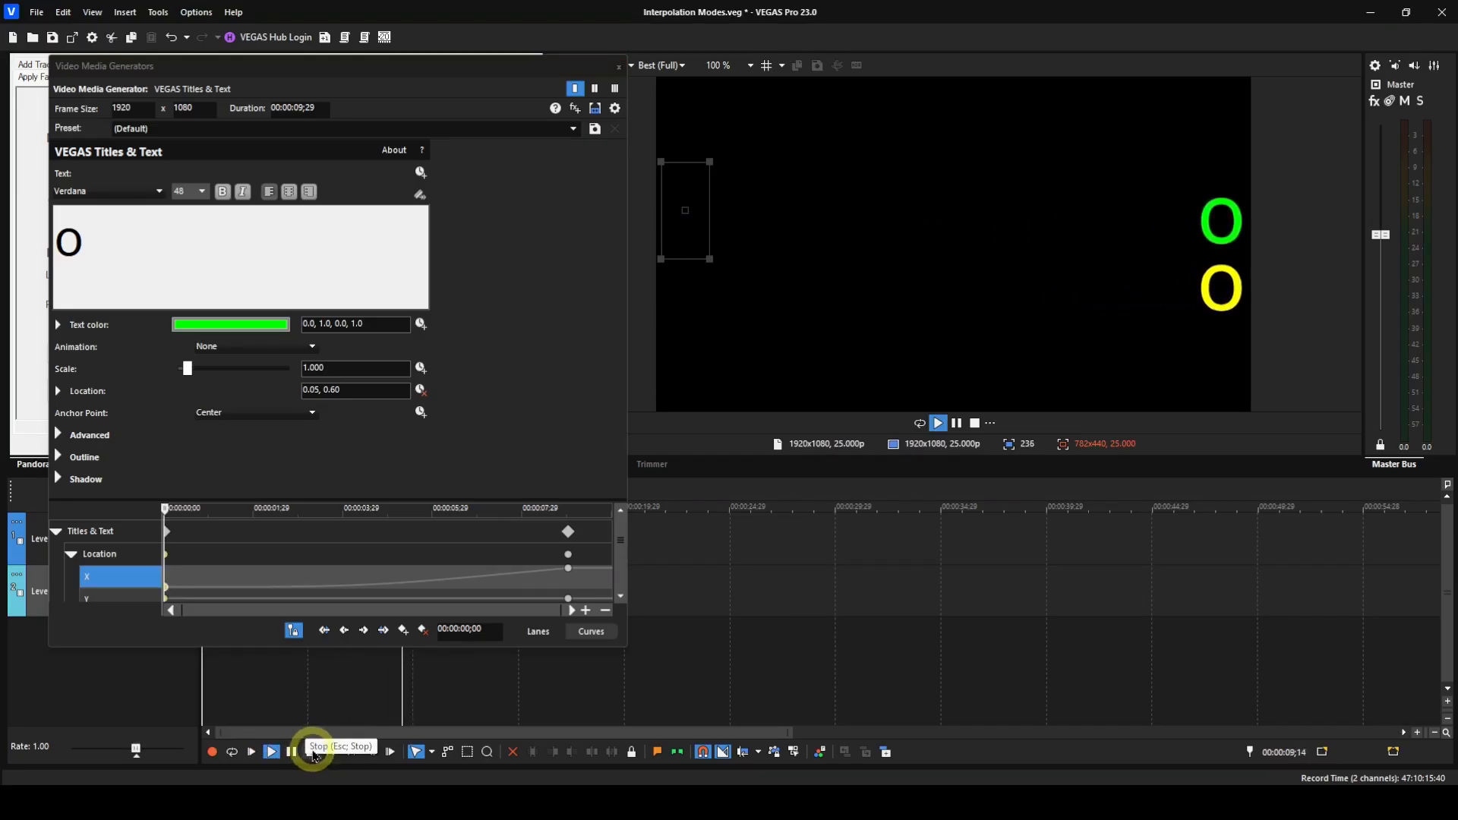
left_click(311, 752)
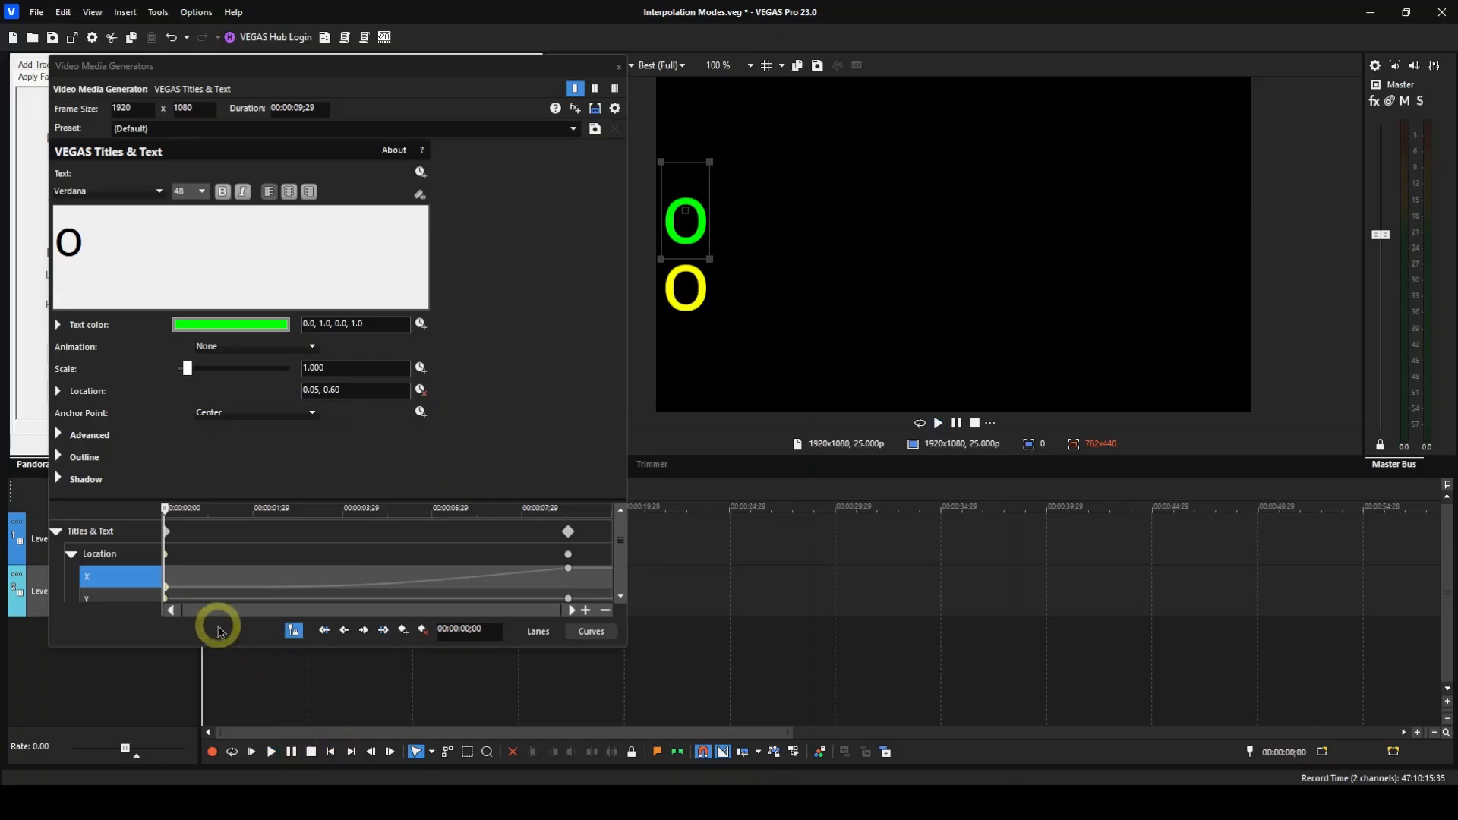
Set the green text's first Location X keyframe to Sharp Fade and preview the motion against the yellow text.
left_click(167, 591)
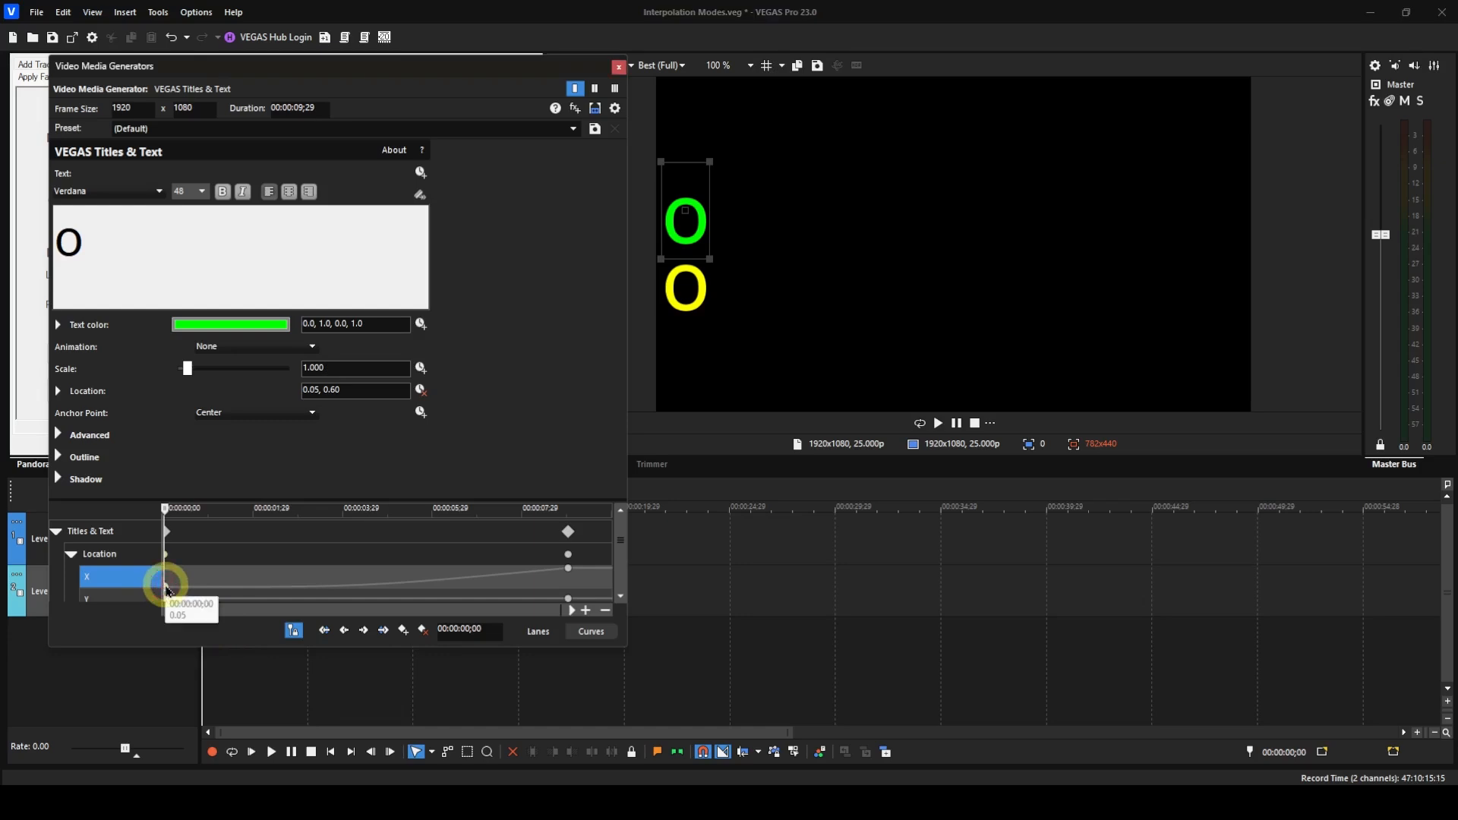
right_click(167, 591)
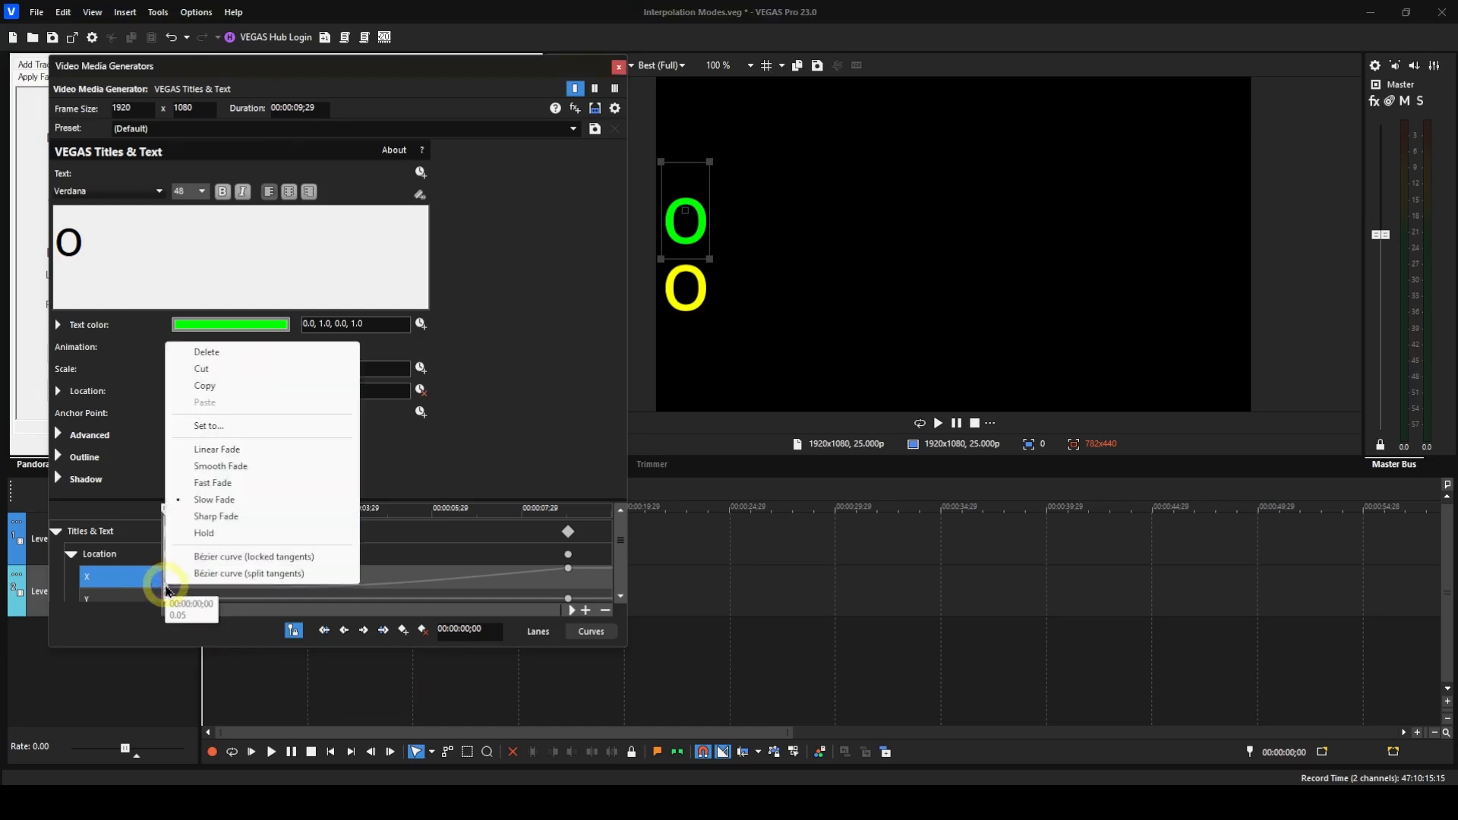
left_click(188, 518)
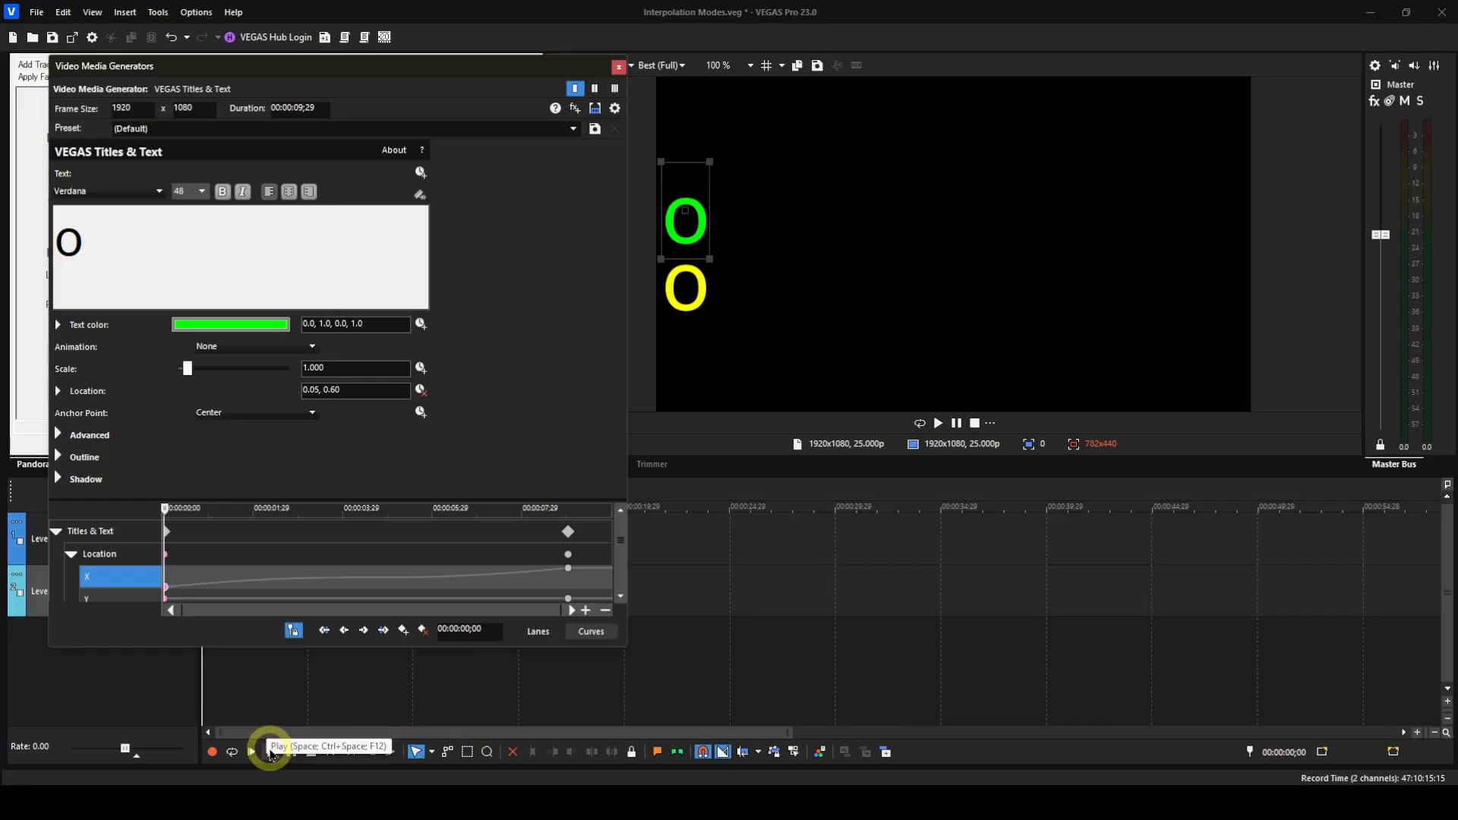
left_click(270, 753)
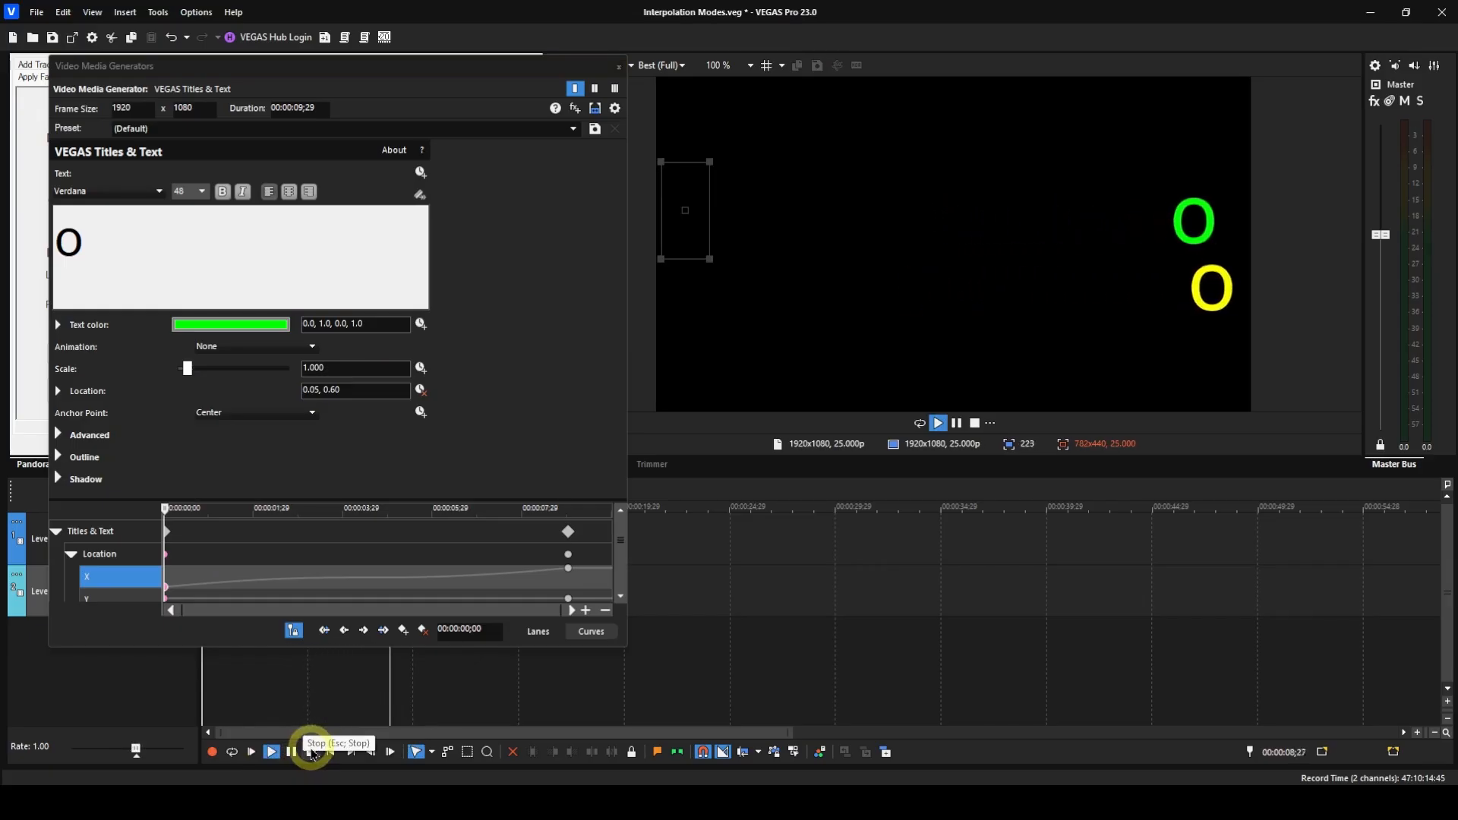
left_click(311, 751)
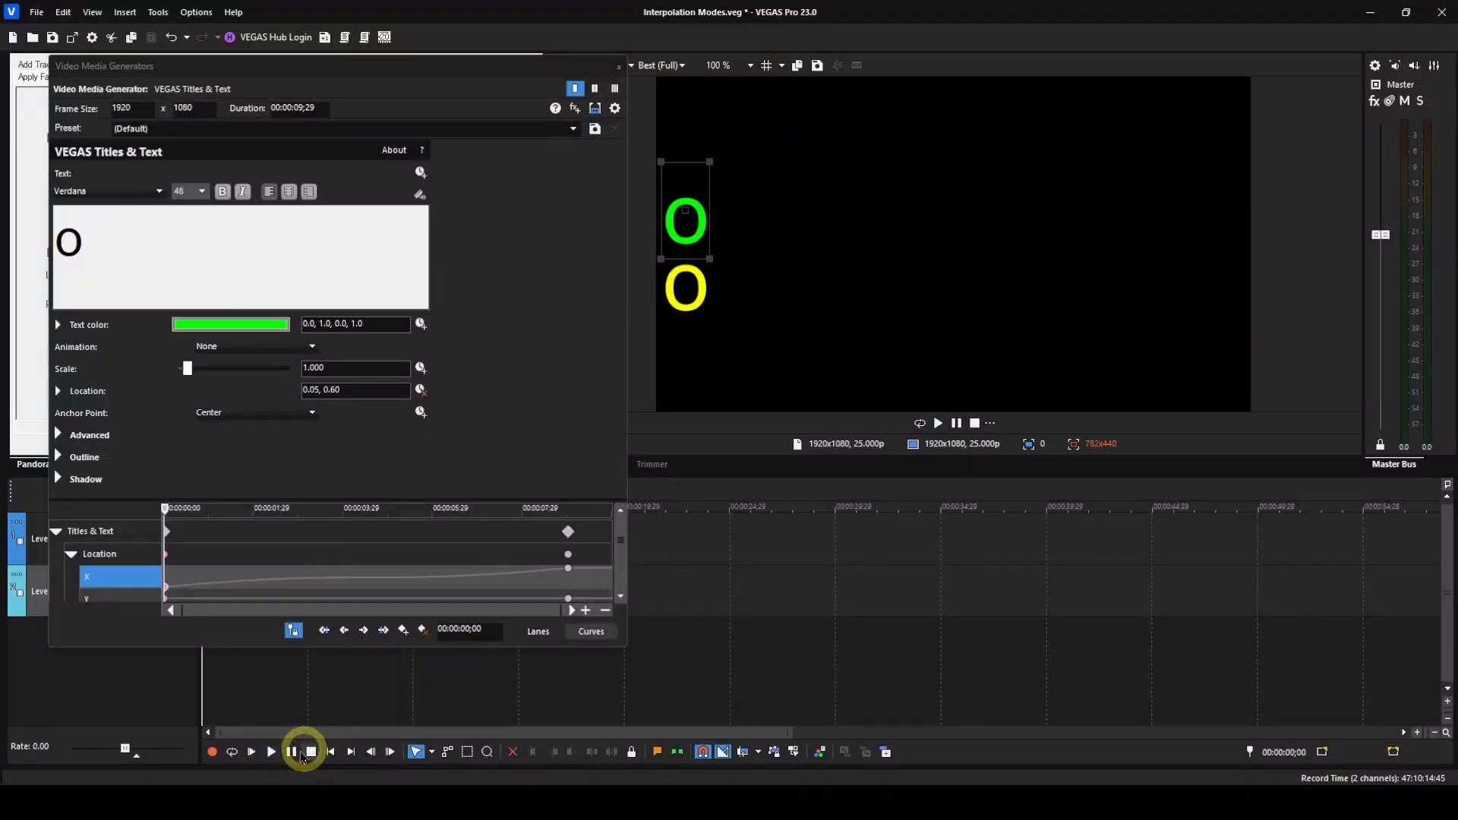
Set the green text's first Location keyframe to Hold and preview the motion.
left_click(167, 591)
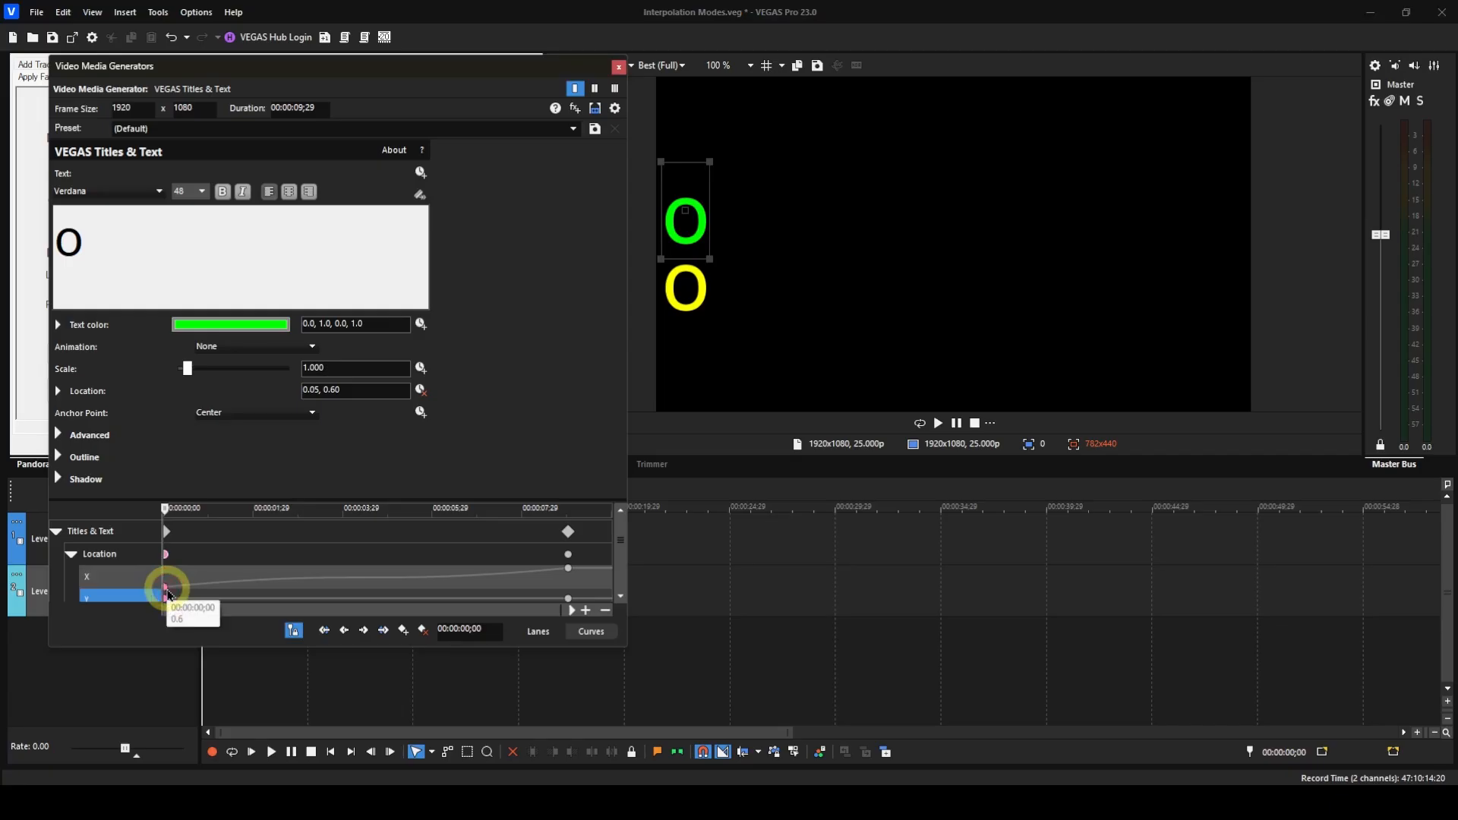
right_click(167, 592)
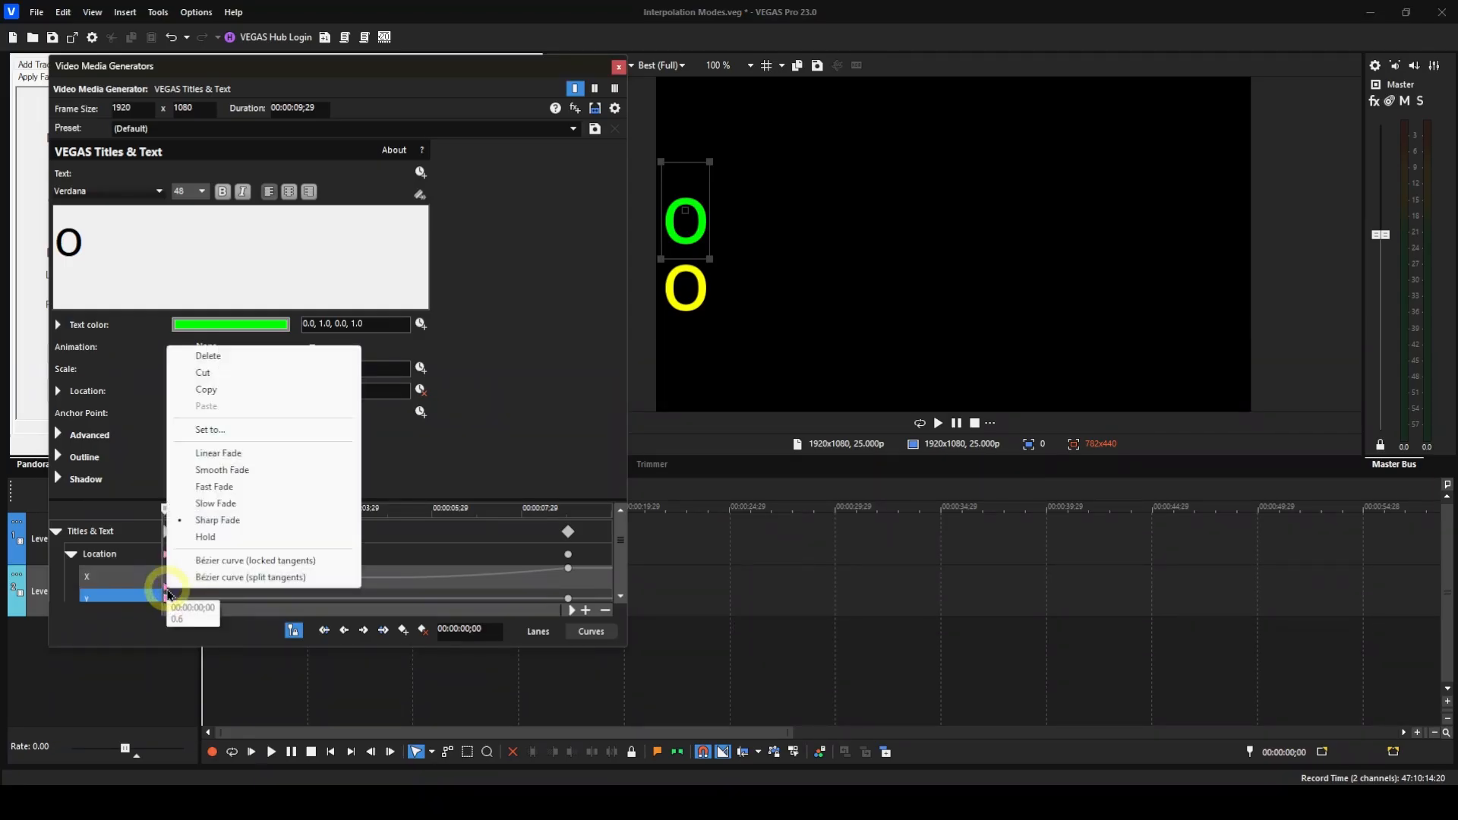
left_click(186, 540)
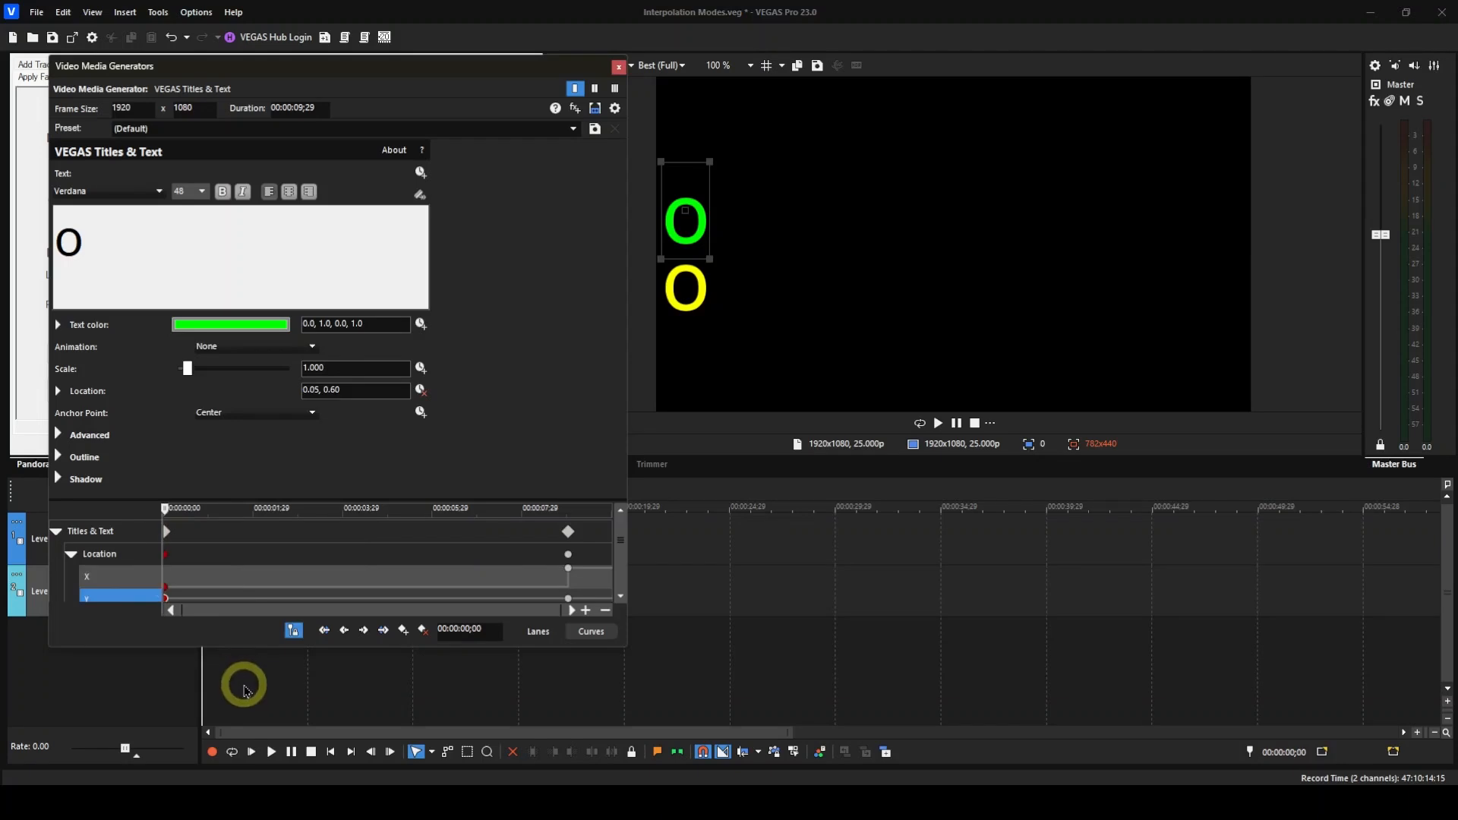
left_click(272, 752)
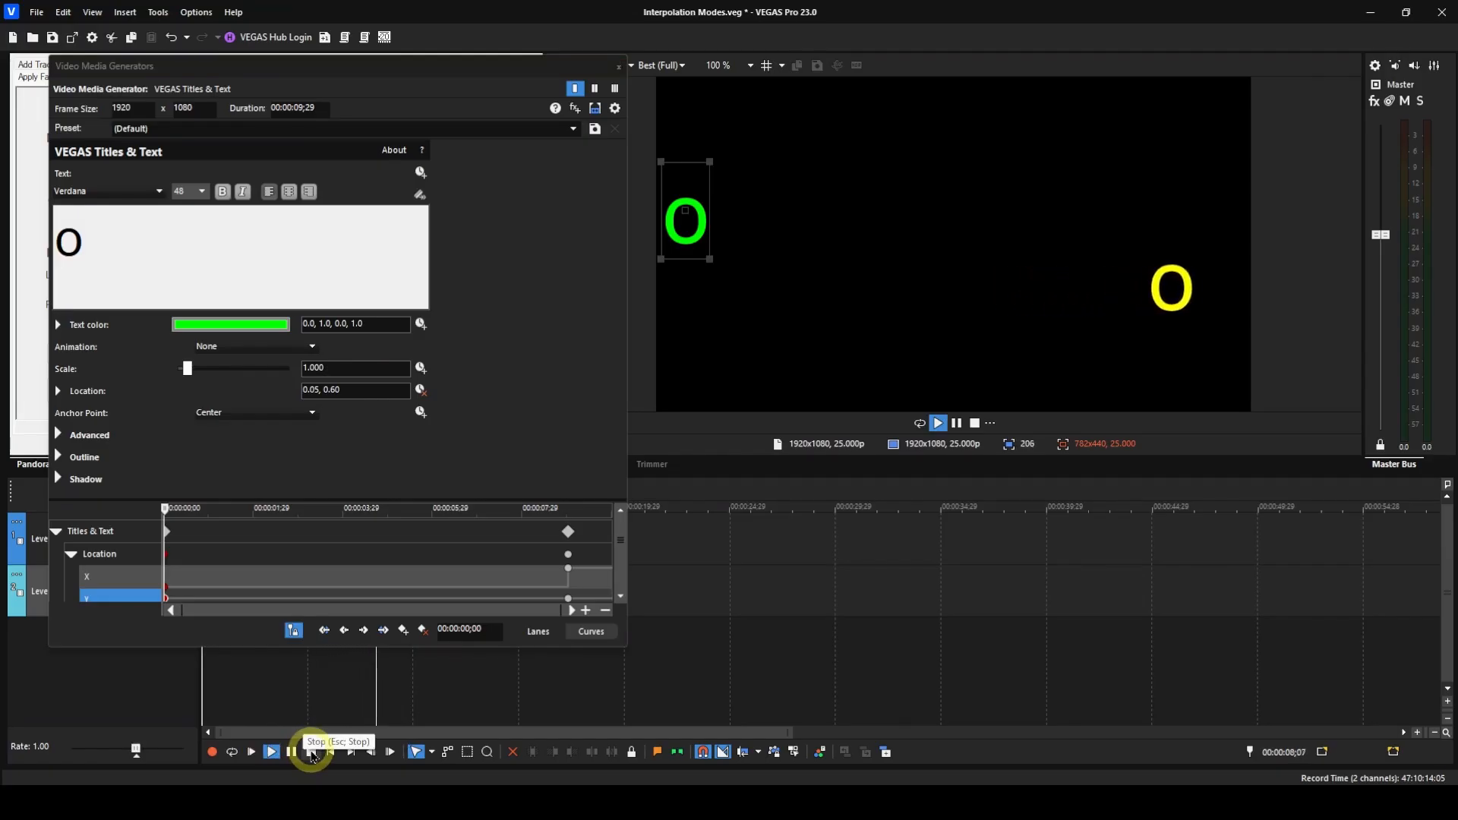
left_click(311, 756)
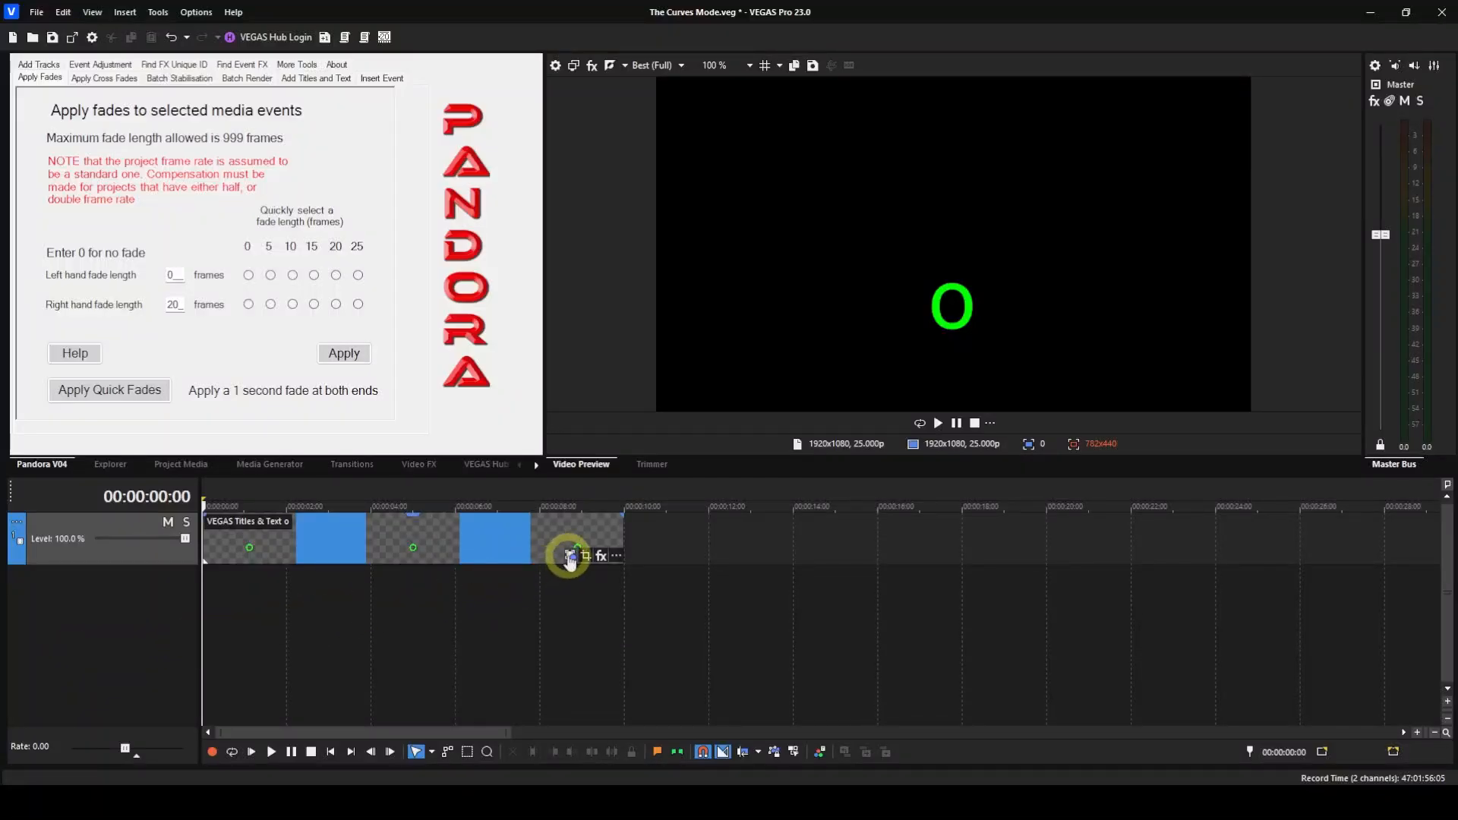
In The Curves Mode project, enable Location animation for the green O title and add a keyframe at 00:00:05:00.
left_click(569, 556)
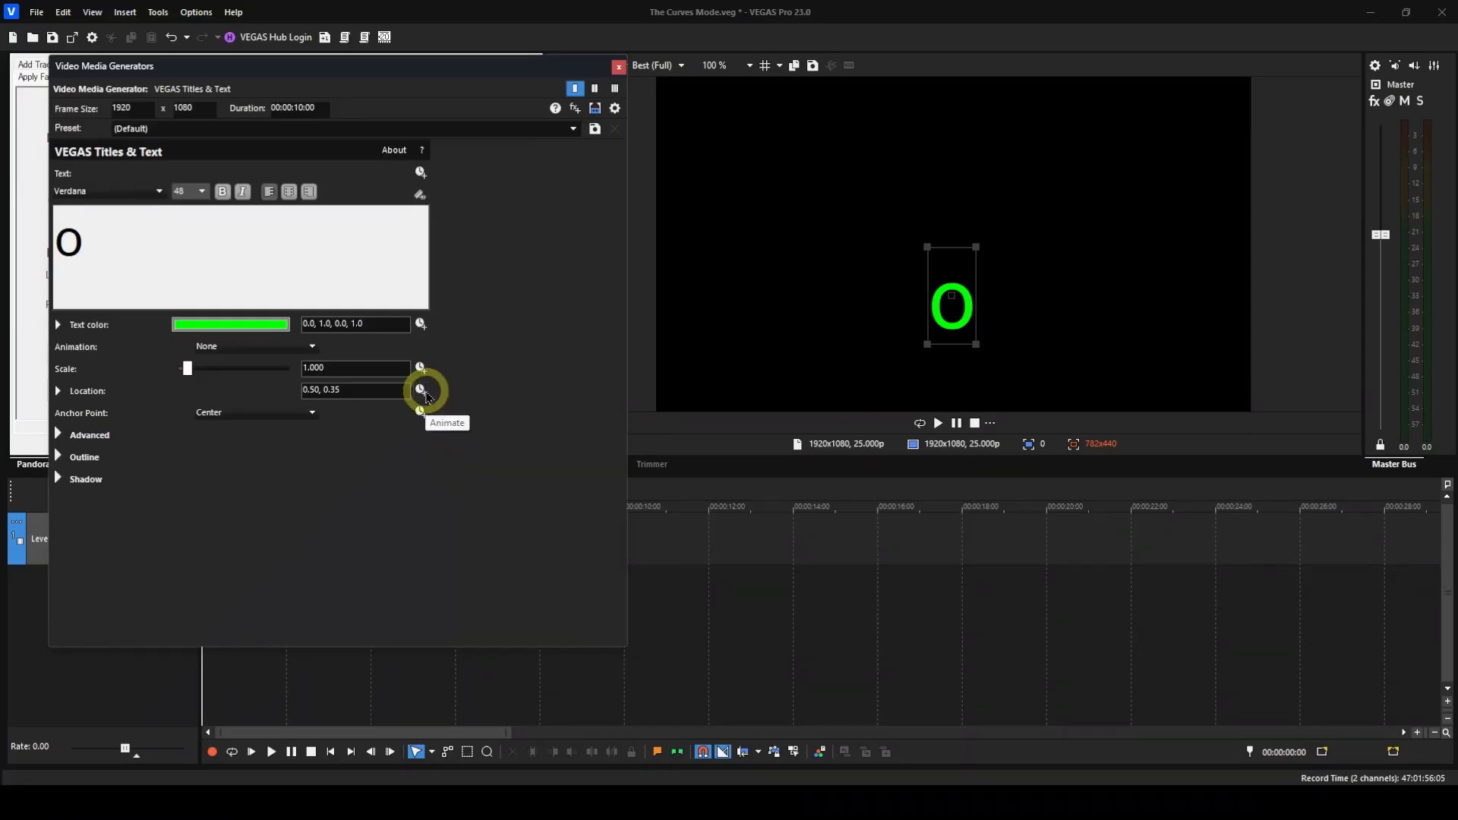
left_click(421, 391)
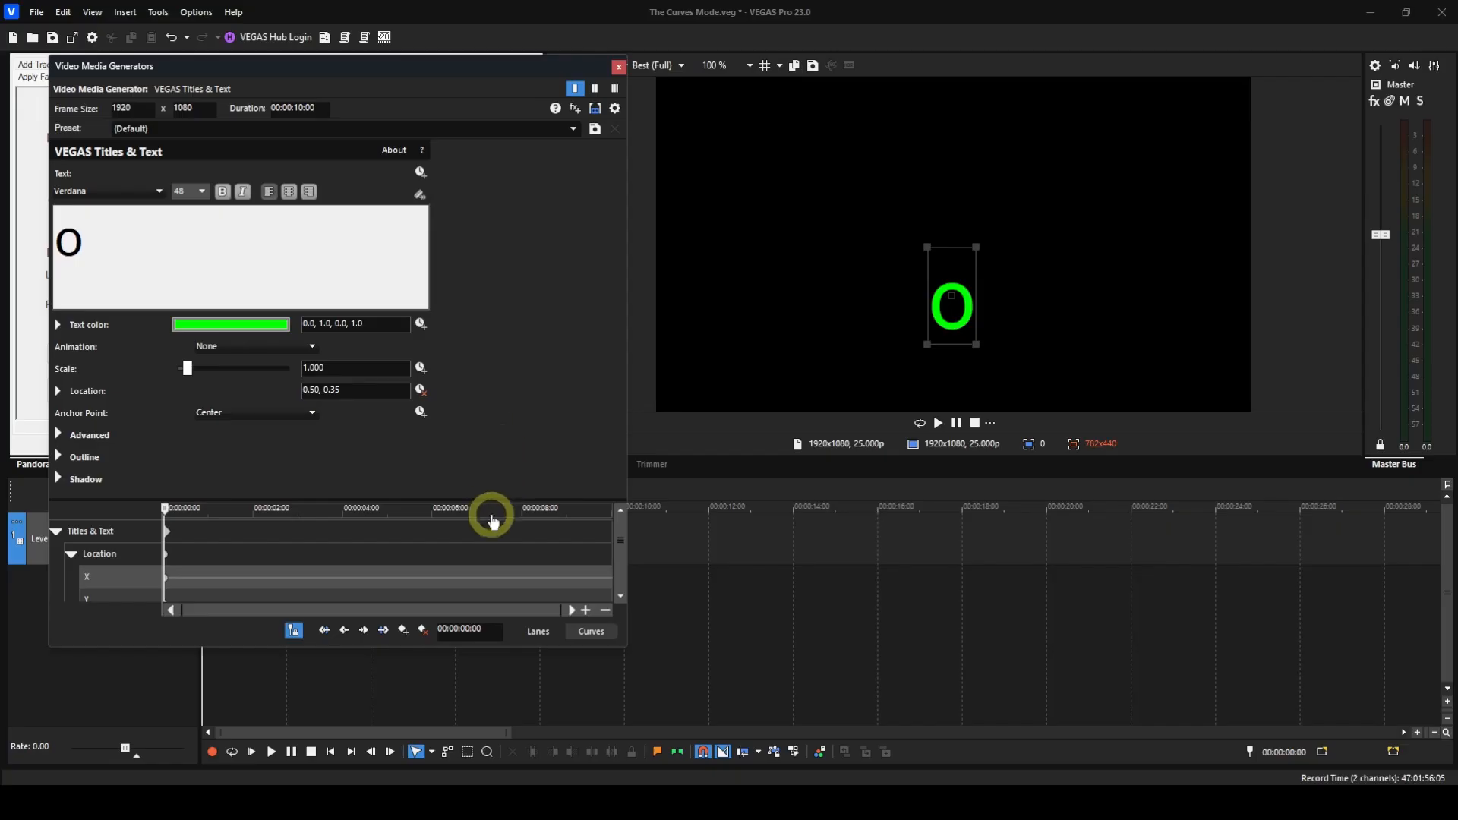
left_click(463, 630)
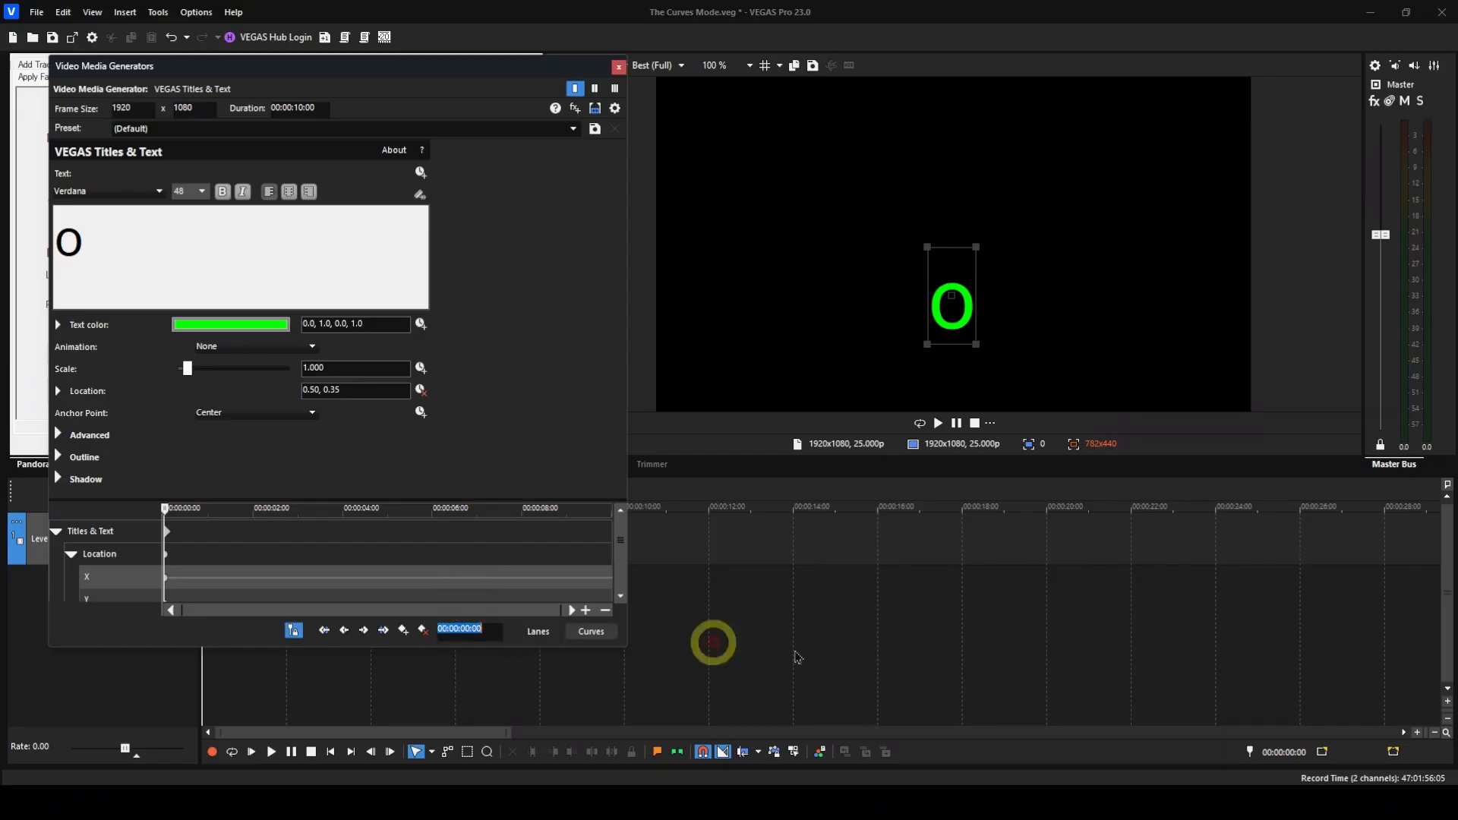
type("05")
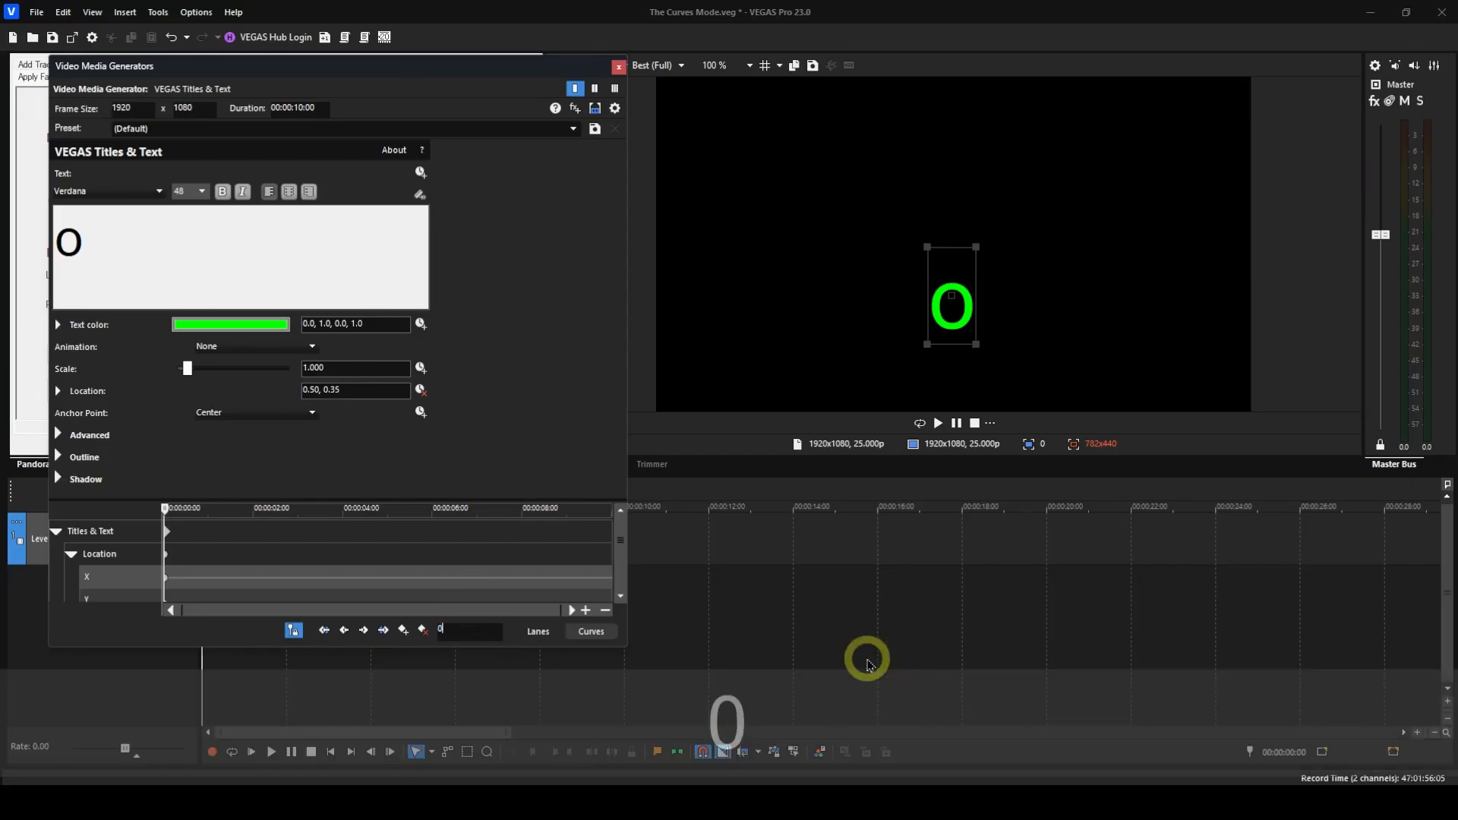
type("00")
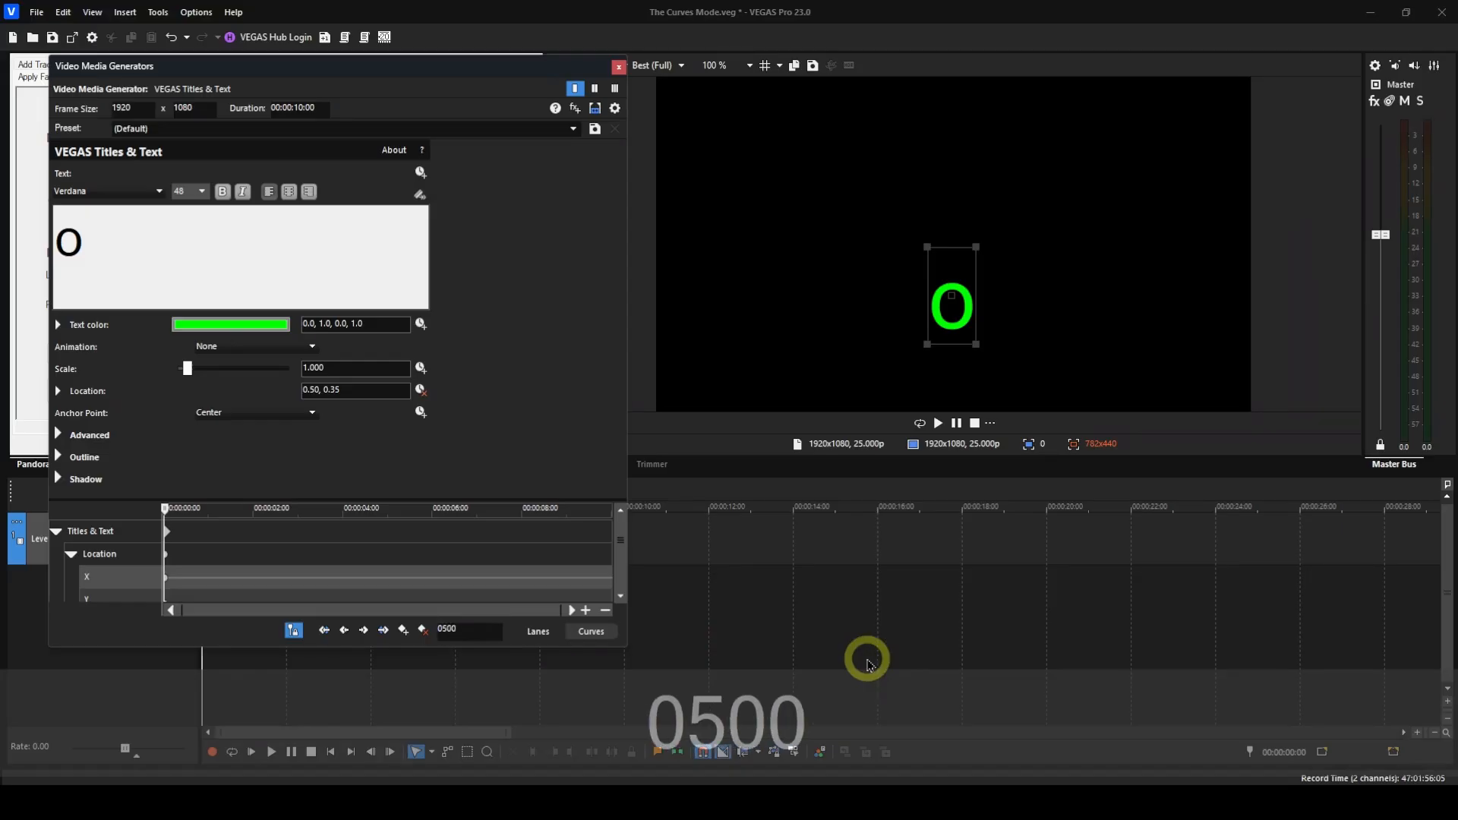
key("Return")
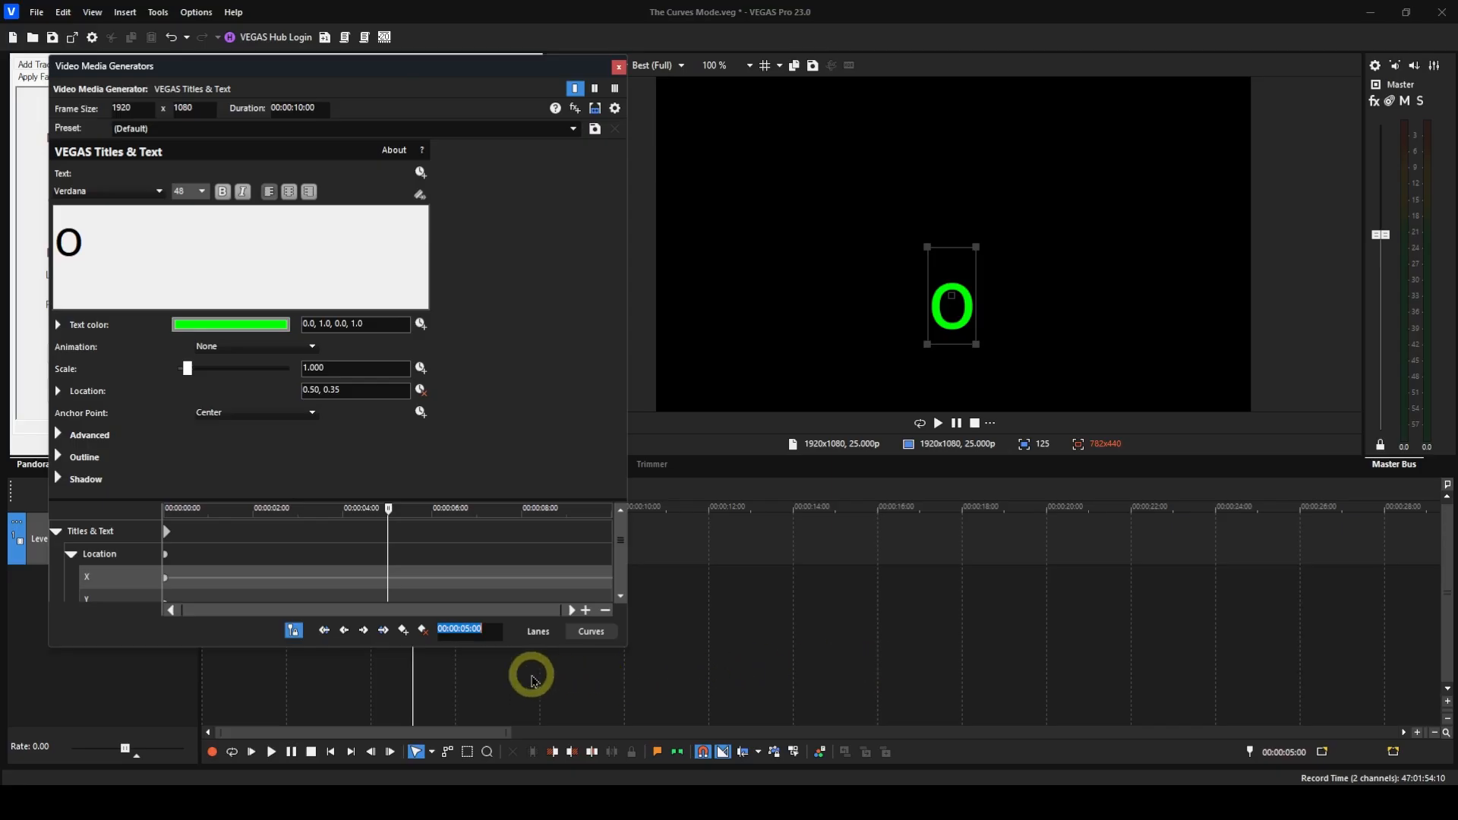
left_click(403, 629)
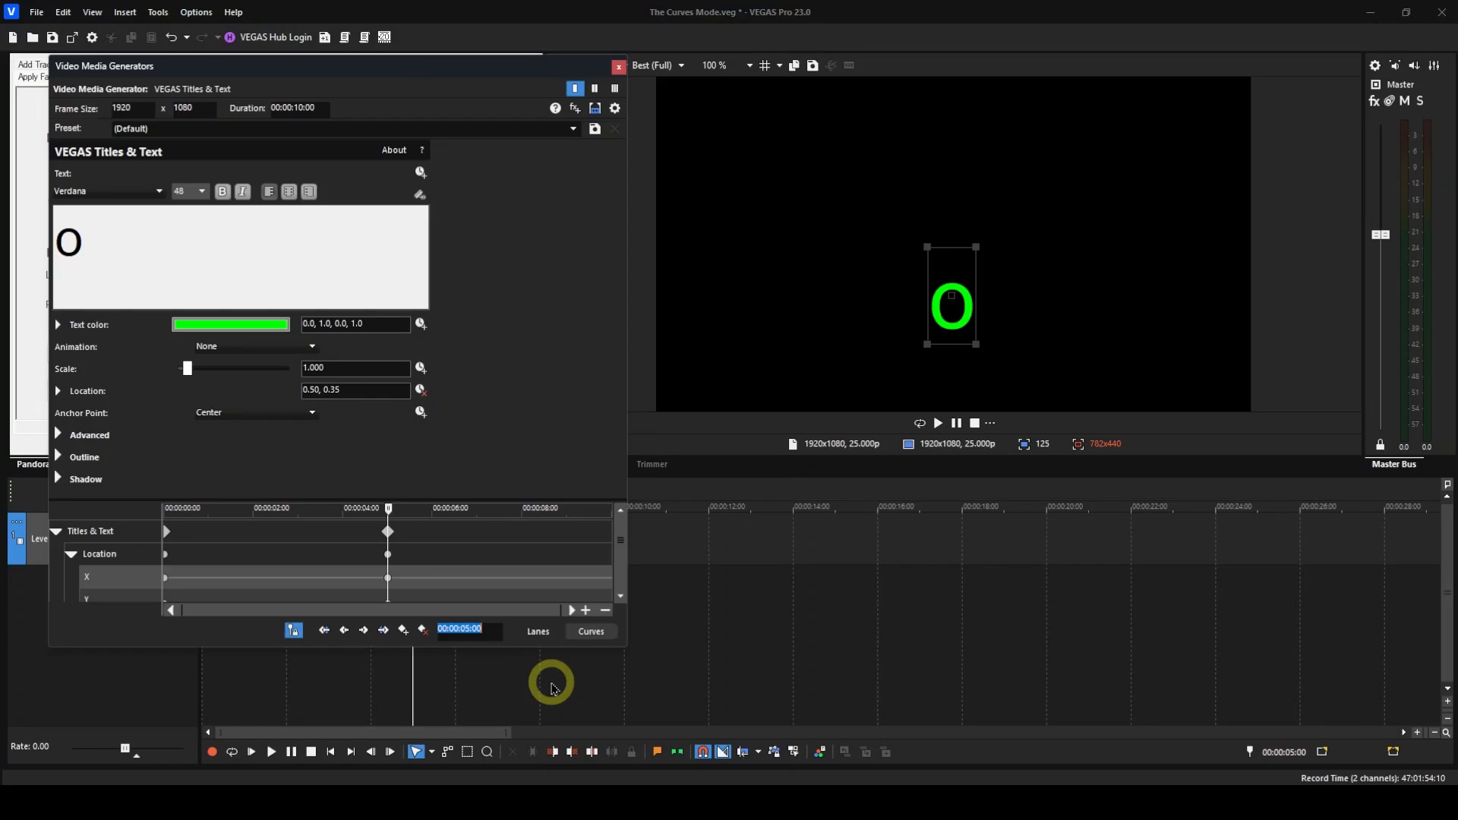
Review the interpolation options available for the Location Y keyframe at 00:00:05:00 without changing the mode.
left_click(620, 583)
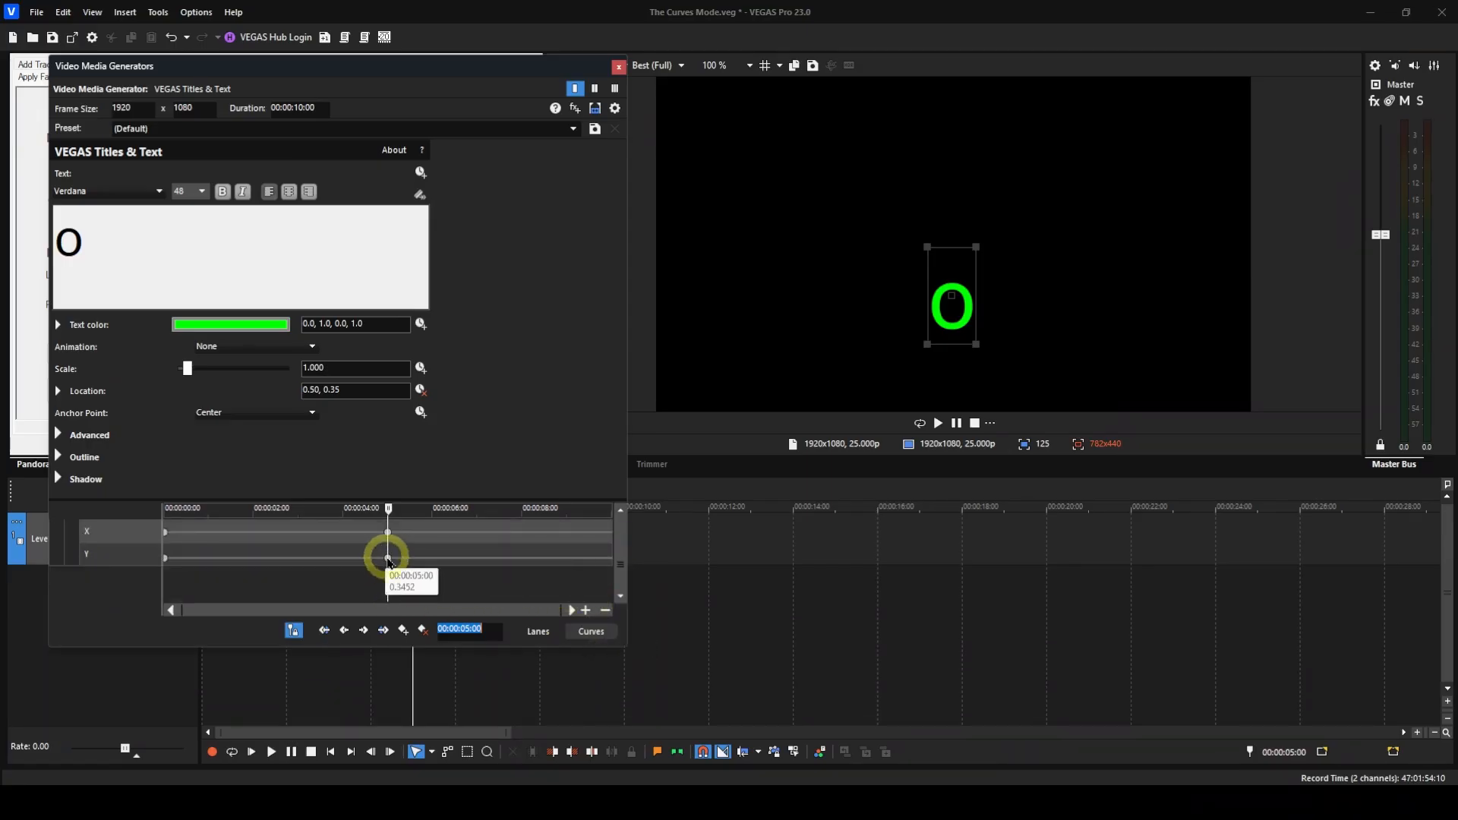
left_click(388, 559)
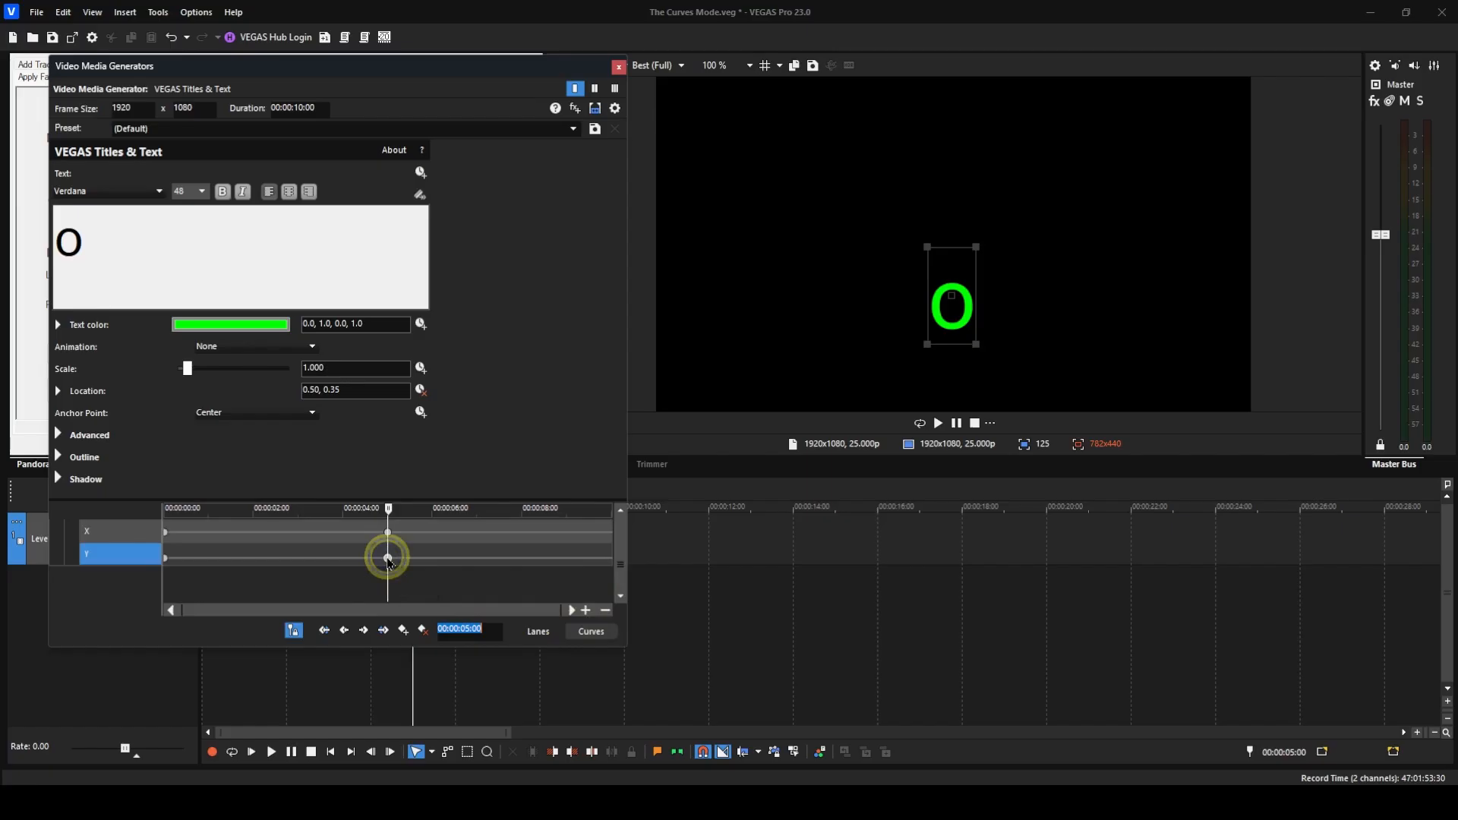
right_click(388, 559)
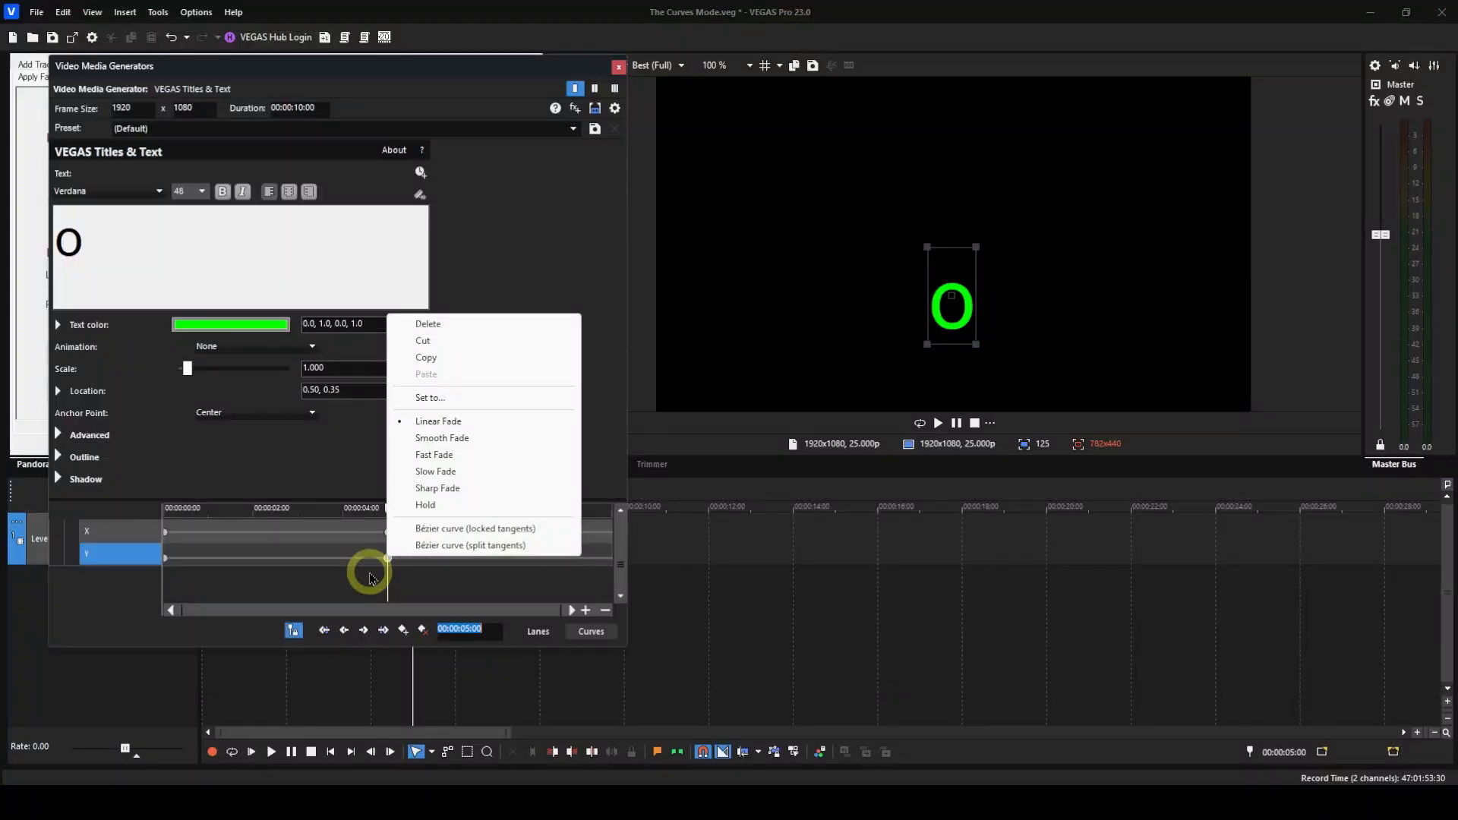
key("Escape")
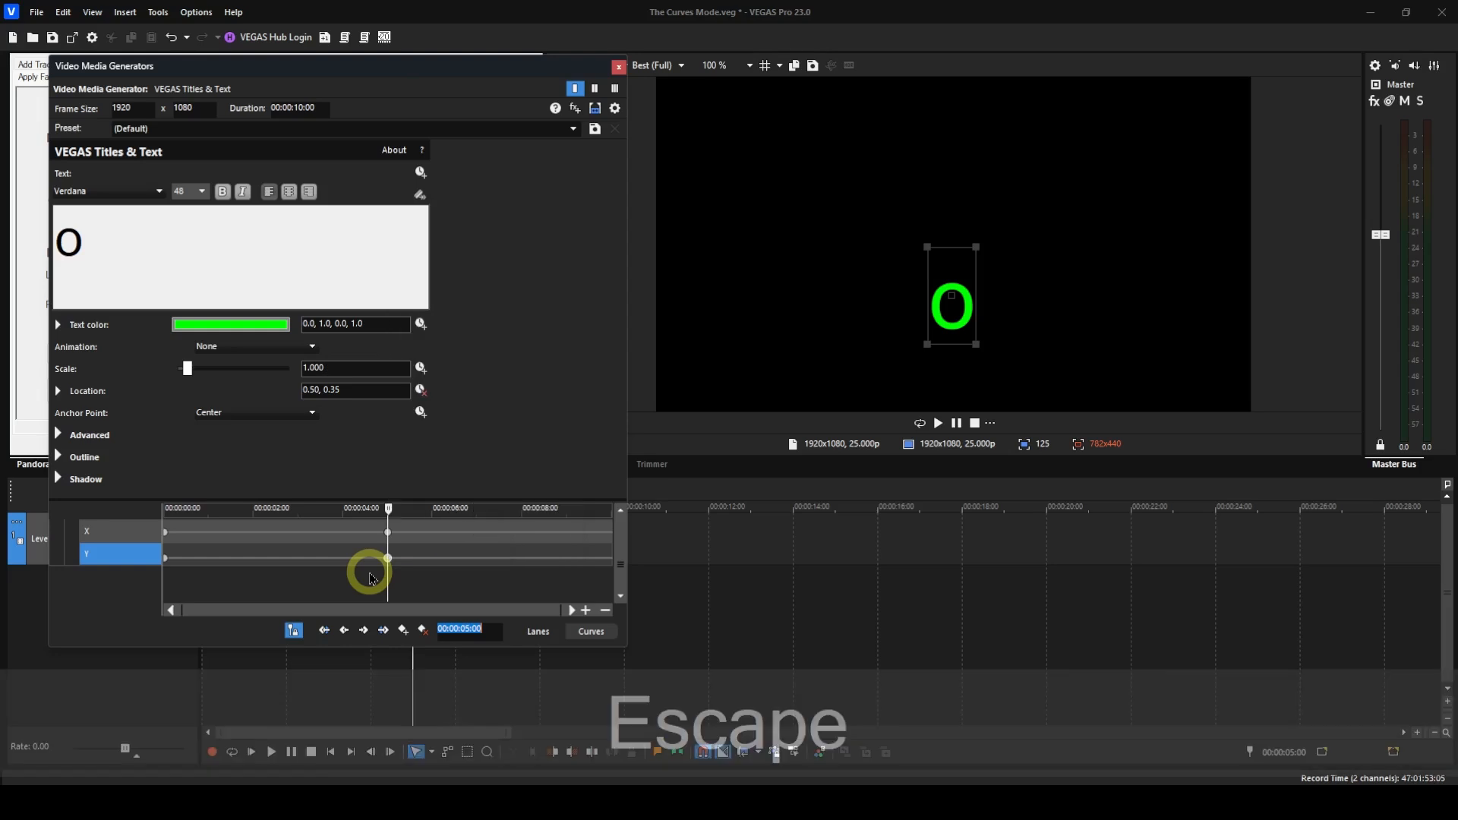
Switch the Location keyframe editor to Curves mode and inspect the X curve followed by the Y curve.
left_click(138, 539)
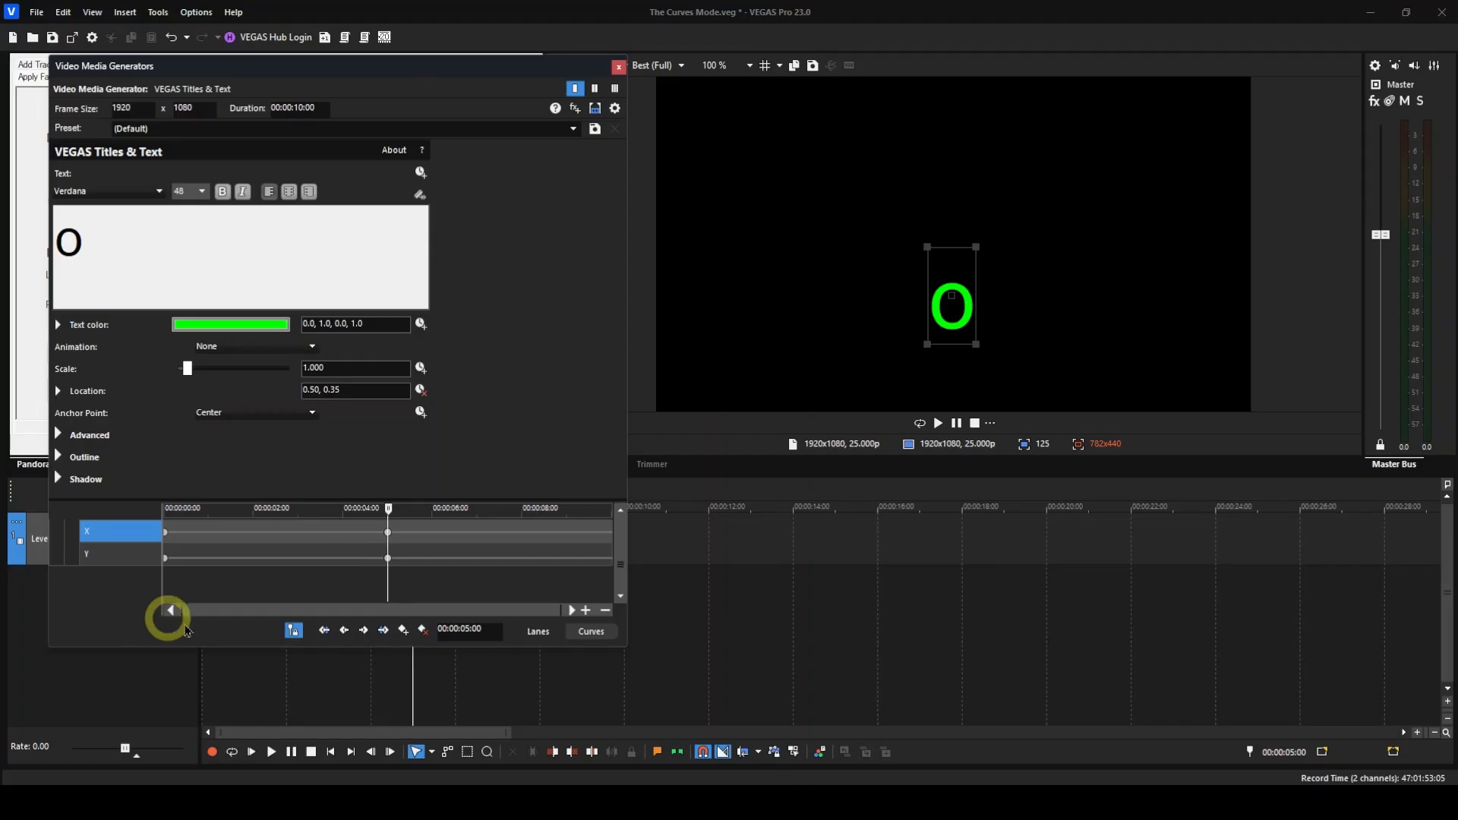
left_click(590, 632)
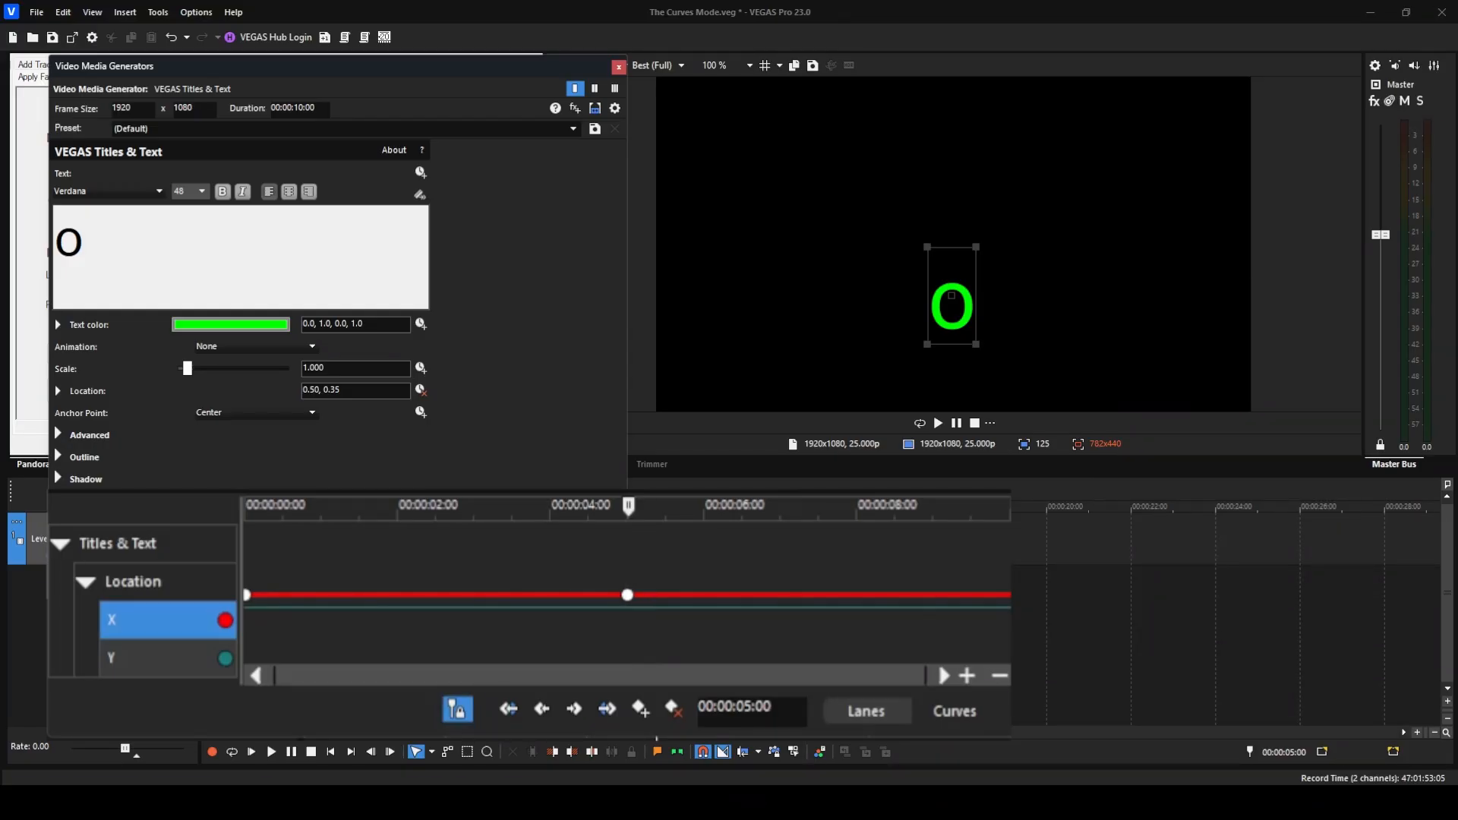
left_click(156, 660)
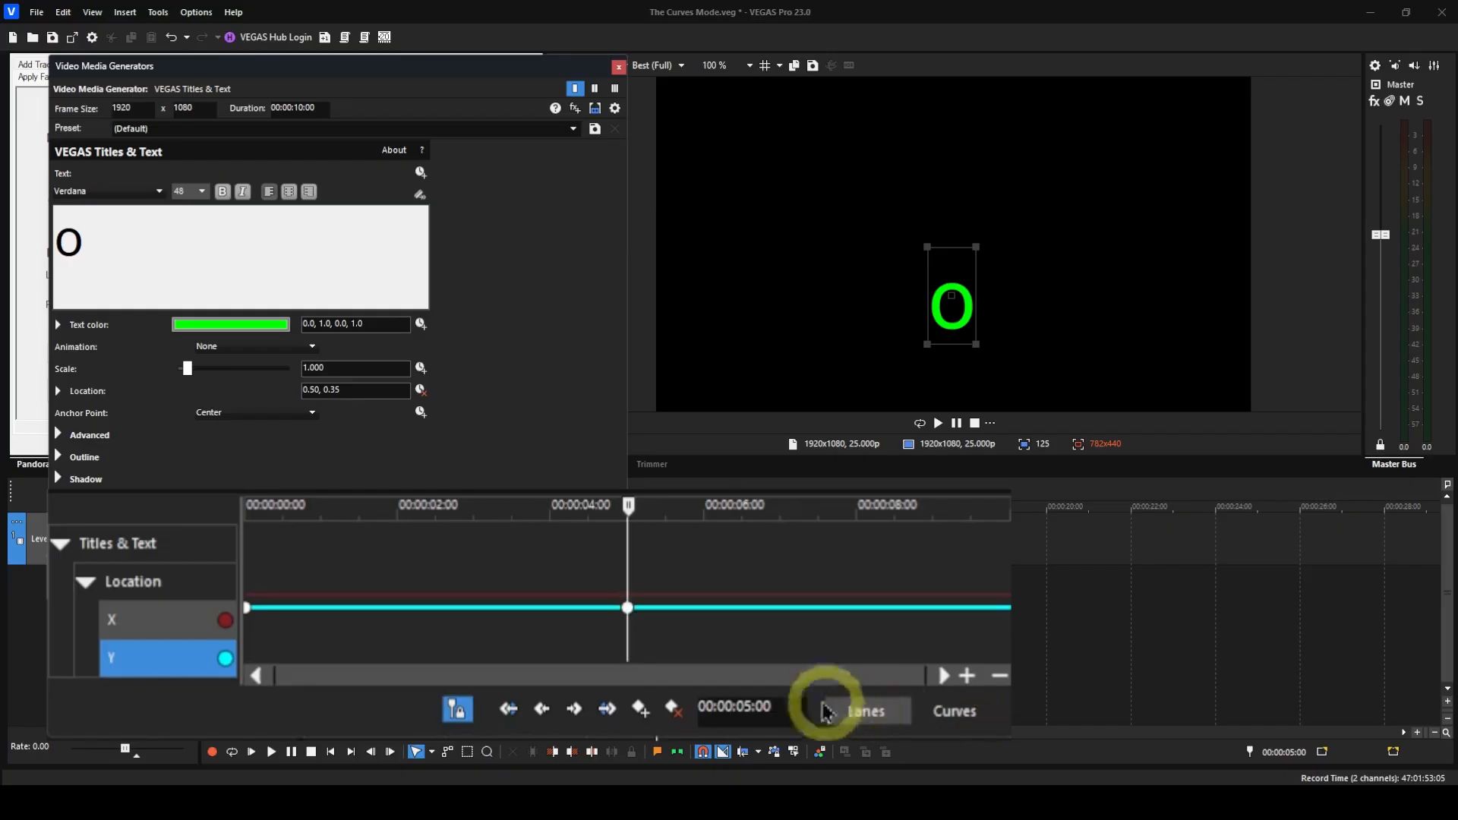
Set the Location Y keyframe at 00:00:05:00 to Bézier curve (locked tangents) and check that the mode is applied.
left_click(628, 609)
right_click(628, 609)
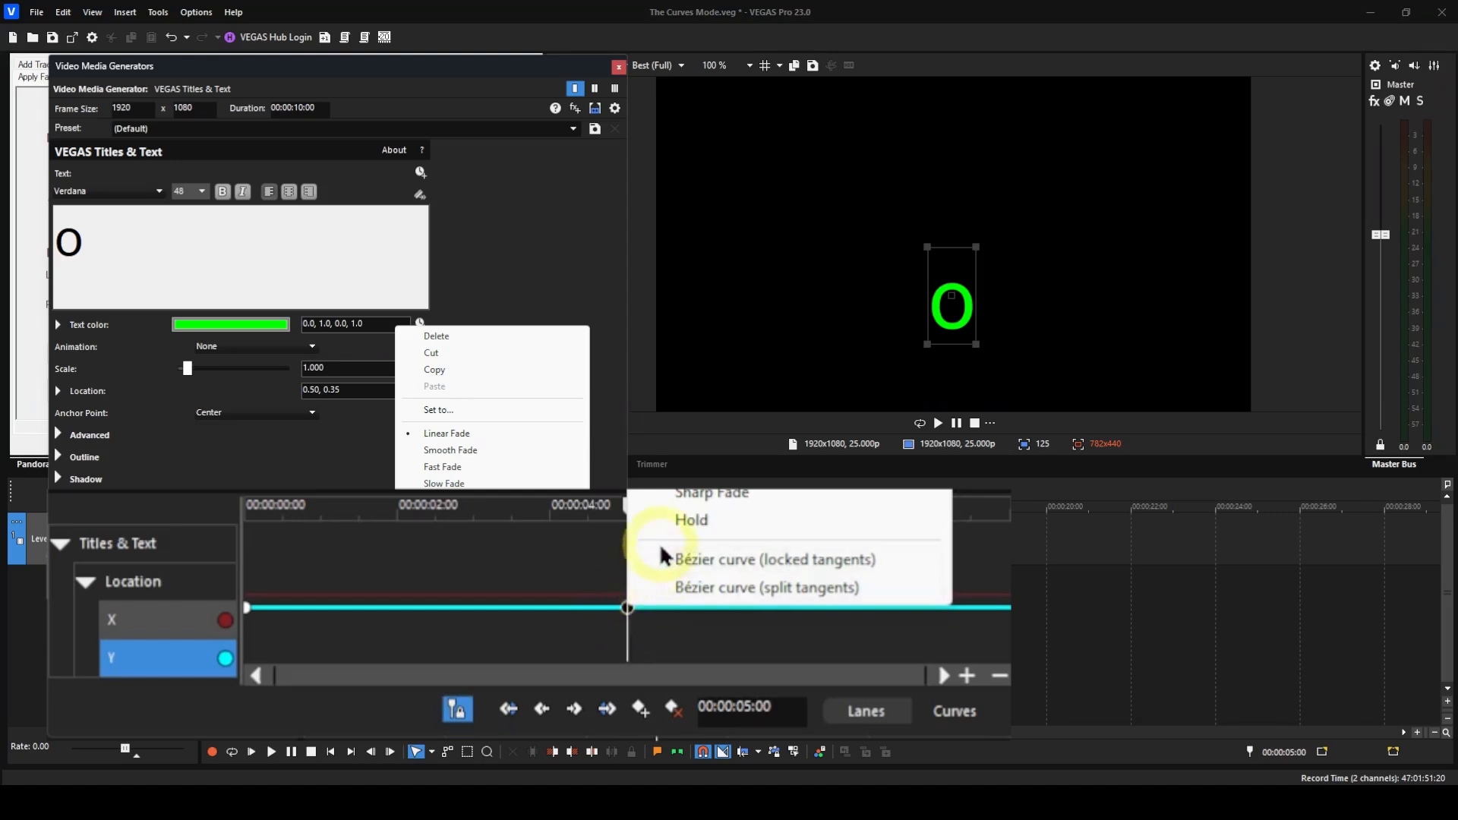
left_click(686, 568)
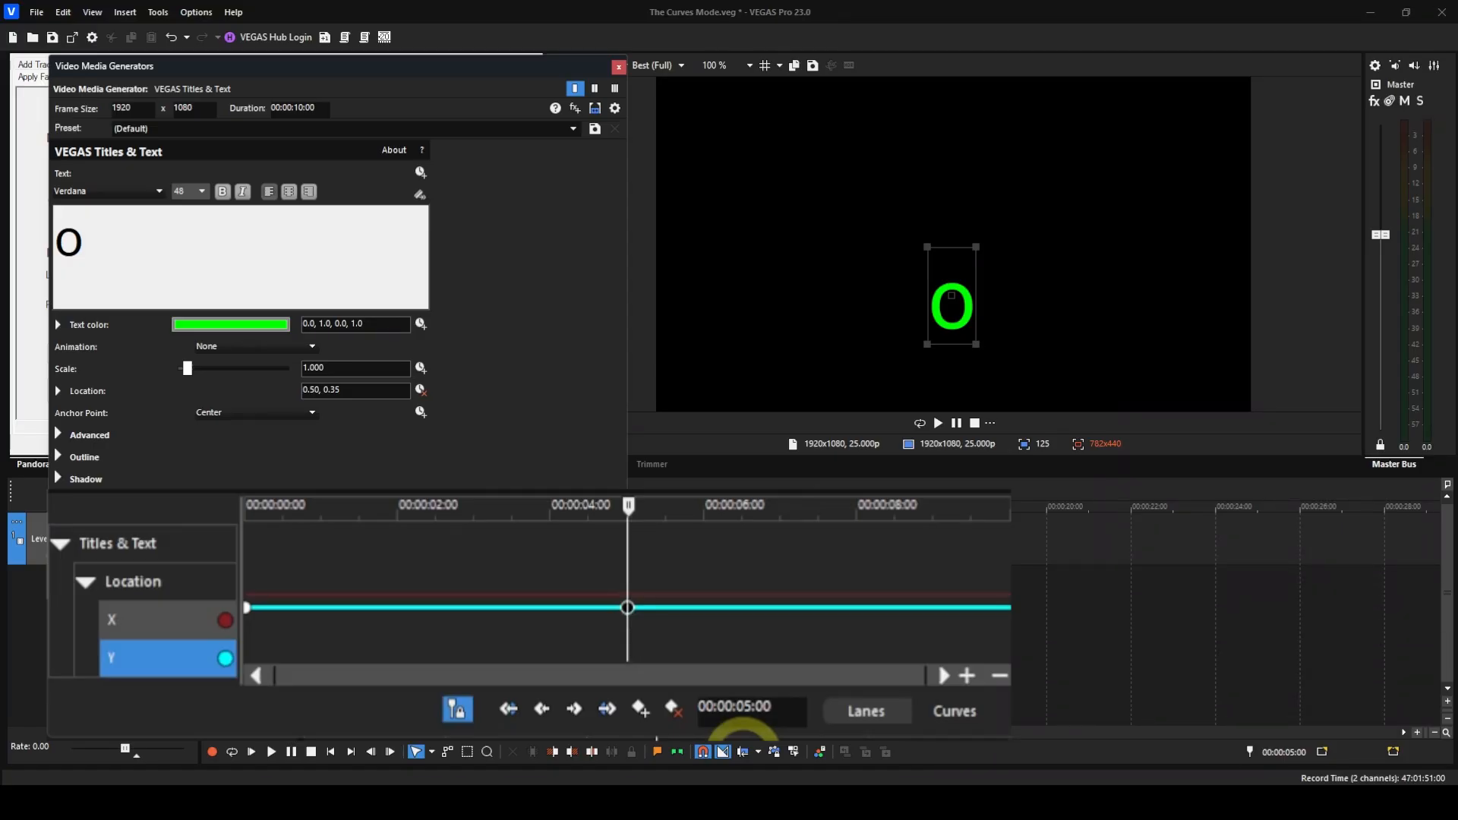
right_click(628, 609)
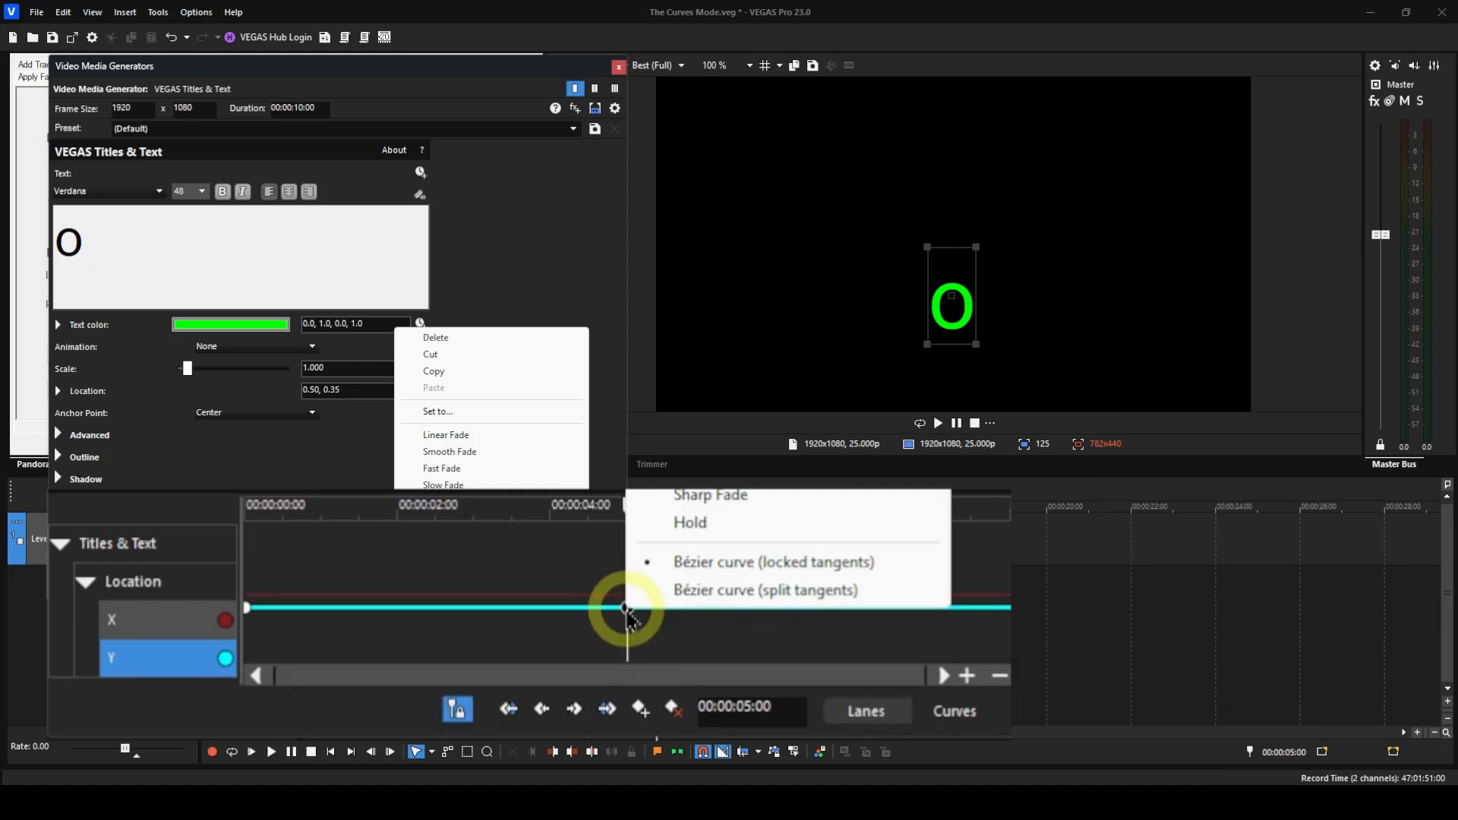
key("Escape")
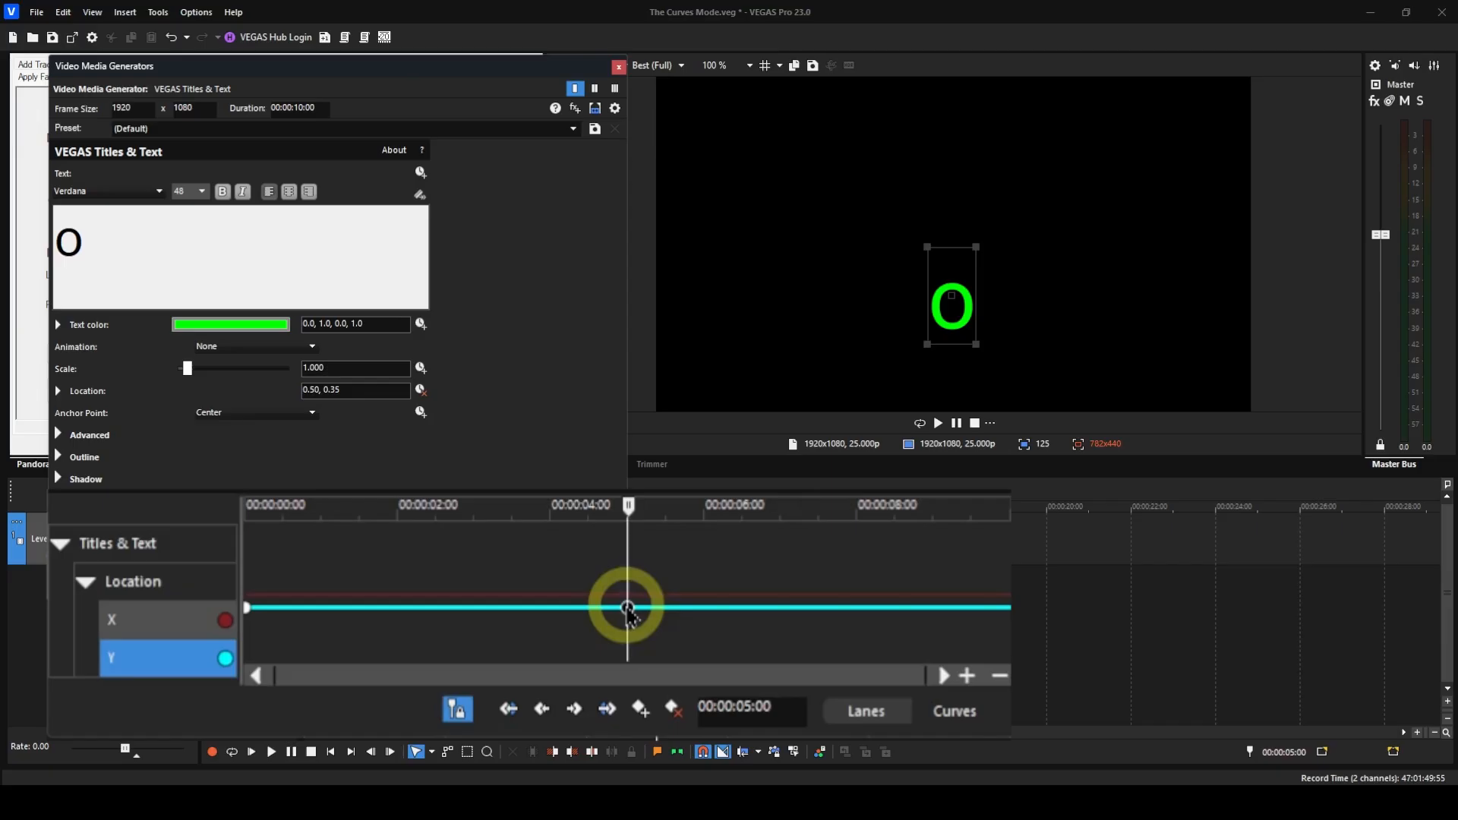
Add a Location keyframe at 00:00:07:00.
left_click(716, 706)
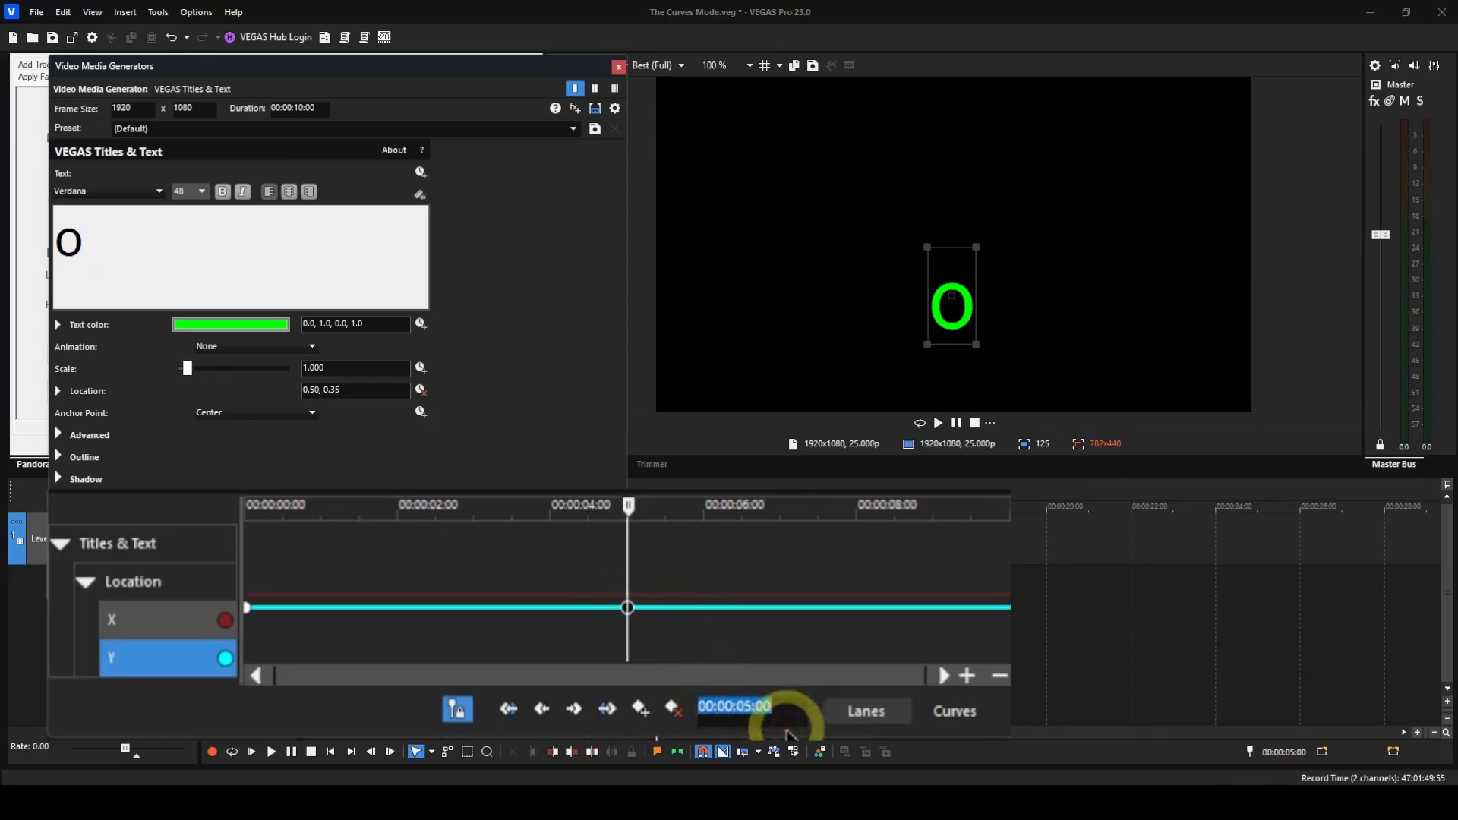
type("07:0")
type("0")
key("Return")
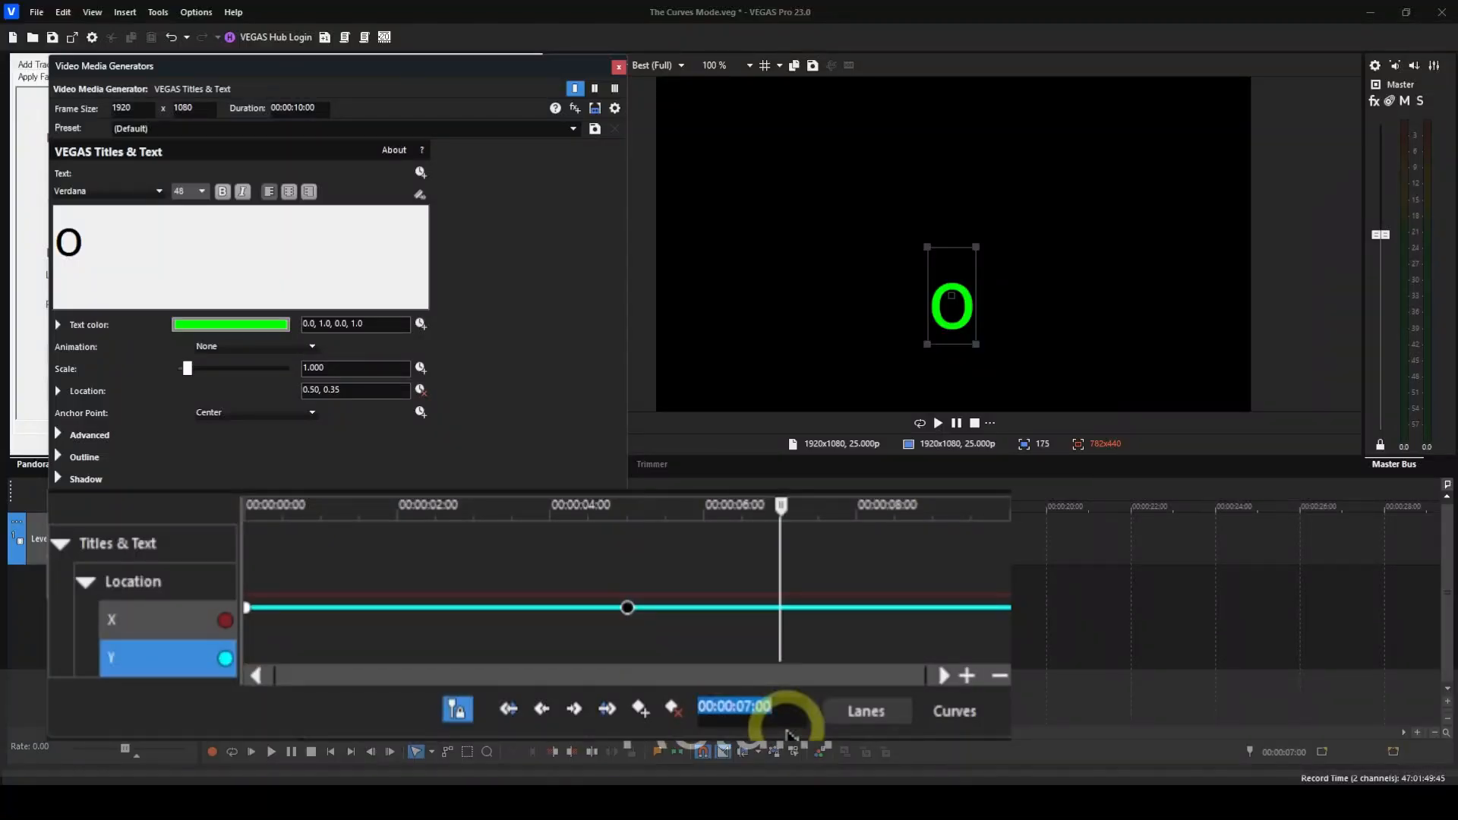
left_click(642, 710)
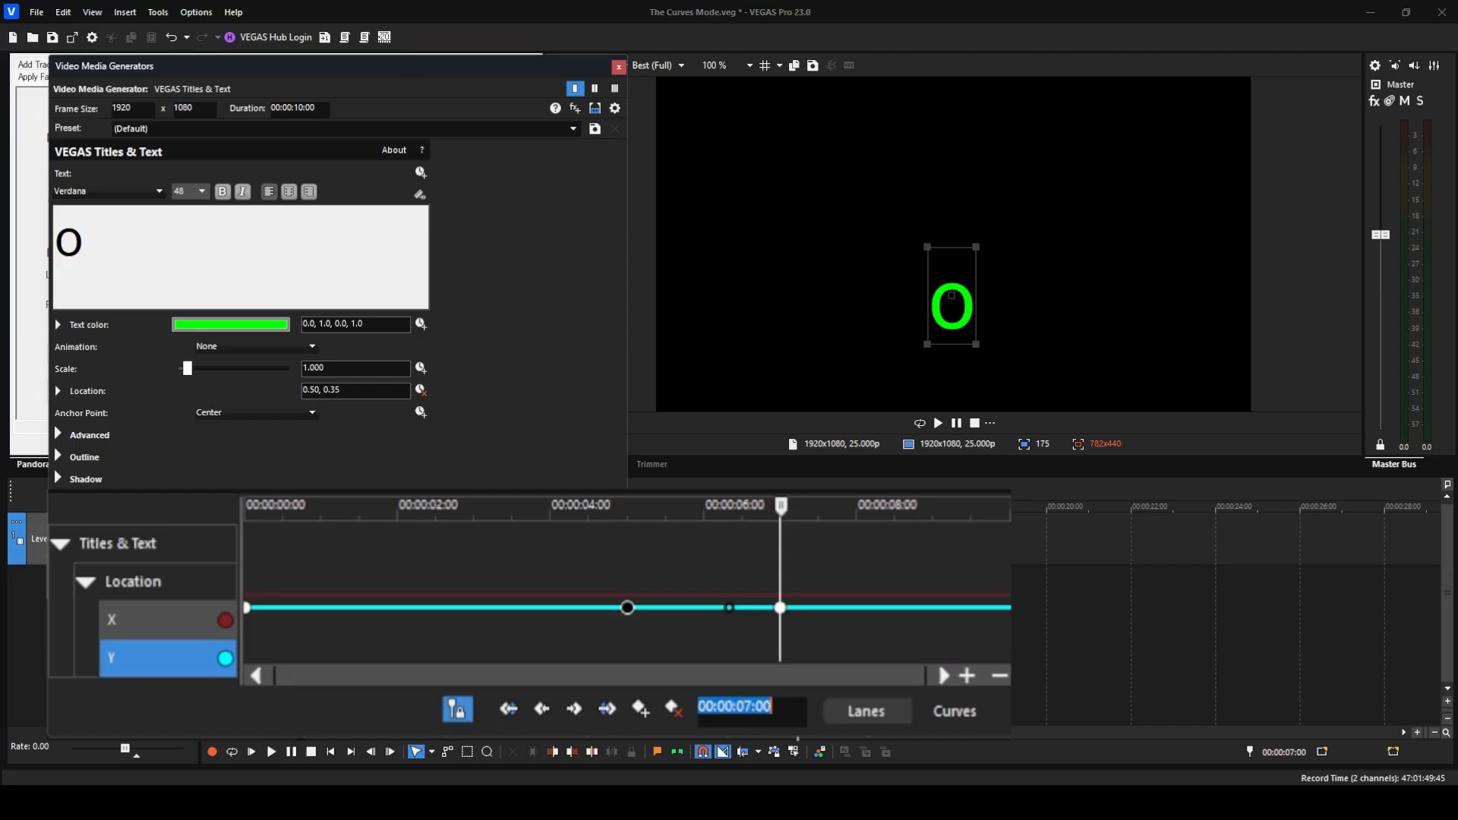
Bend the Location Y curve between 5 and 7 seconds, pulling the 5-second keyframe's tangent handle downward and the 7-second keyframe's handle upward.
left_click(729, 607)
left_click_drag(729, 607, 705, 560)
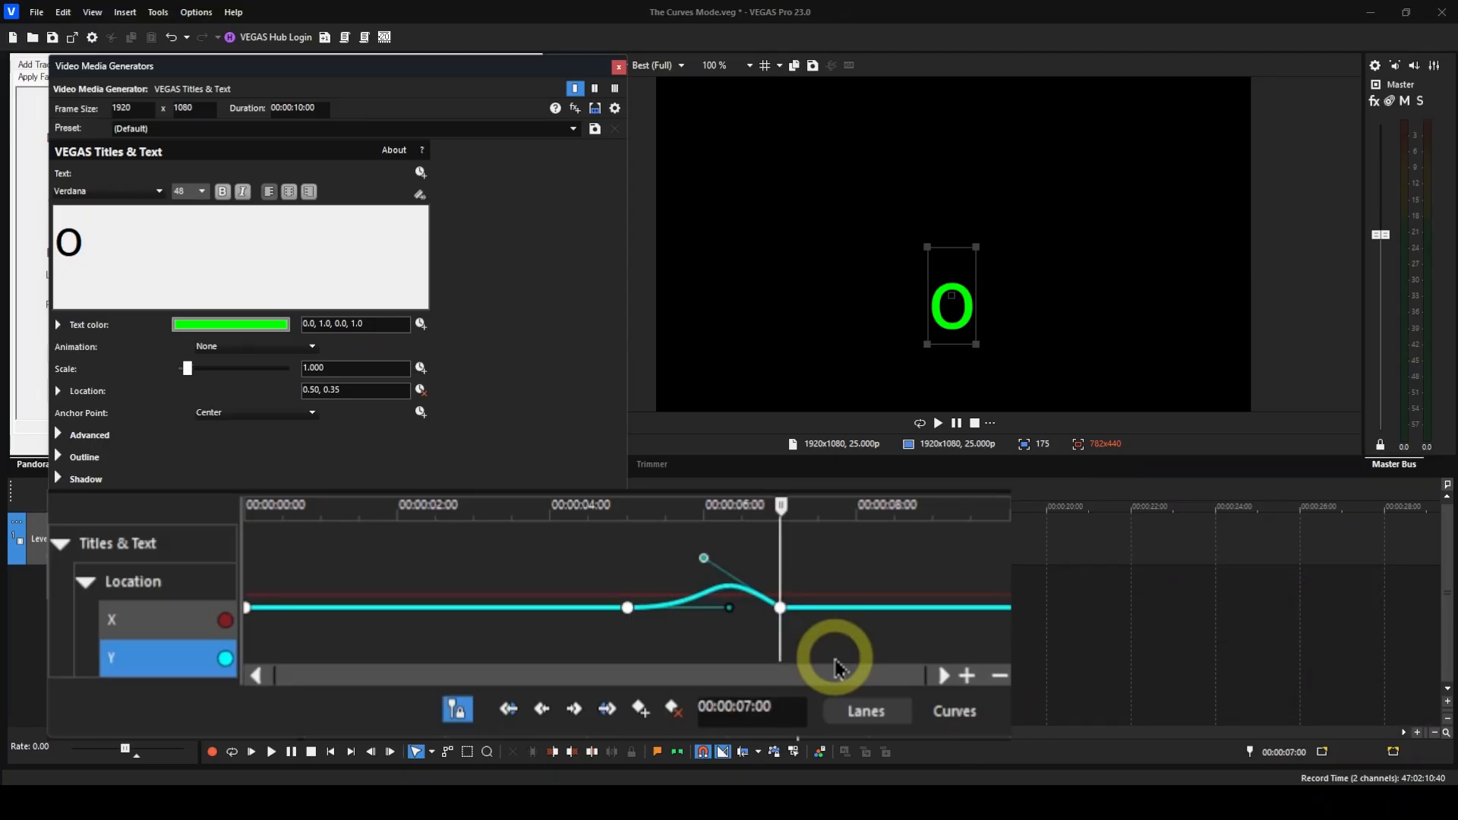
left_click(728, 609)
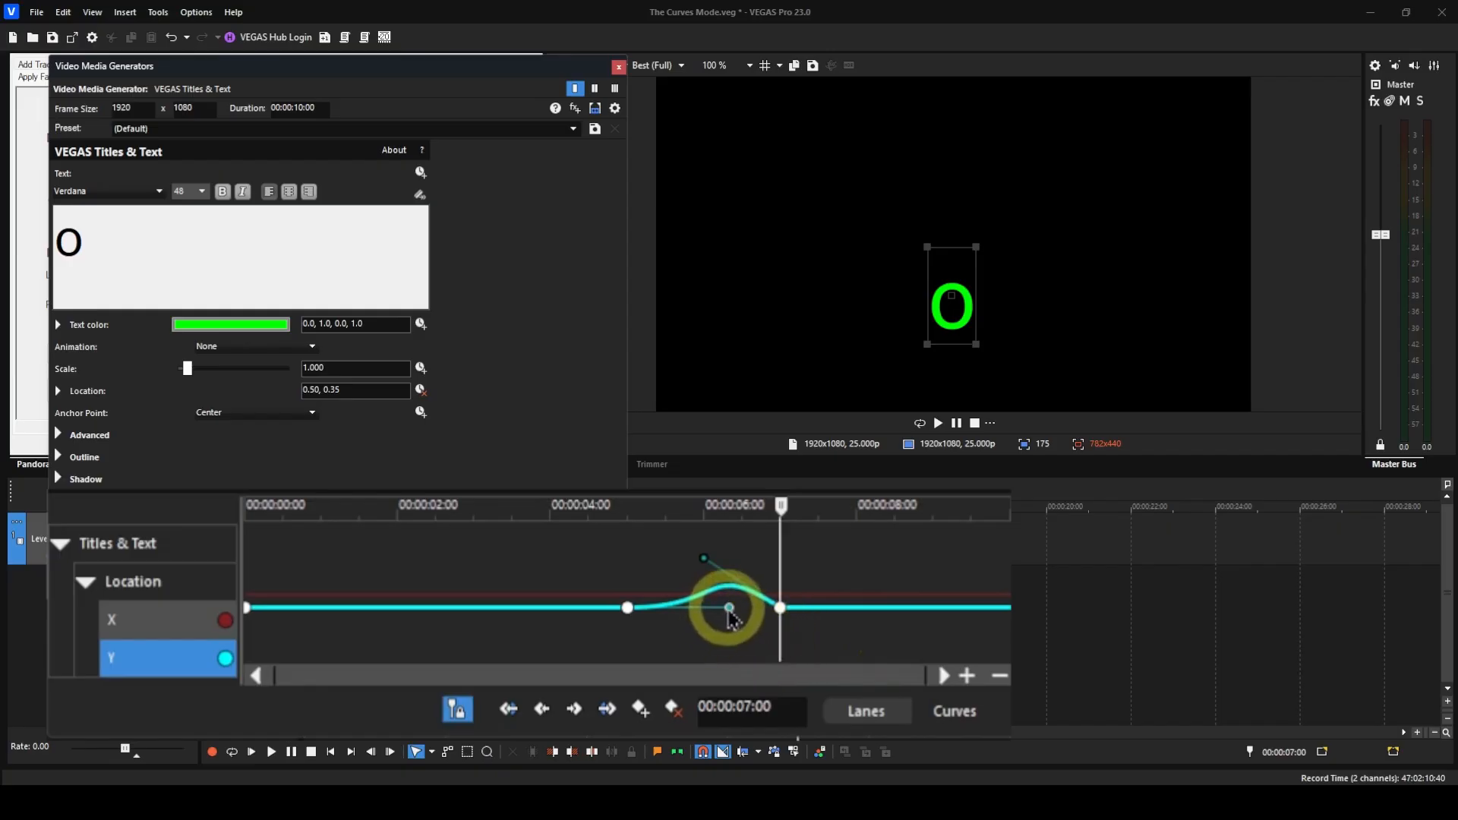
left_click_drag(730, 610, 696, 645)
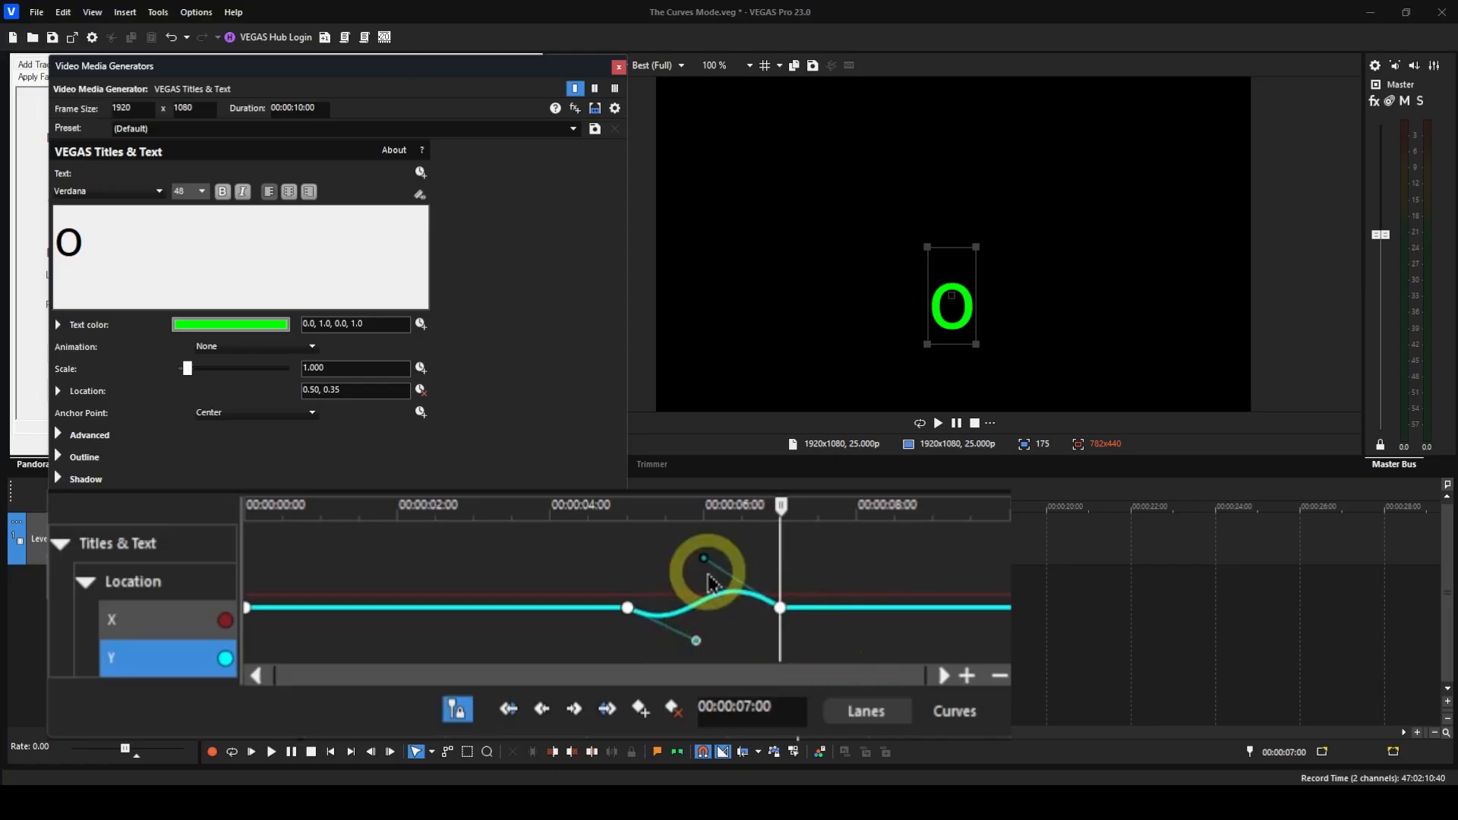
left_click(707, 565)
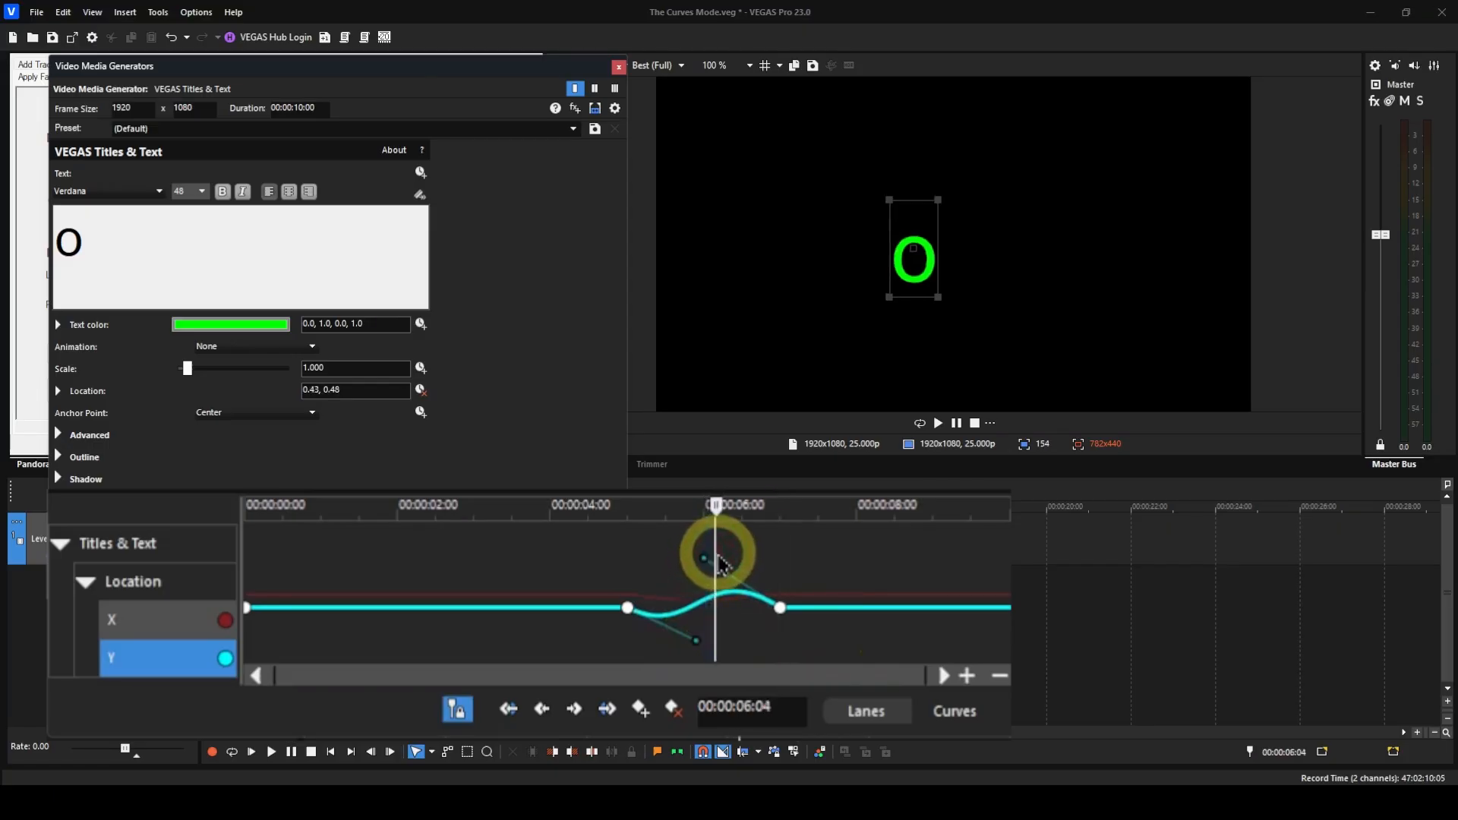
mouse_move(710, 570)
left_mouse_down()
mouse_move(700, 562)
mouse_move(758, 568)
mouse_move(732, 570)
left_mouse_up()
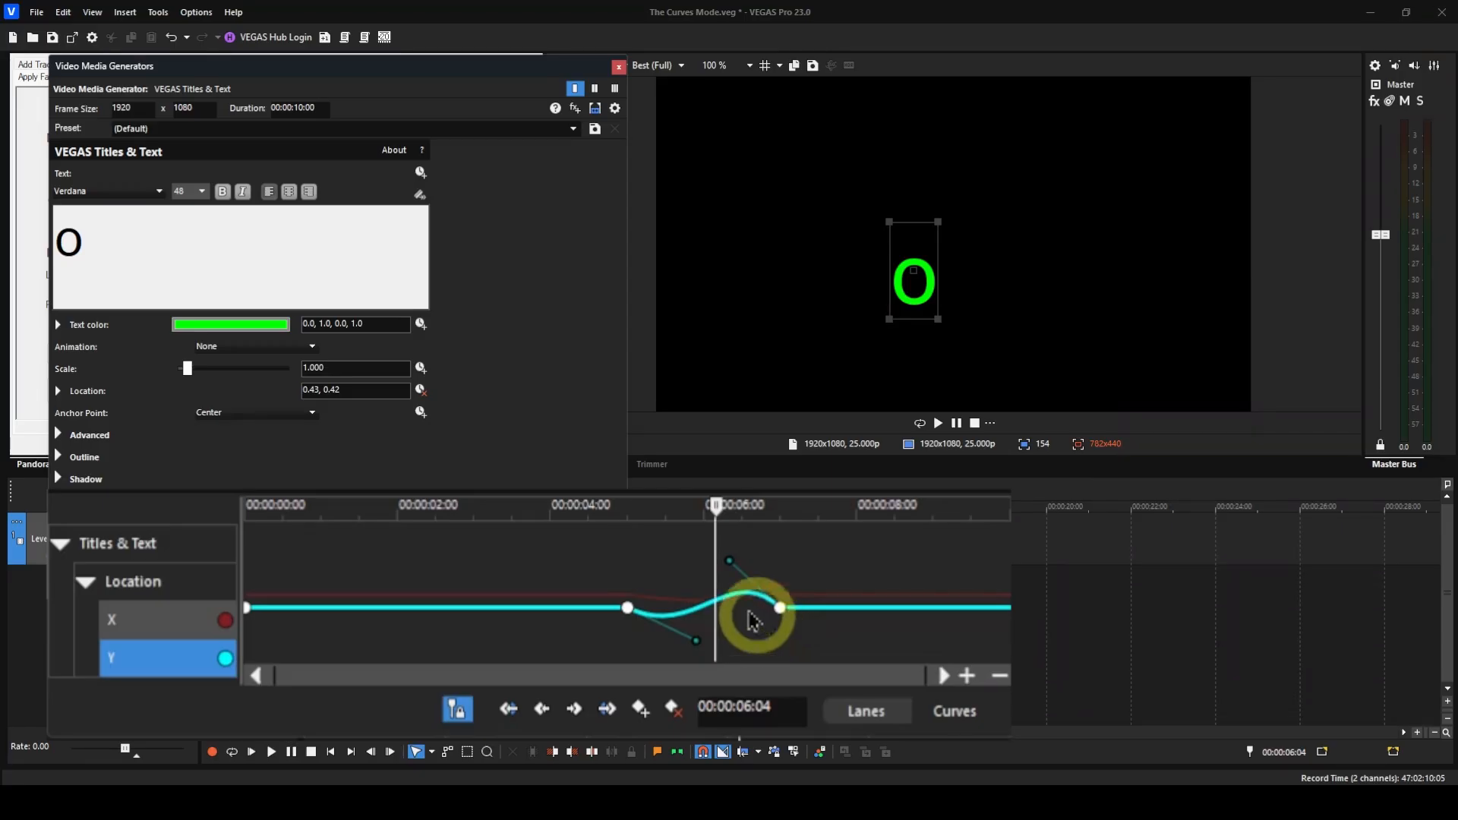
mouse_move(729, 562)
left_mouse_down()
mouse_move(839, 575)
mouse_move(846, 531)
mouse_move(808, 586)
mouse_move(853, 543)
mouse_move(671, 565)
mouse_move(566, 548)
mouse_move(600, 566)
mouse_move(738, 550)
left_mouse_up()
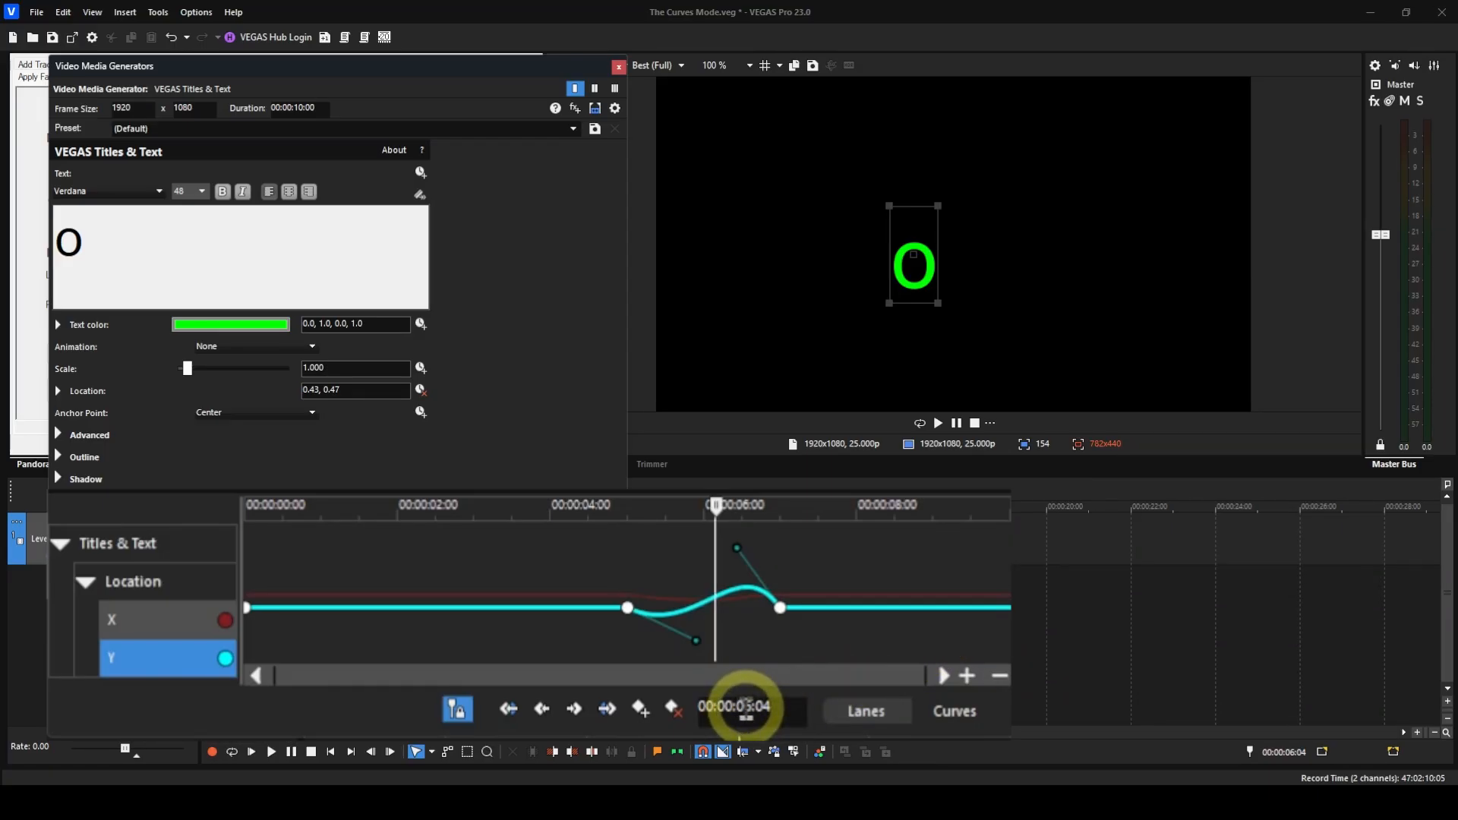
Add a Location keyframe at 00:00:03:00 and raise the incoming Y tangent handle of the 00:00:05:00 keyframe.
left_click(754, 708)
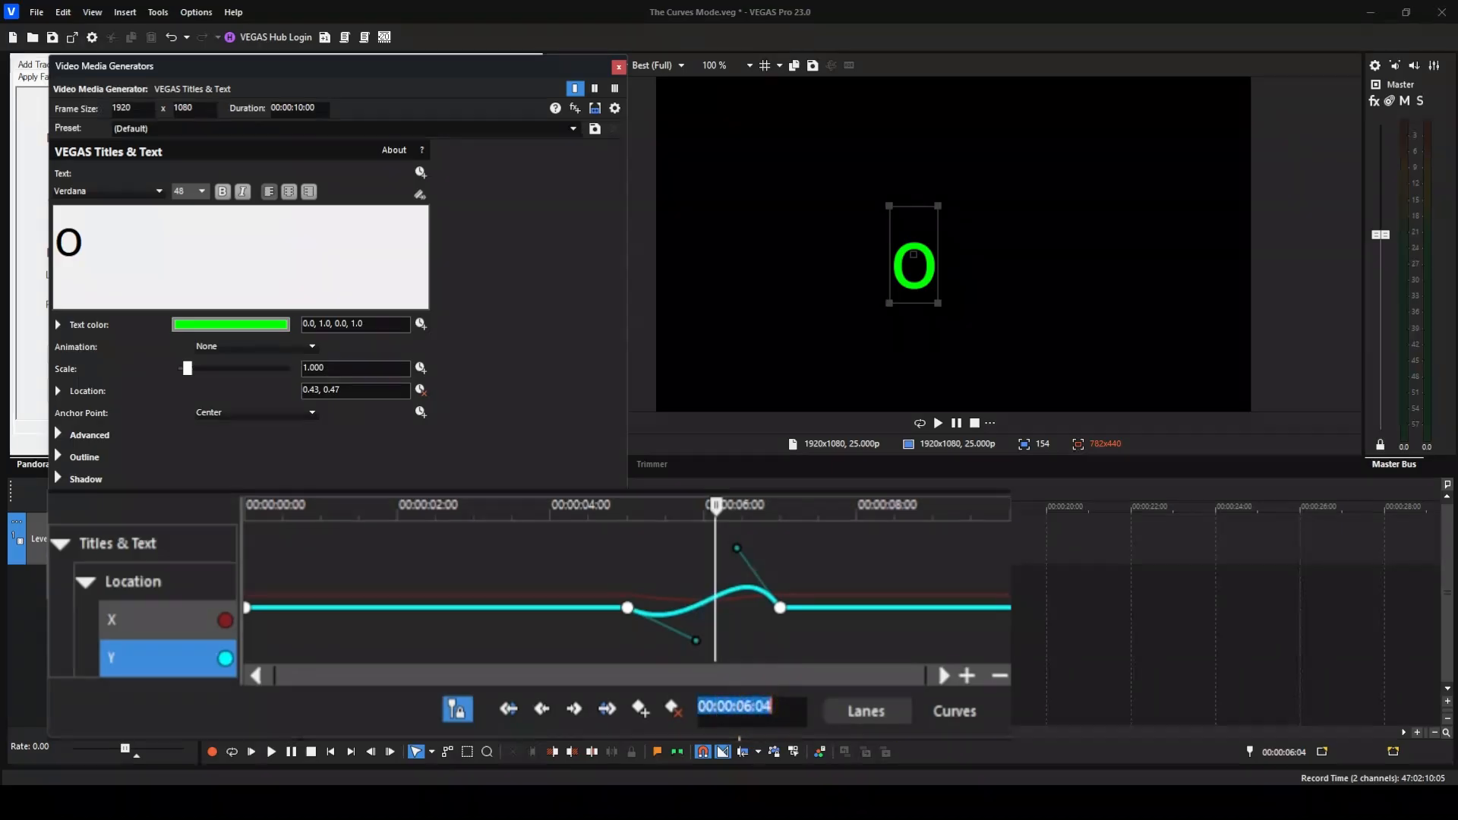
type("03:")
type("00")
key("Return")
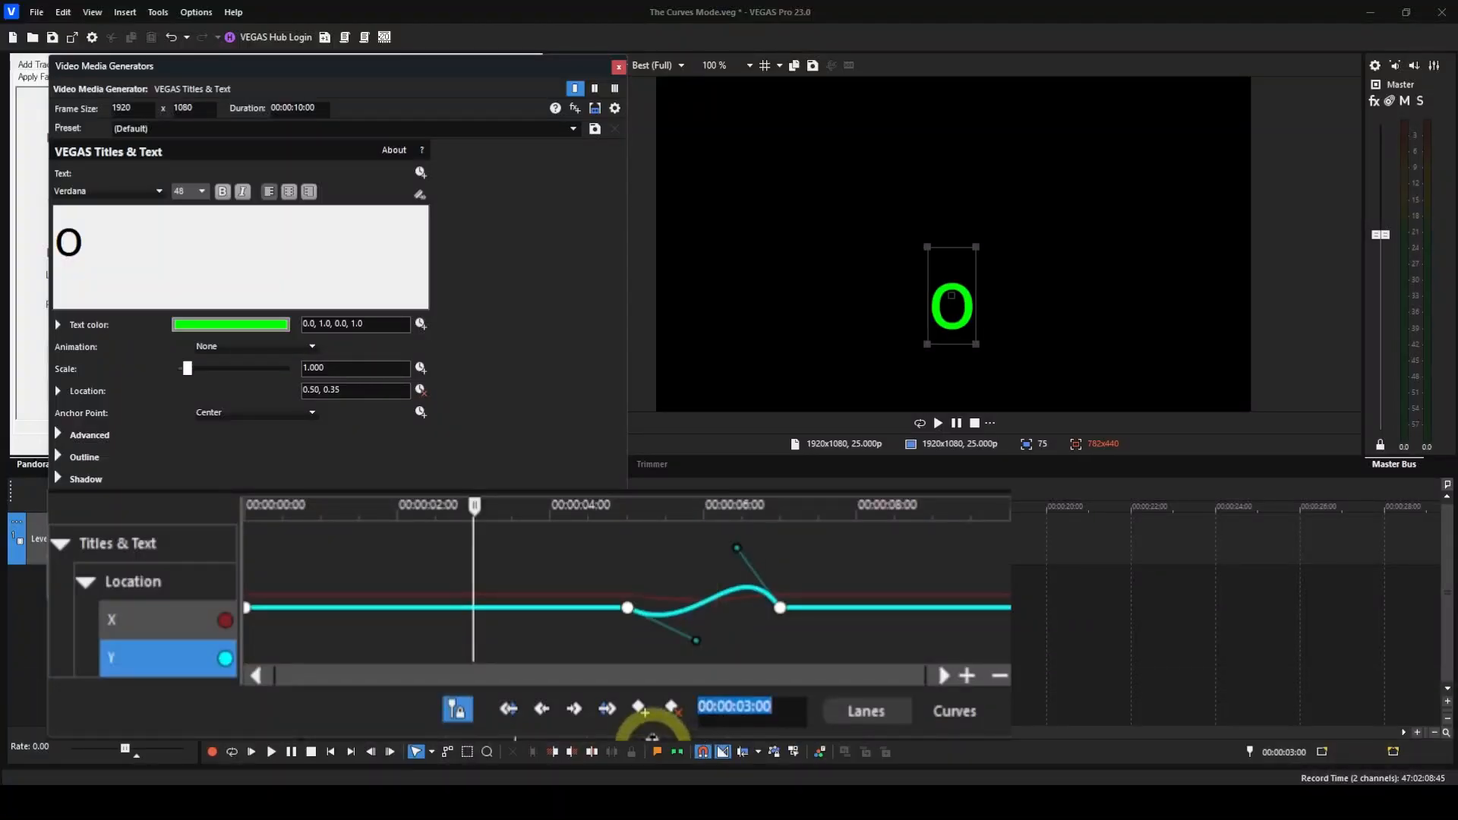
left_click(640, 708)
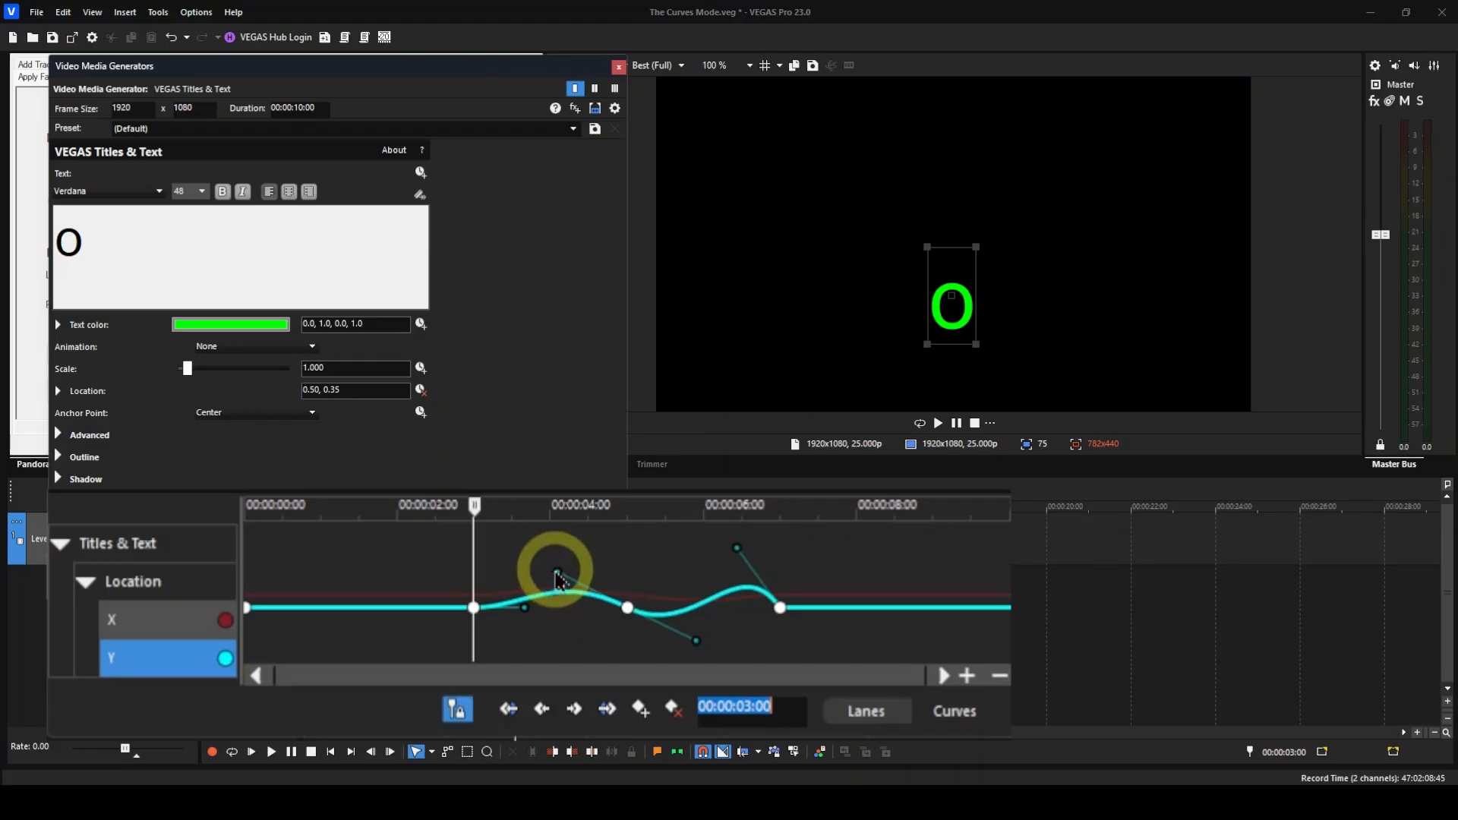
mouse_move(557, 573)
left_mouse_down()
mouse_move(591, 562)
mouse_move(570, 563)
mouse_move(576, 617)
mouse_move(601, 646)
mouse_move(576, 617)
mouse_move(580, 566)
left_mouse_up()
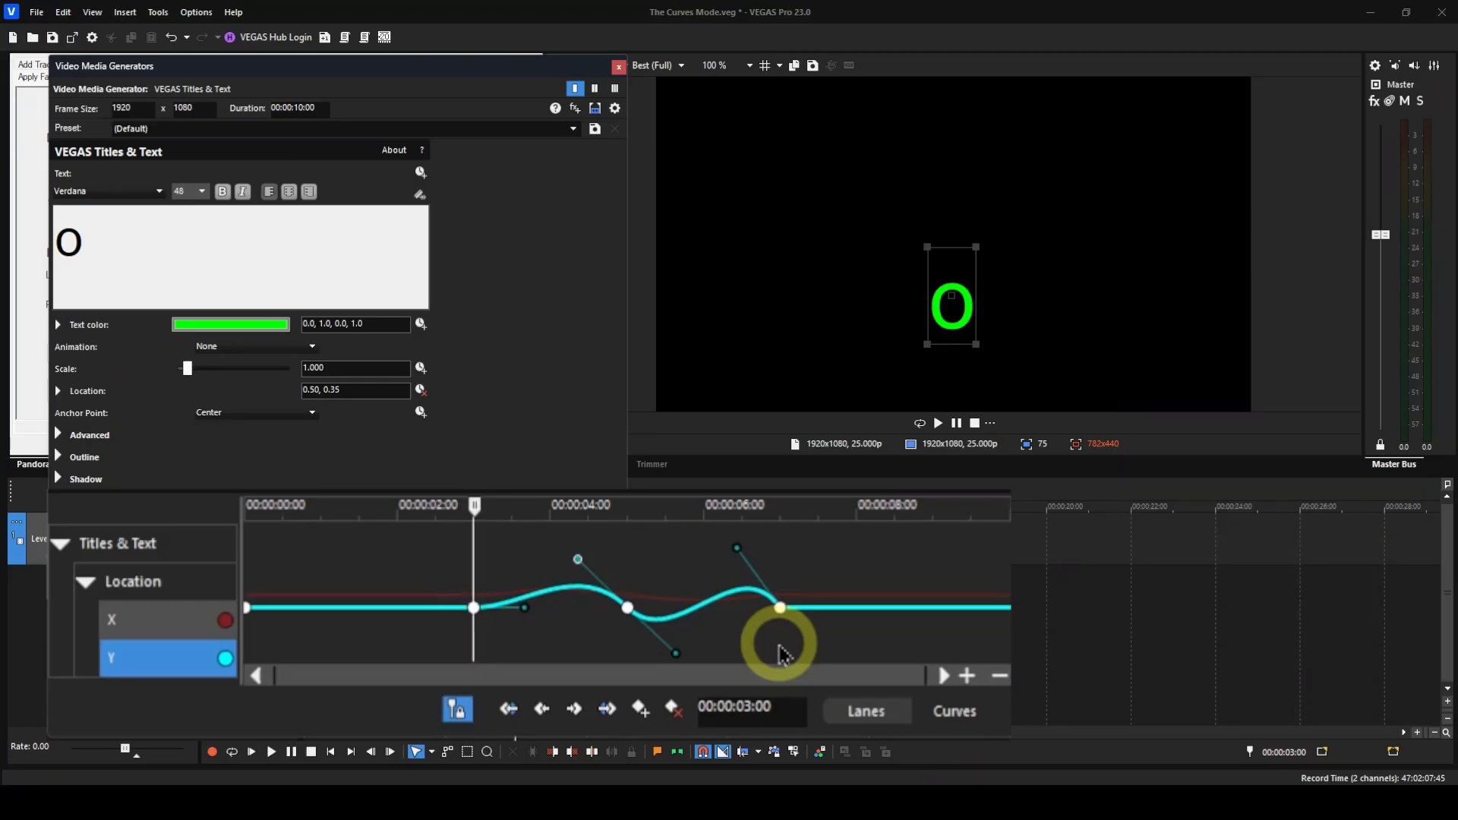
Set the 00:00:05:00 Location Y keyframe to Bézier curve (split tangents) and lower its incoming handle slightly on its own.
left_click(627, 608)
right_click(628, 608)
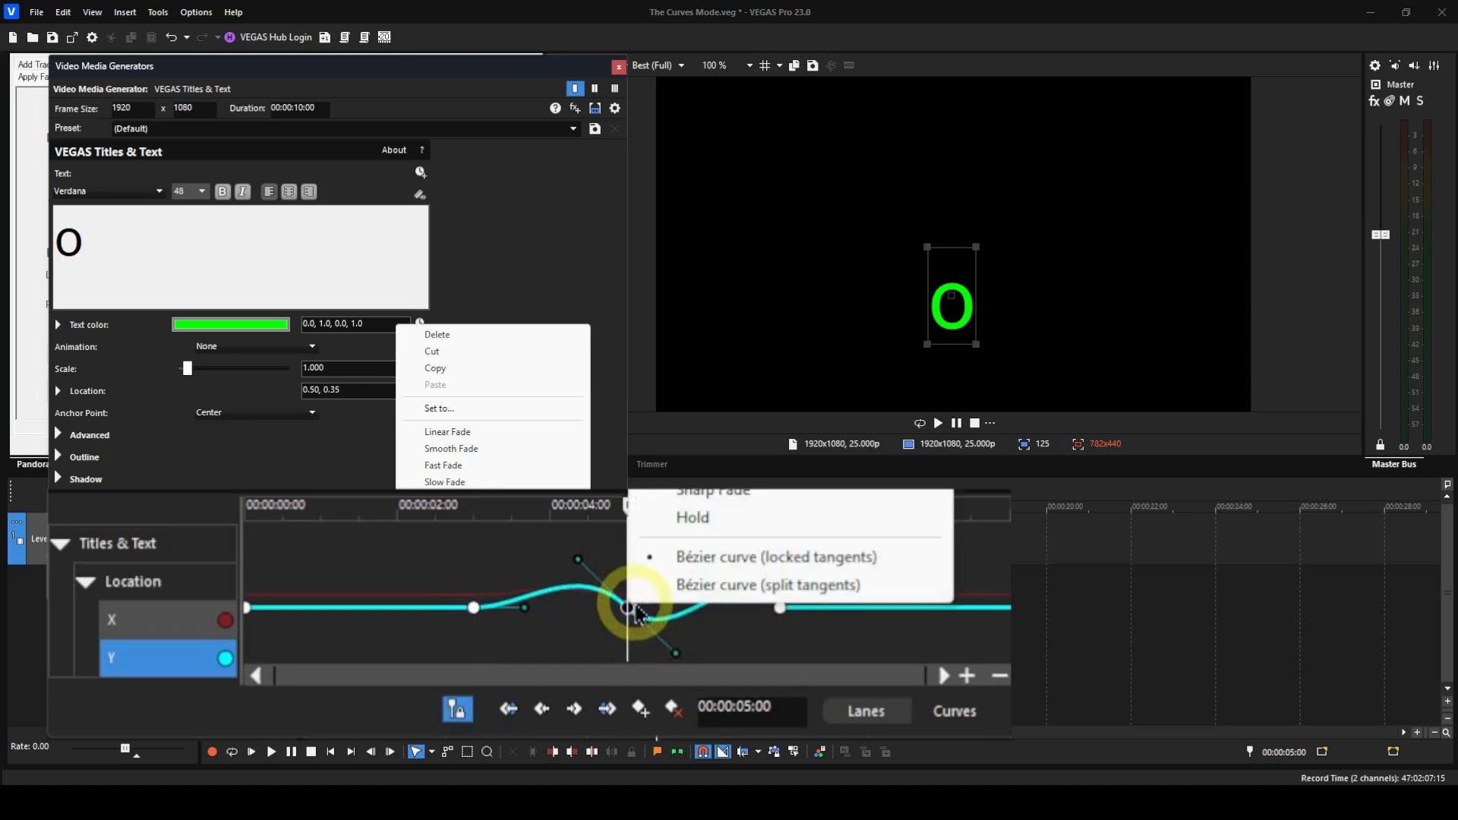
left_click(652, 583)
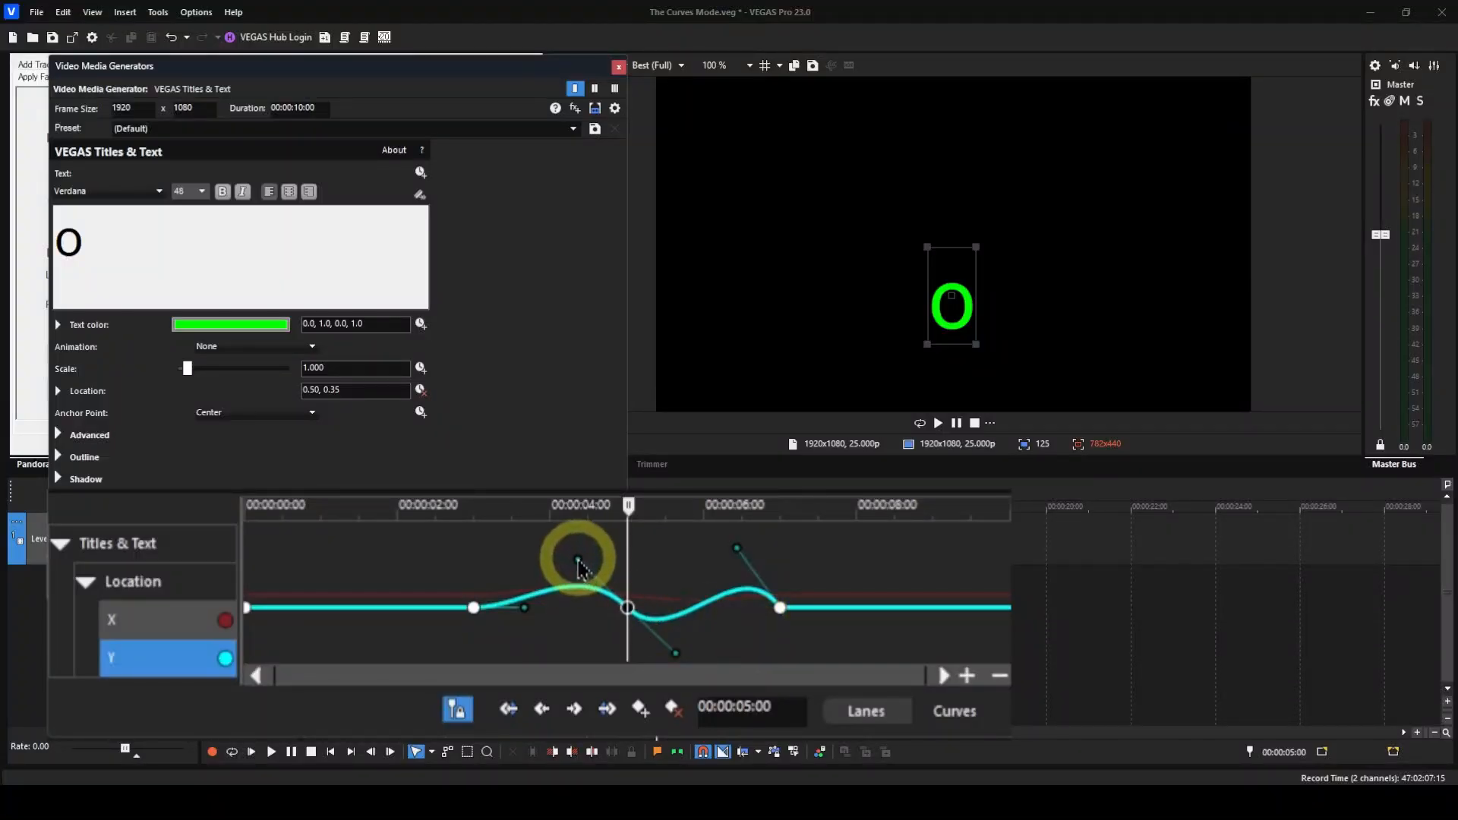
mouse_move(579, 559)
left_mouse_down()
mouse_move(663, 560)
mouse_move(581, 553)
mouse_move(550, 599)
mouse_move(557, 566)
mouse_move(588, 650)
mouse_move(575, 574)
left_mouse_up()
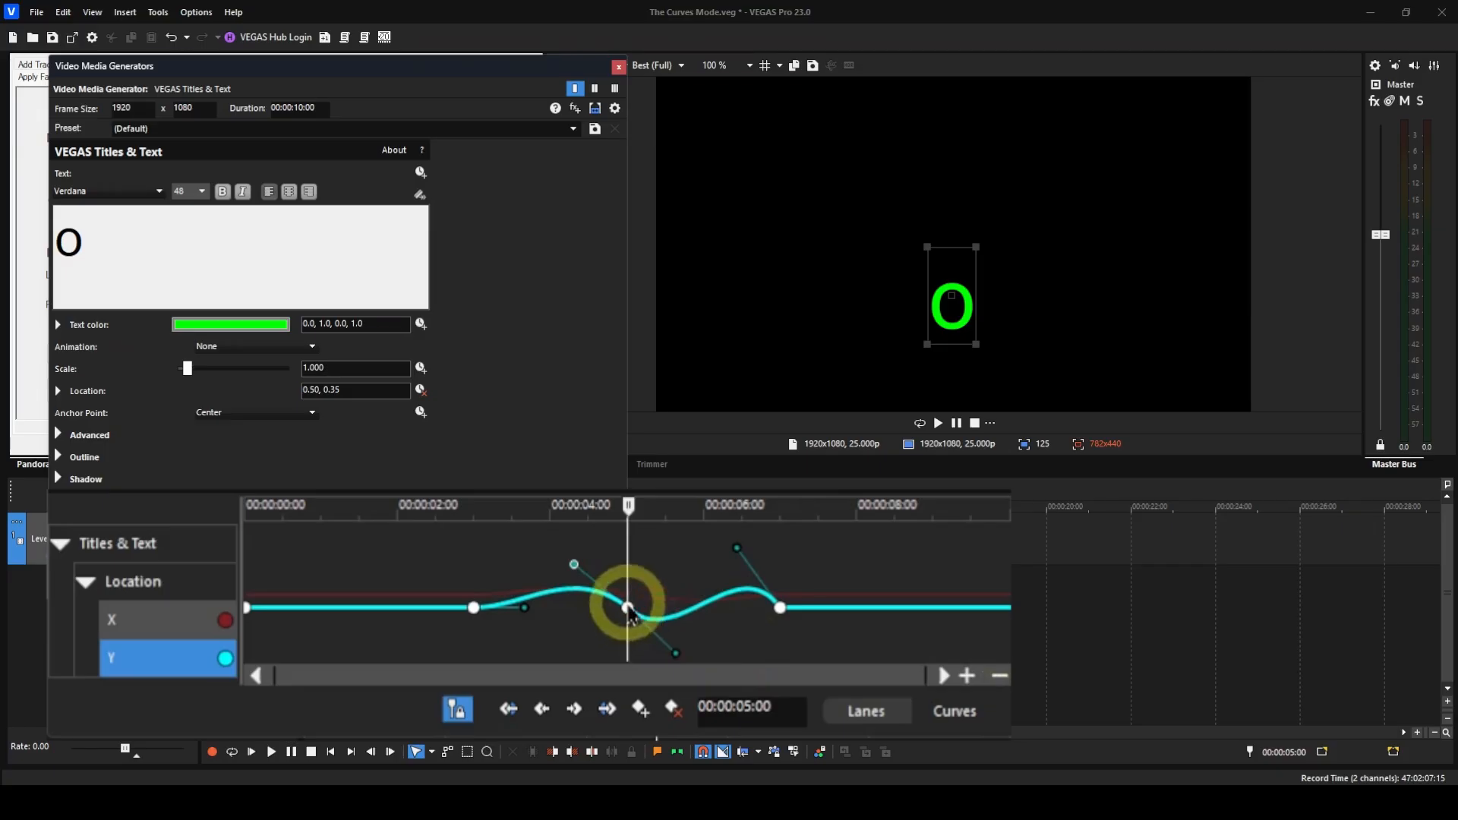
Return the 00:00:05:00 Location Y keyframe to Bézier curve (locked tangents) and pull its incoming handle upward to form a wave.
left_click(629, 610)
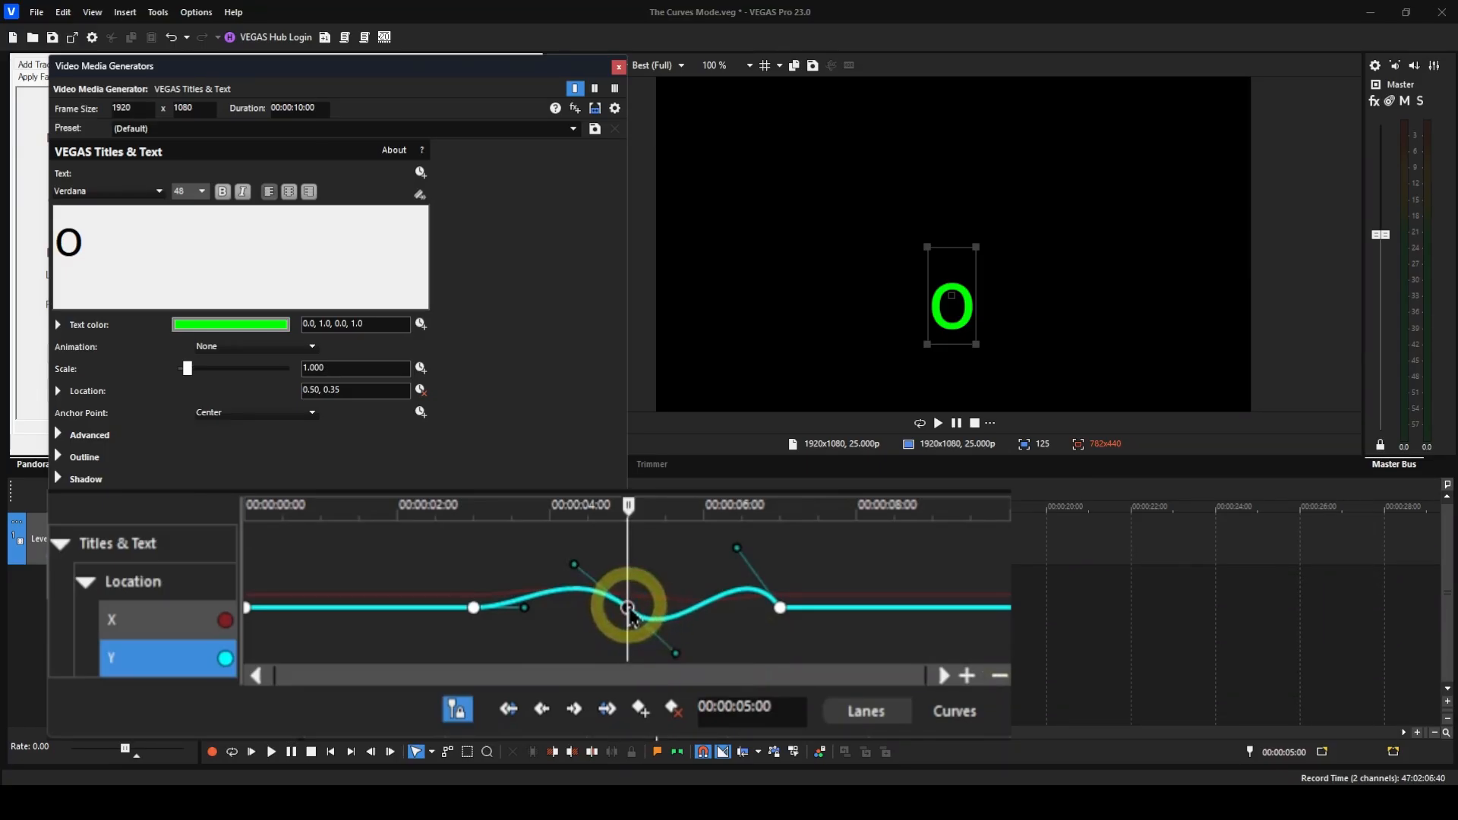
right_click(629, 610)
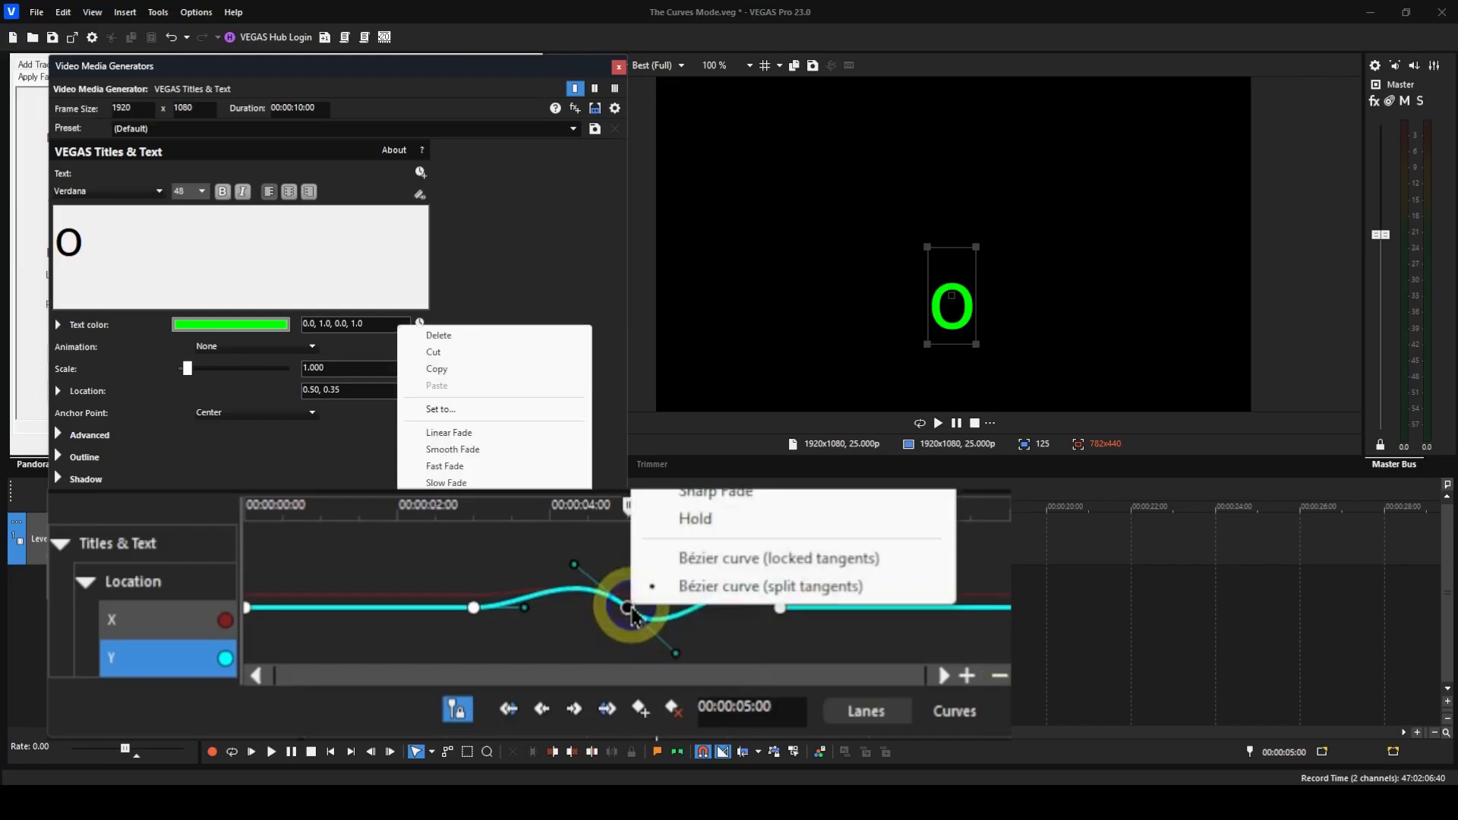
left_click(650, 562)
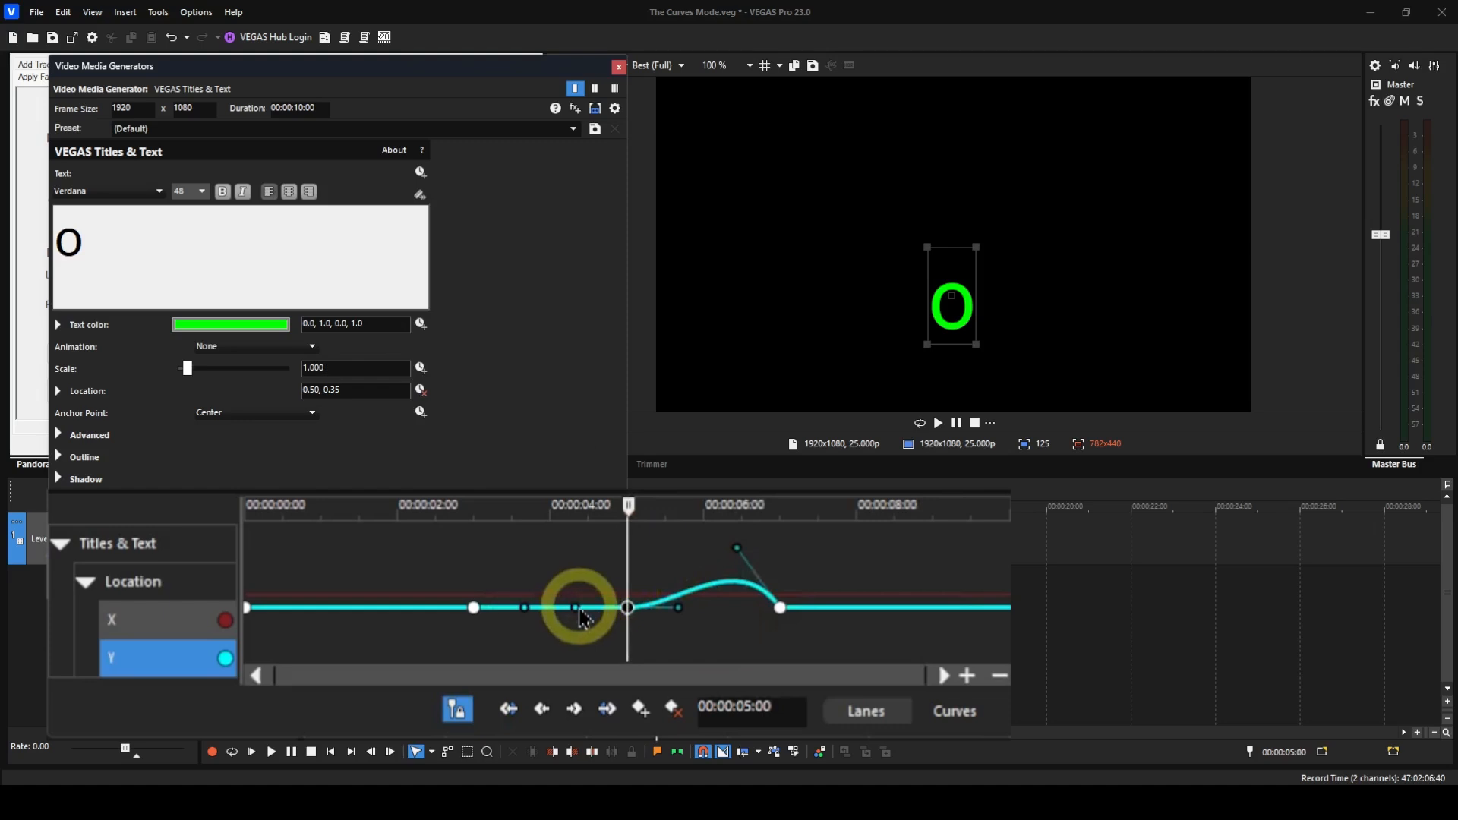
left_click_drag(583, 612, 580, 592)
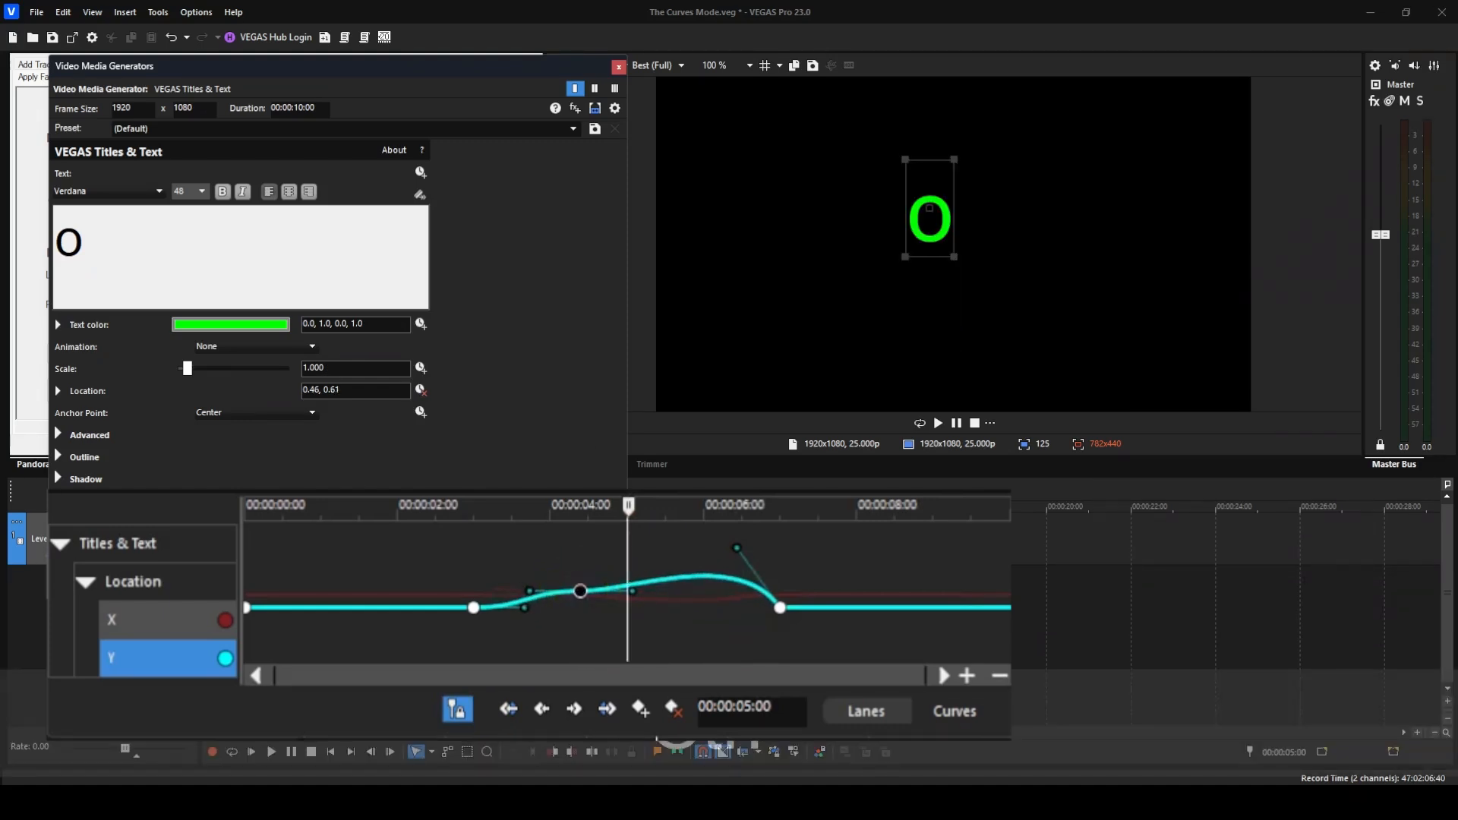
key("ctrl+z")
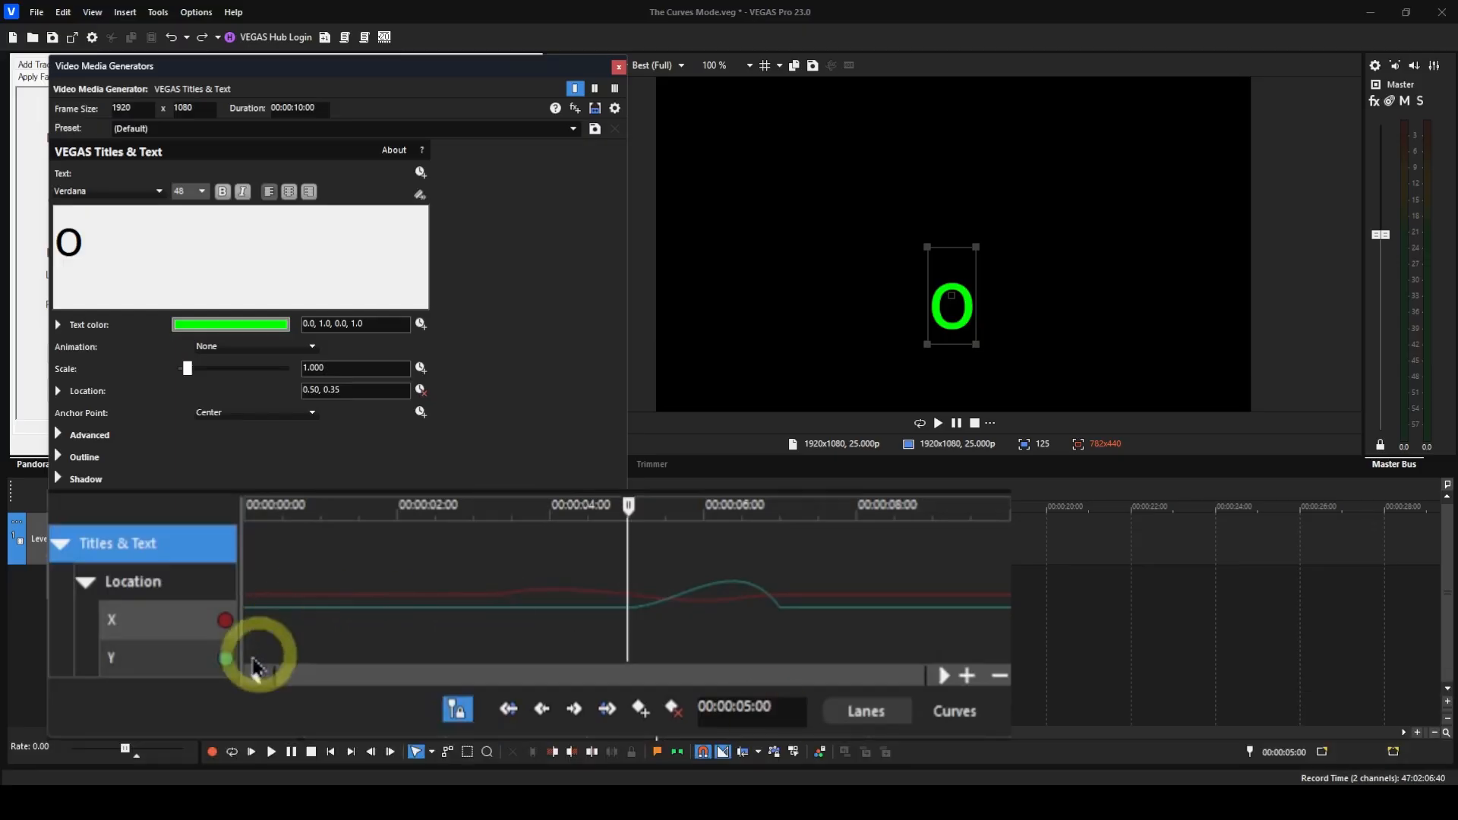
left_click(201, 661)
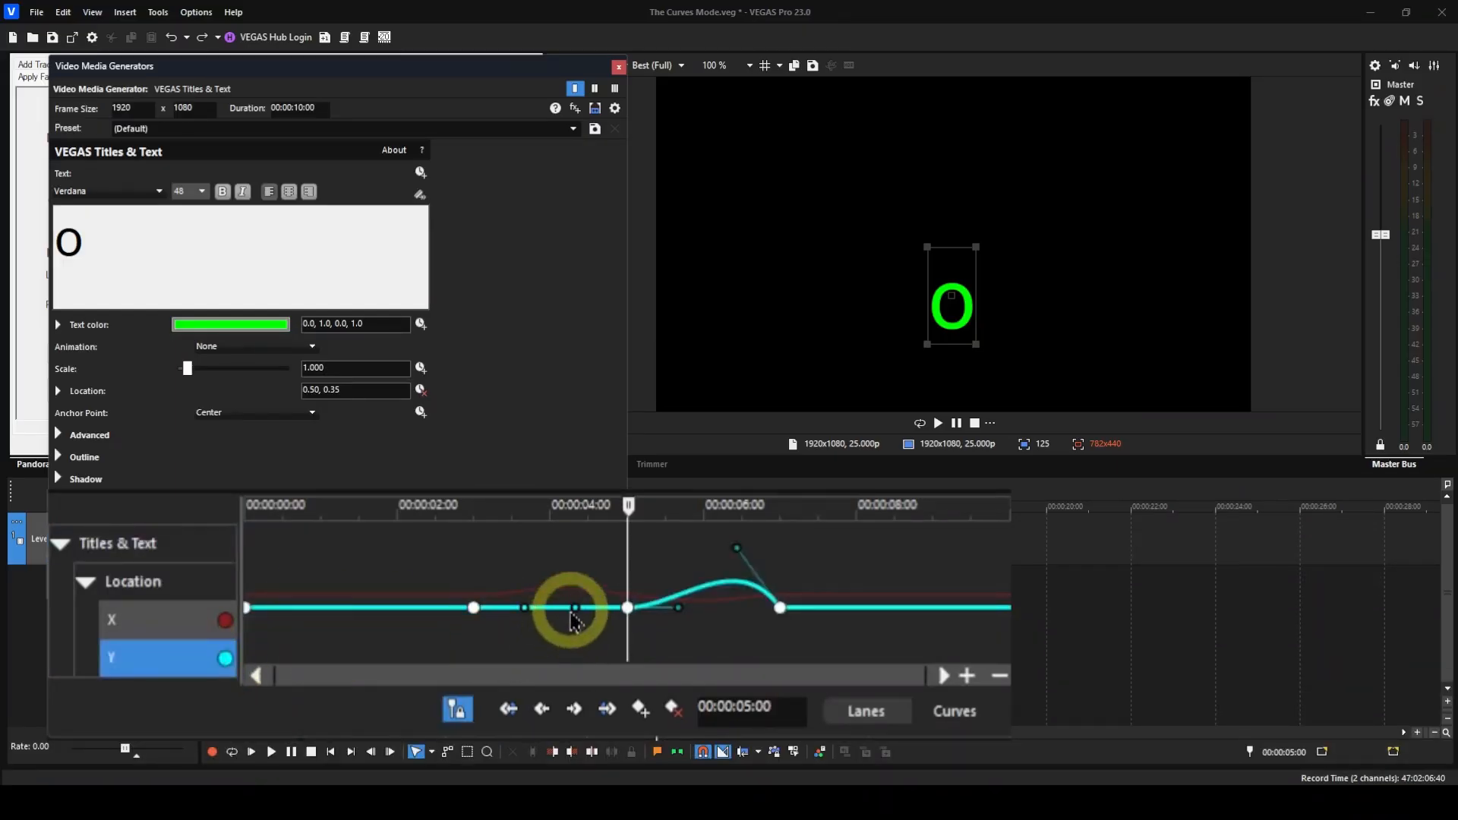
left_click_drag(576, 608, 562, 558)
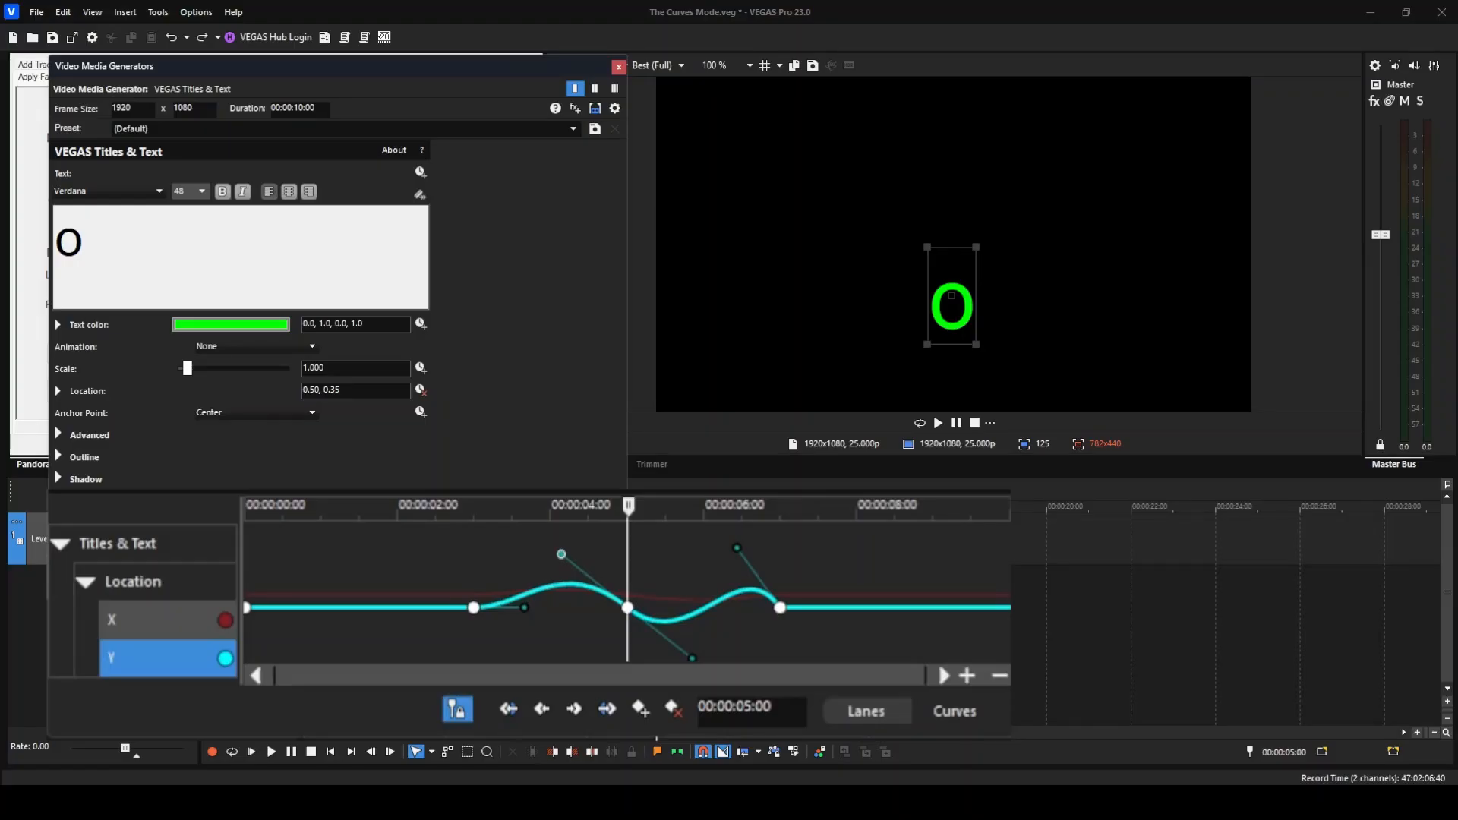
Preview the green O's curved motion from the start of the timeline and stop playback.
left_click(331, 752)
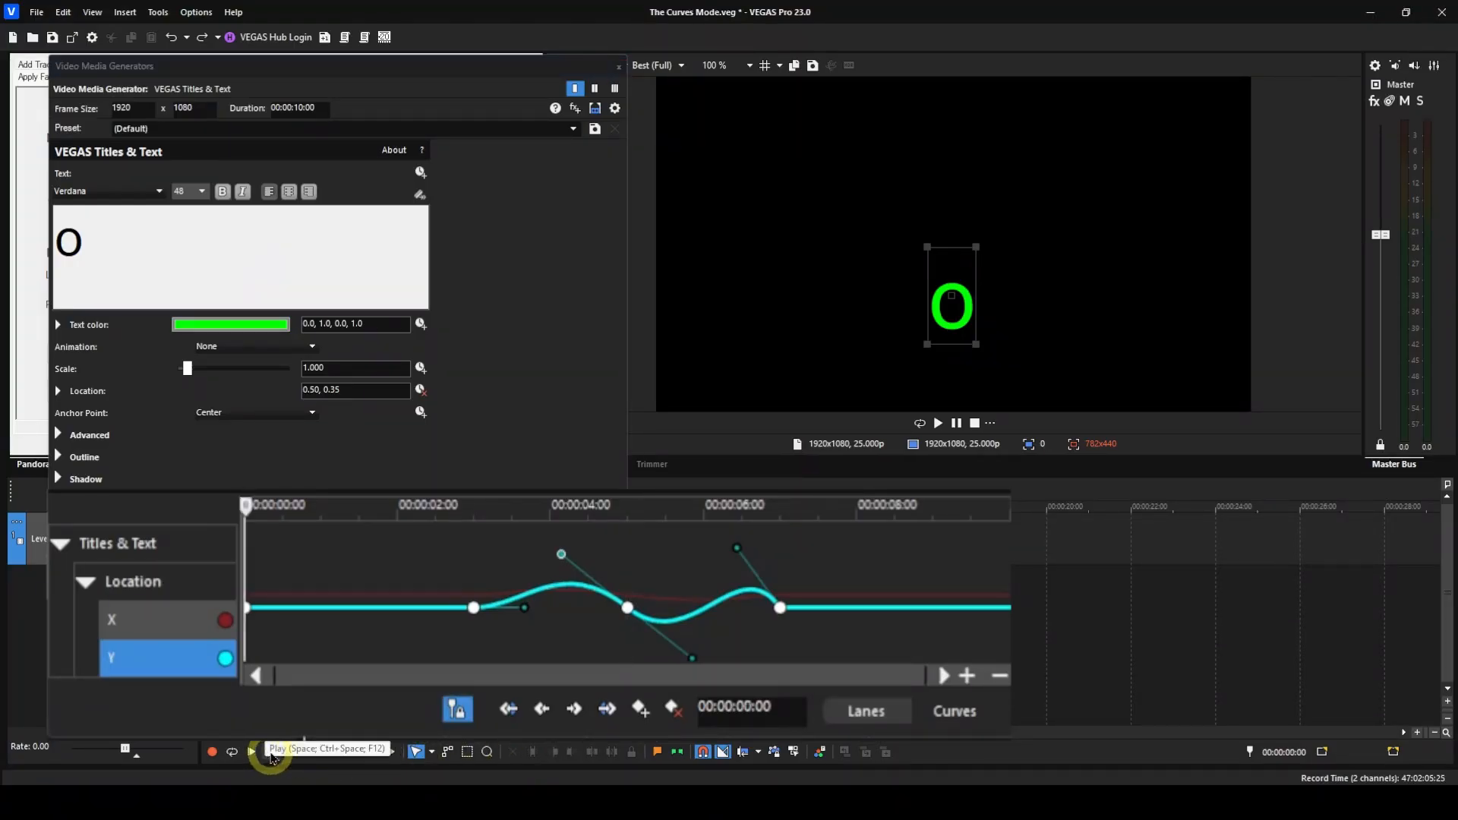
left_click(272, 752)
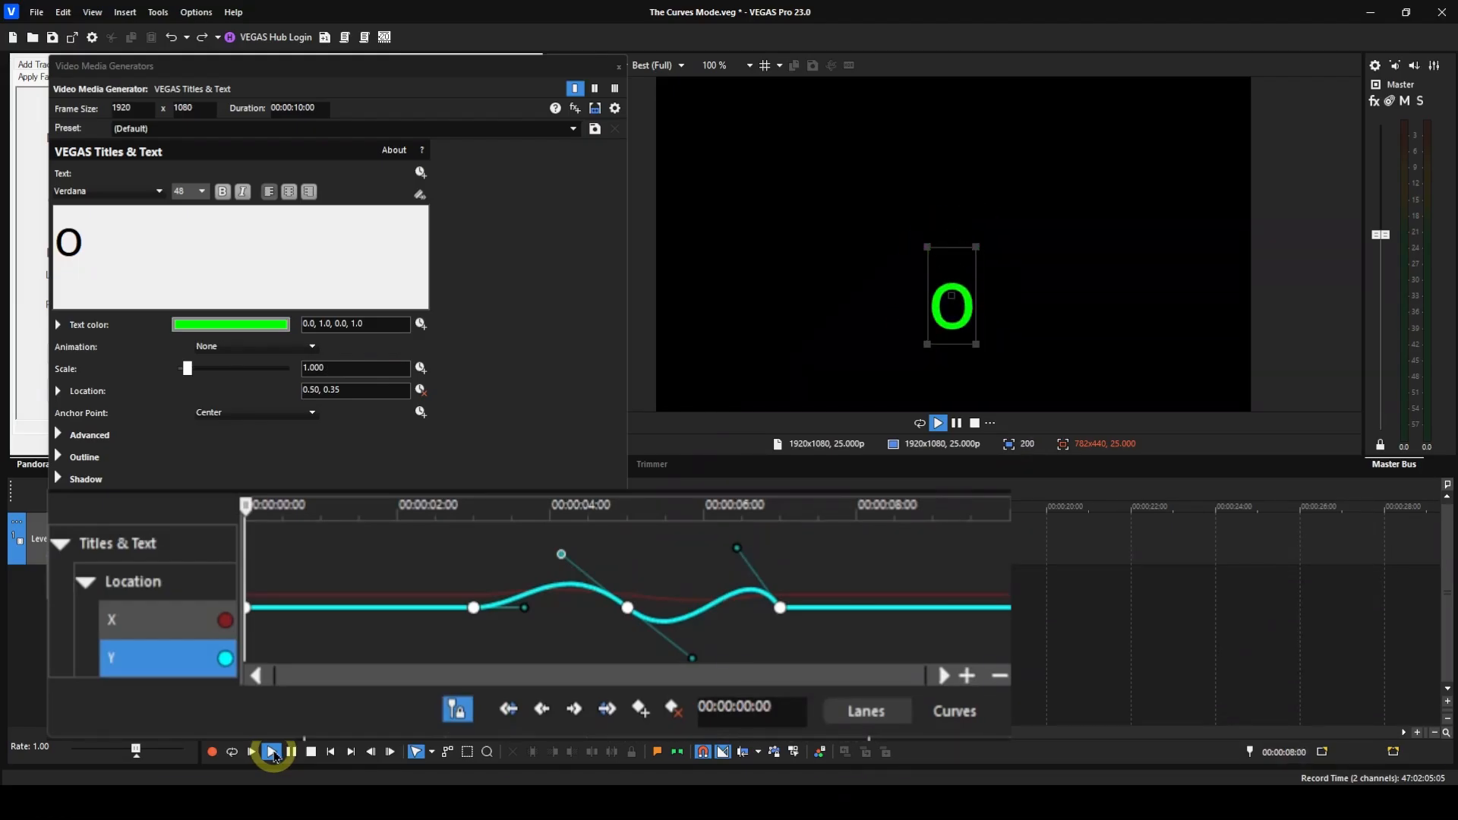
left_click(310, 754)
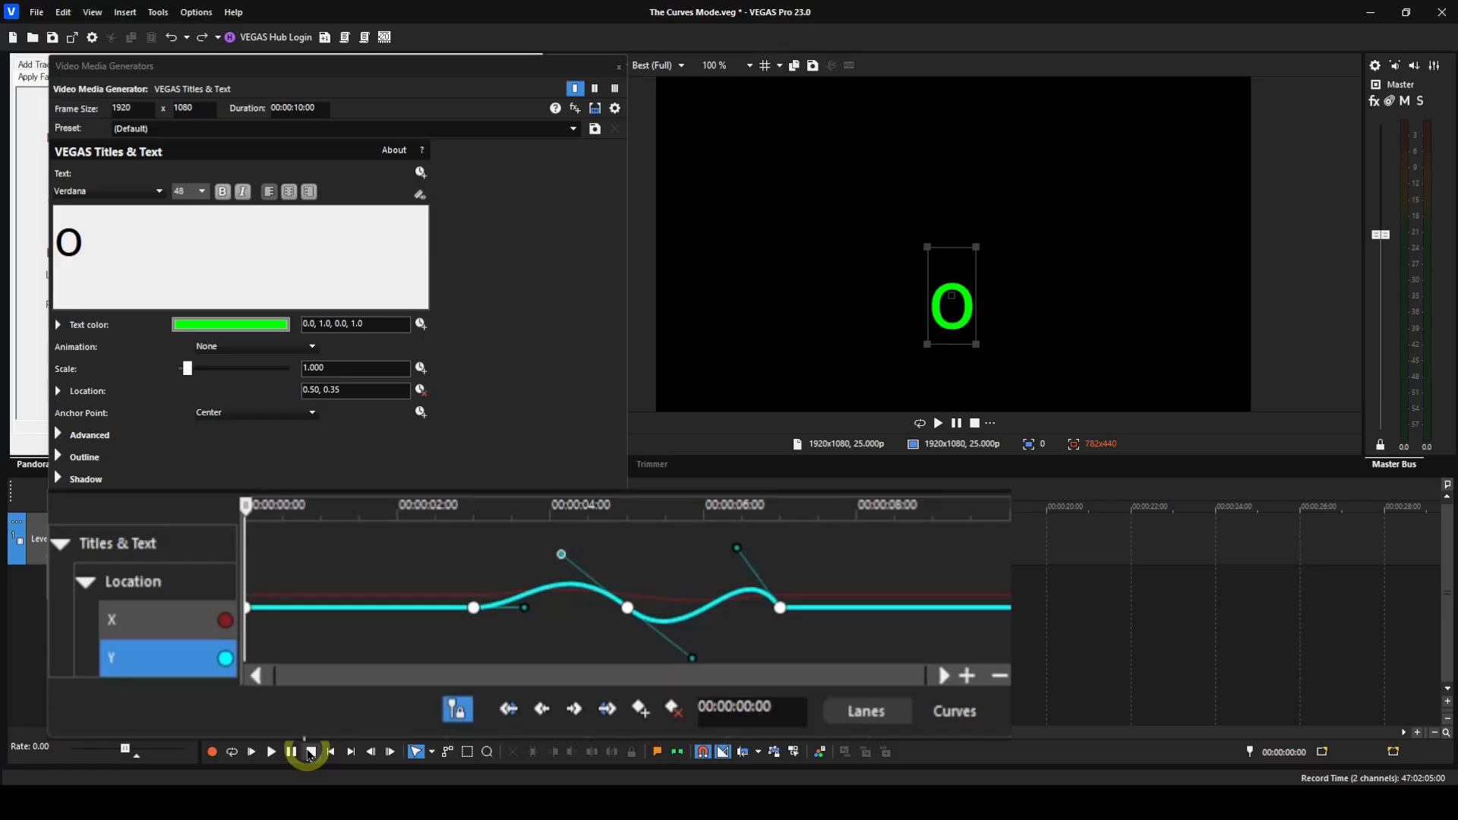
Display the Location X curve and move the playhead to 00:00:03:17, near its first tangent handles.
left_click(168, 623)
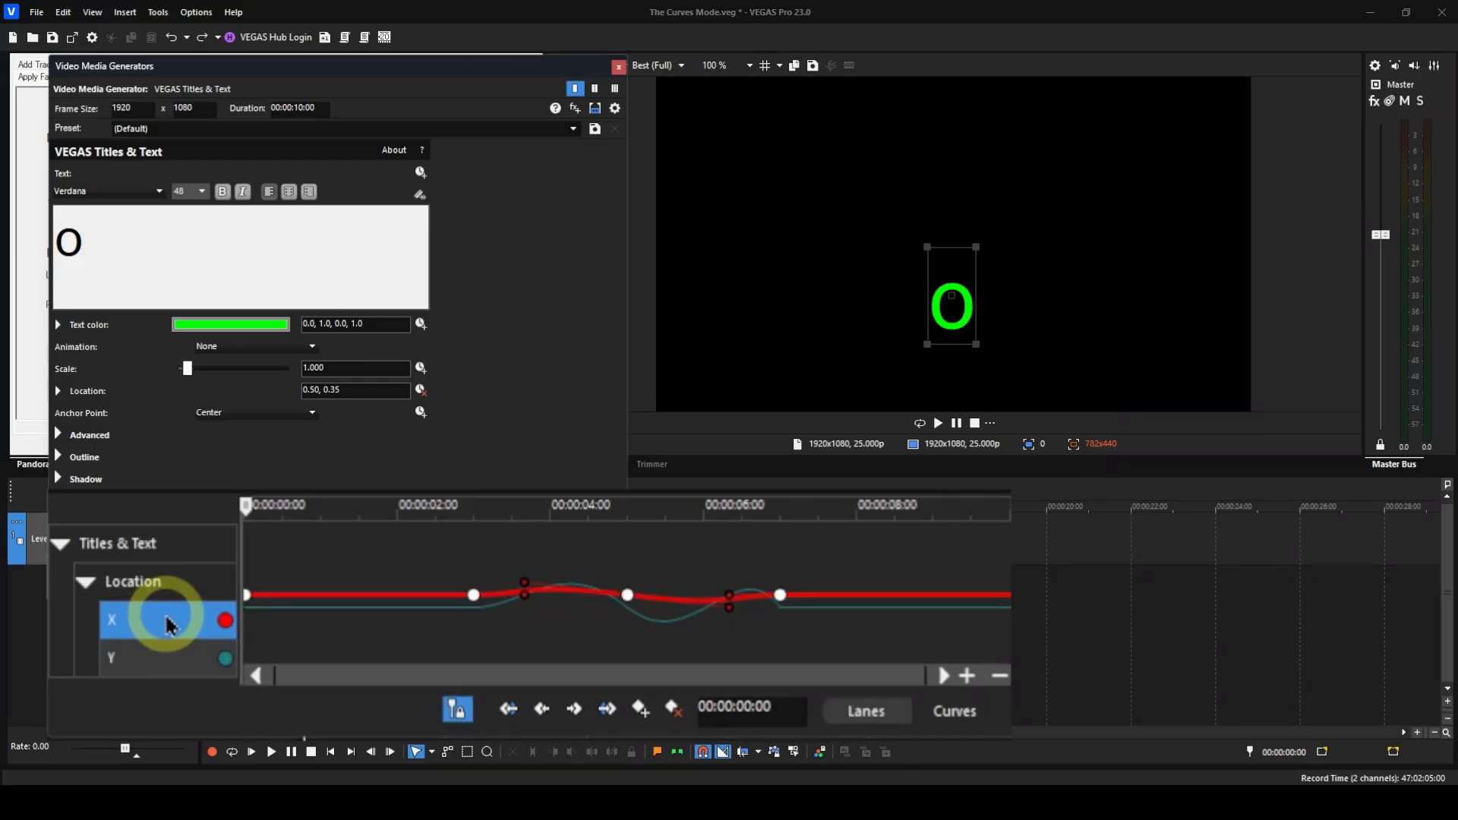
left_click(529, 562)
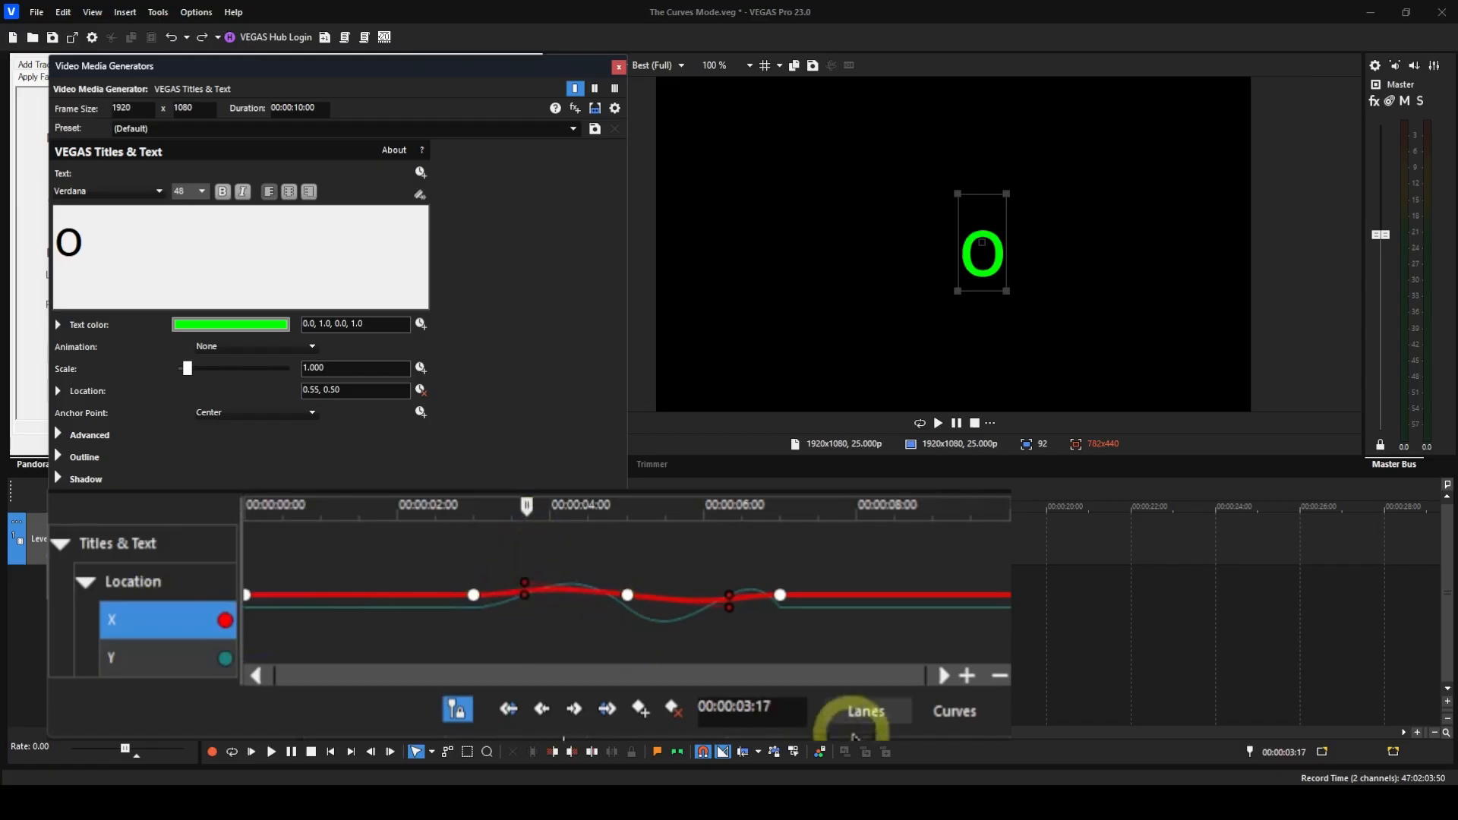
Separate the overlapping Location X tangent handles near 00:00:03:17 by pulling the 00:00:03:00 keyframe's outgoing handle downward.
left_click(966, 676)
left_click(964, 680)
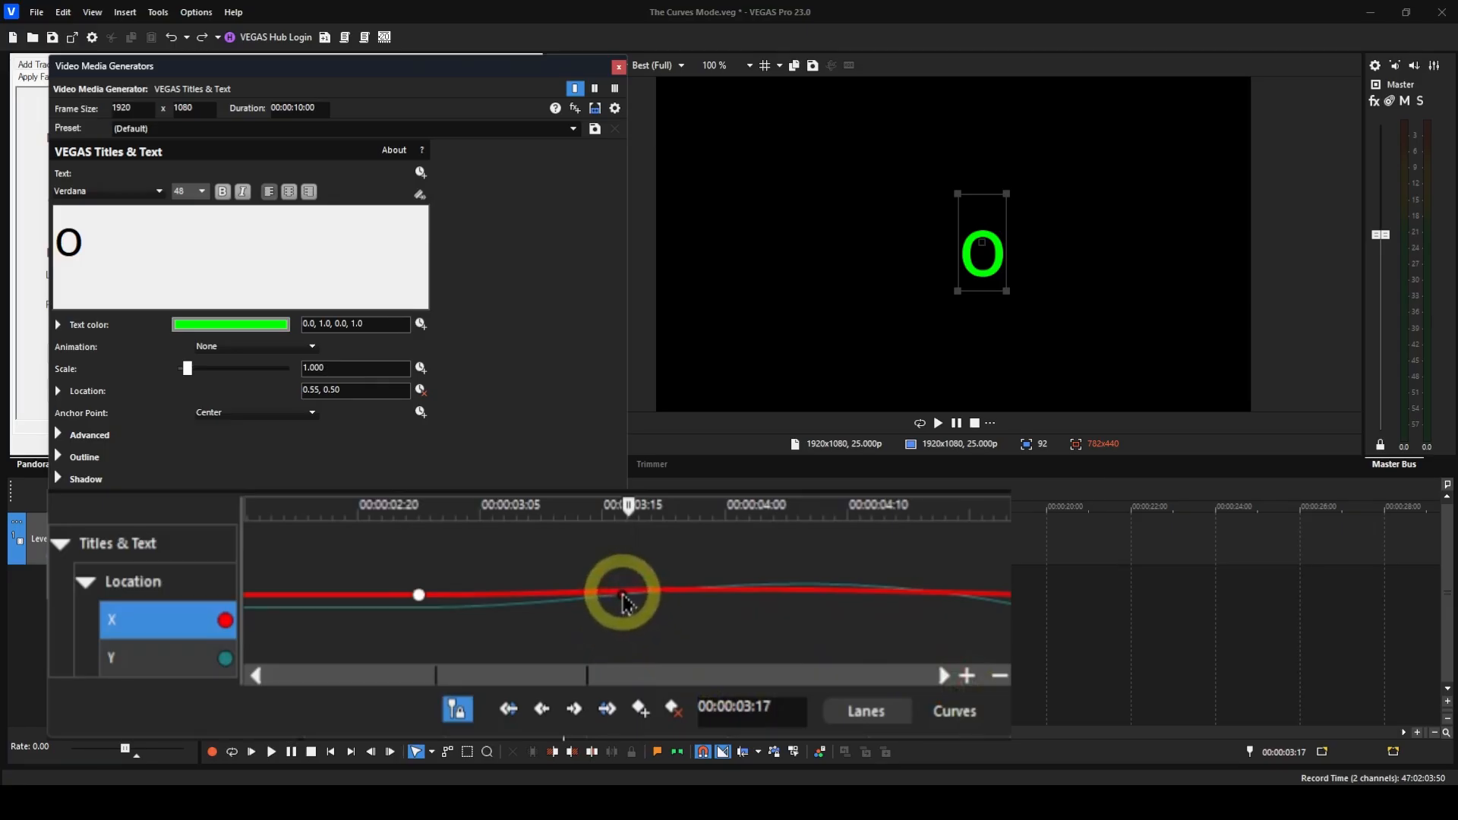
left_click_drag(626, 601, 736, 617)
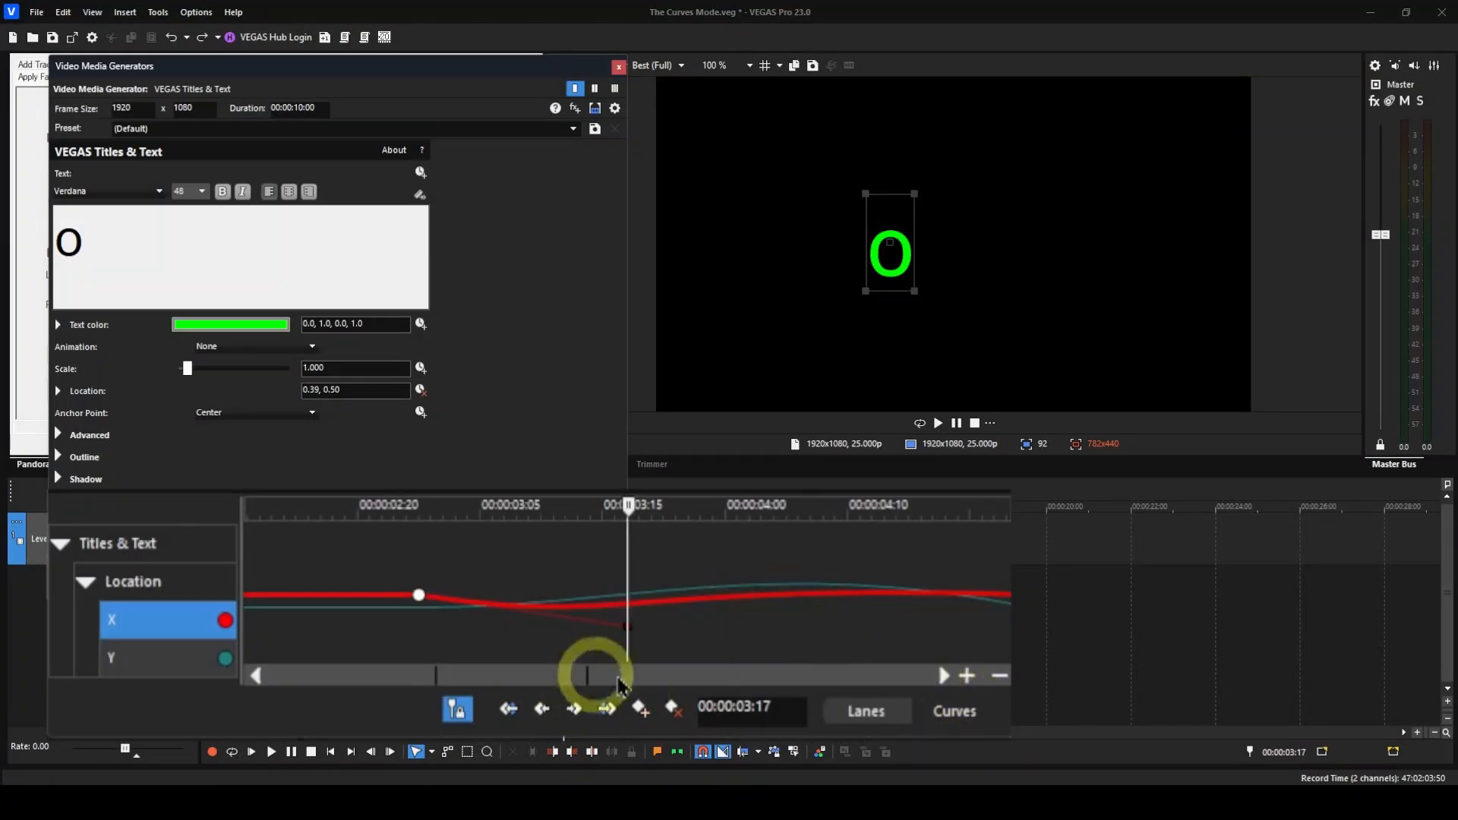
left_click(1001, 676)
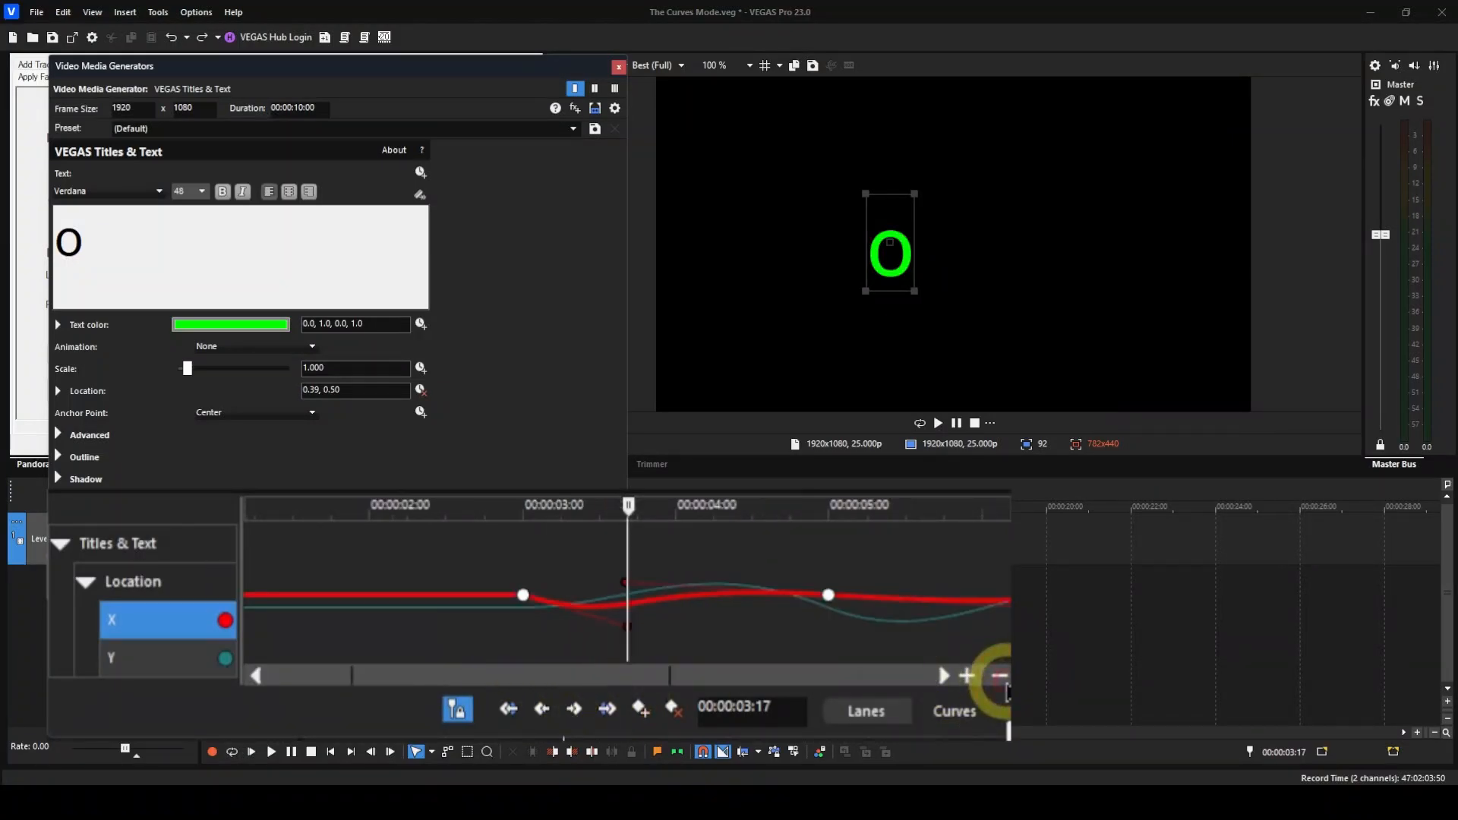
left_click(1001, 676)
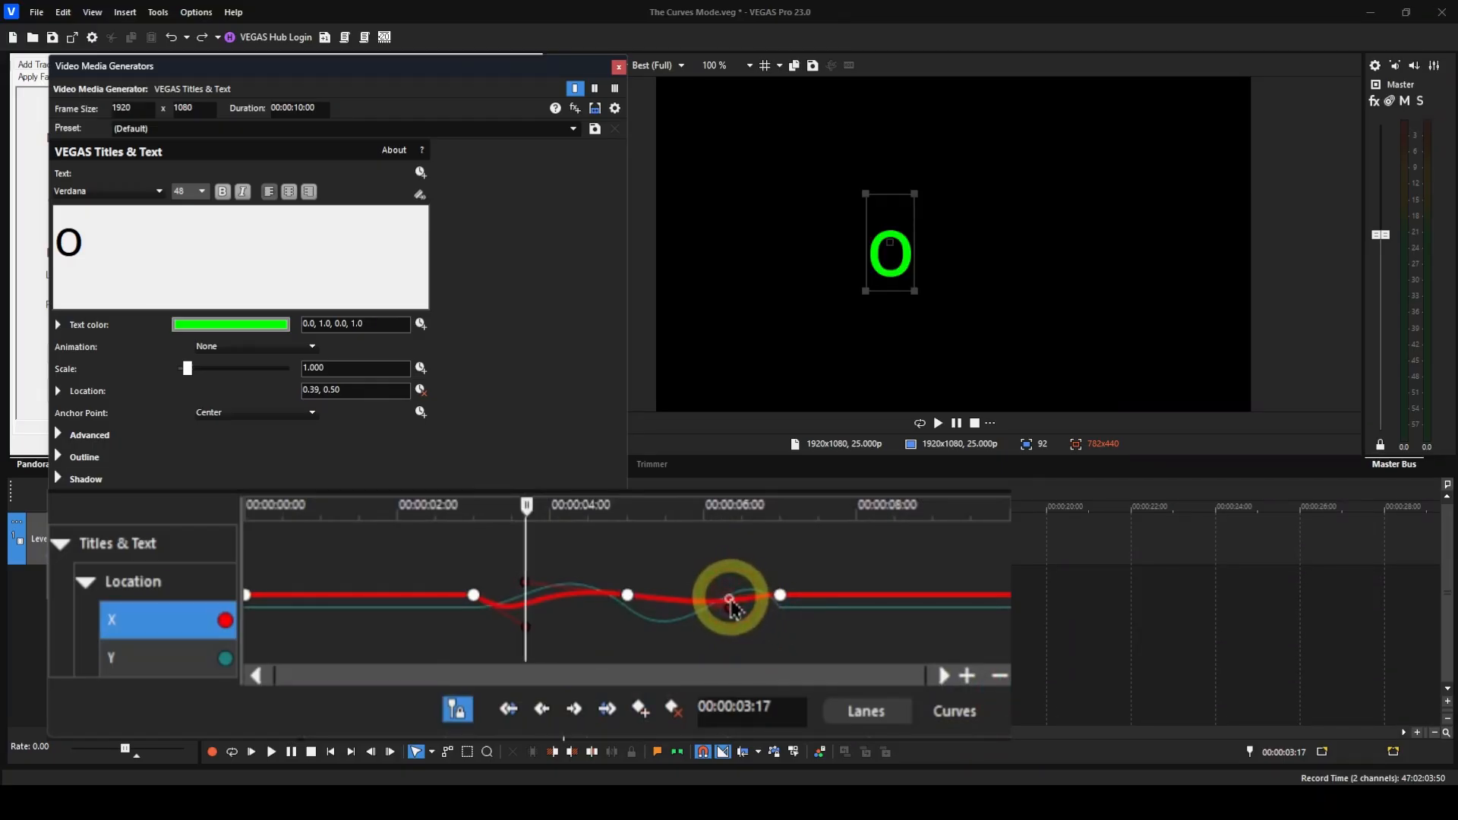
Separate and level the overlapping Location X handles near 00:00:06:09, and undo the accidental move of the 00:00:07:00 keyframe.
mouse_move(729, 599)
left_mouse_down()
mouse_move(709, 589)
mouse_move(755, 602)
mouse_move(736, 608)
left_mouse_up()
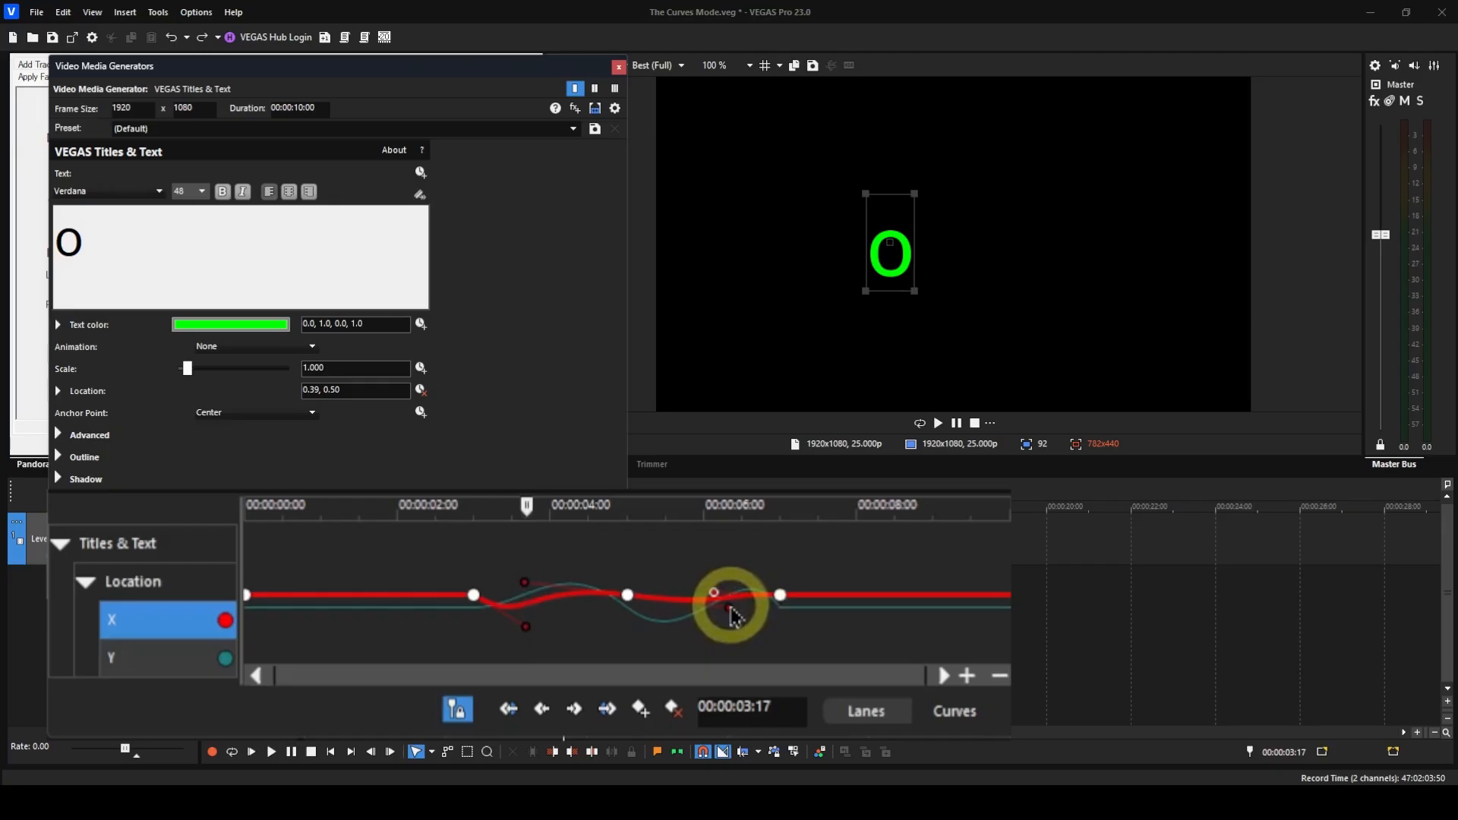
mouse_move(714, 593)
left_mouse_down()
mouse_move(735, 599)
mouse_move(719, 596)
left_mouse_up()
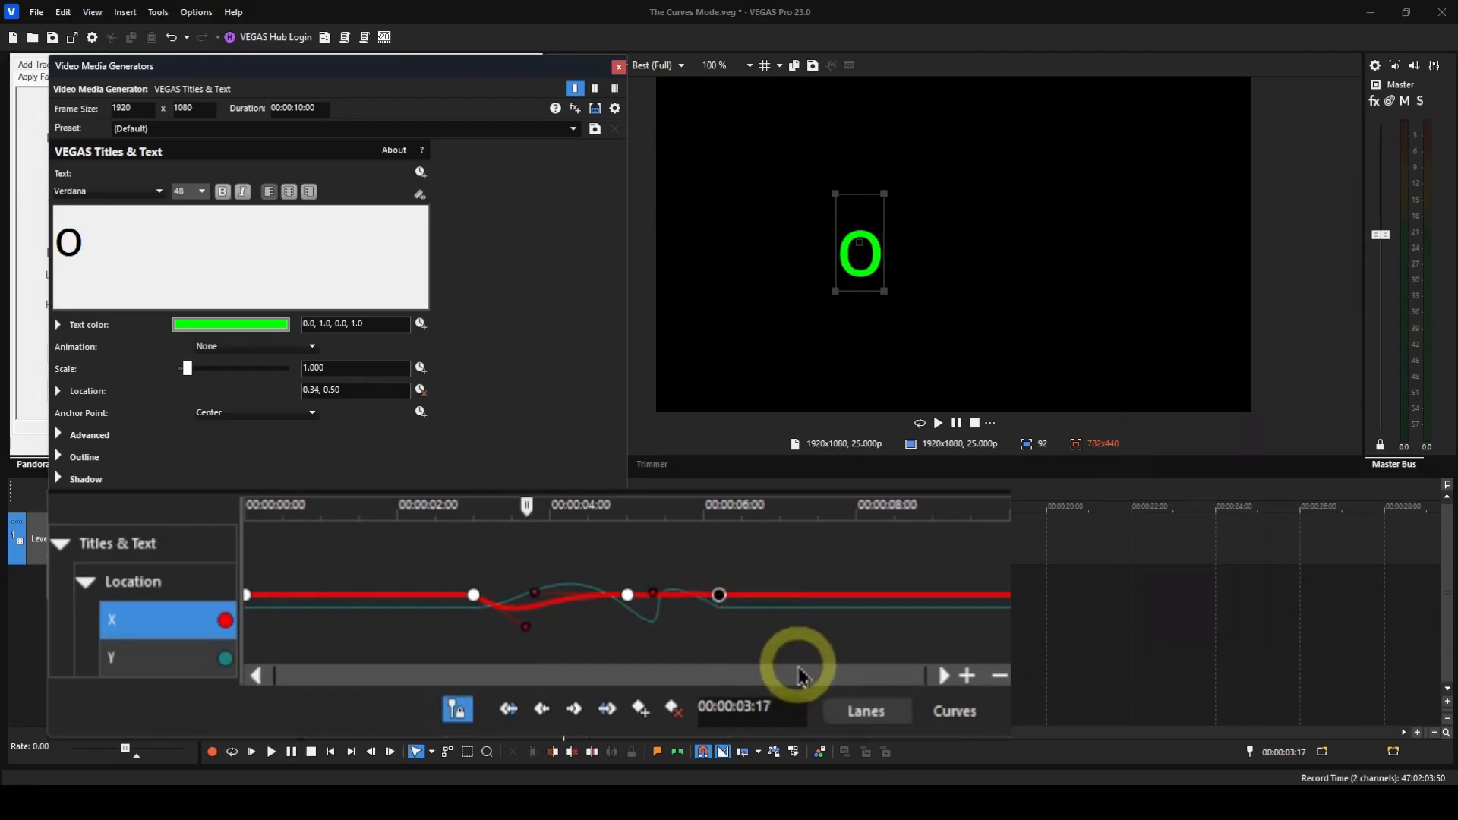
key("ctrl+z")
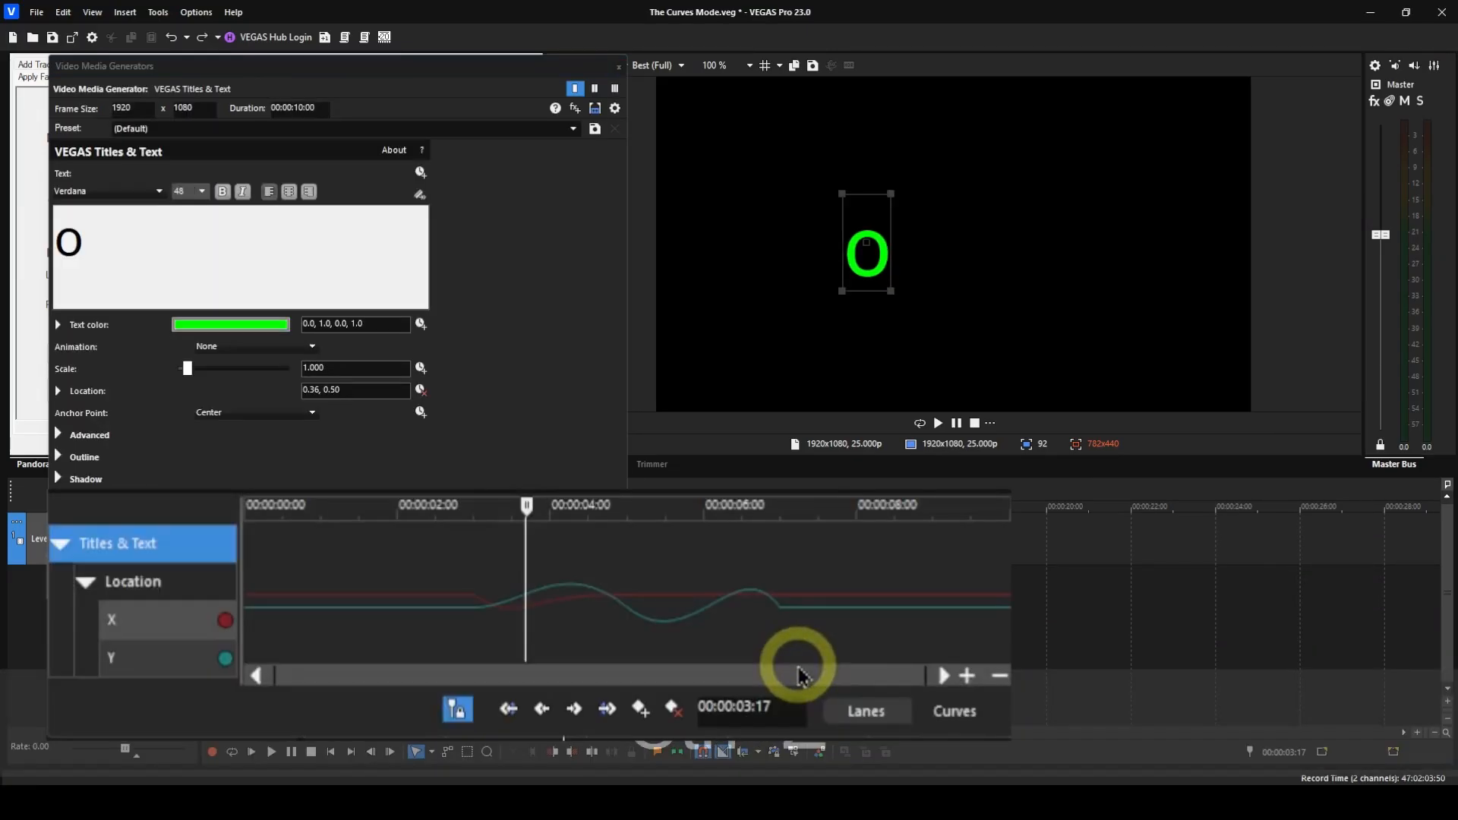
left_click(169, 628)
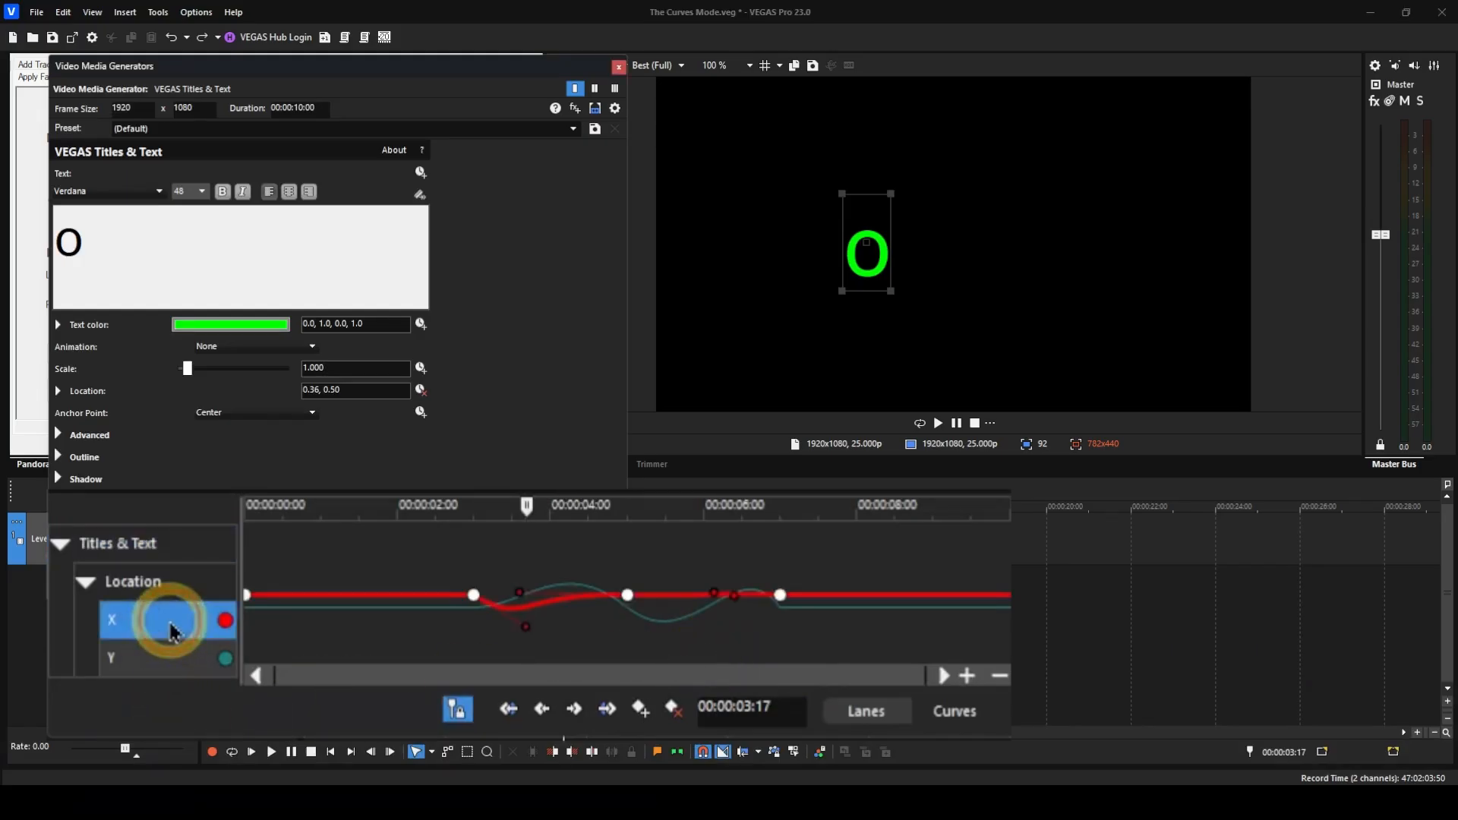
Place the playhead at 00:00:06:09 and nudge the 00:00:07:00 Location X keyframe's incoming handle level with the line.
left_click(728, 562)
left_click(949, 706)
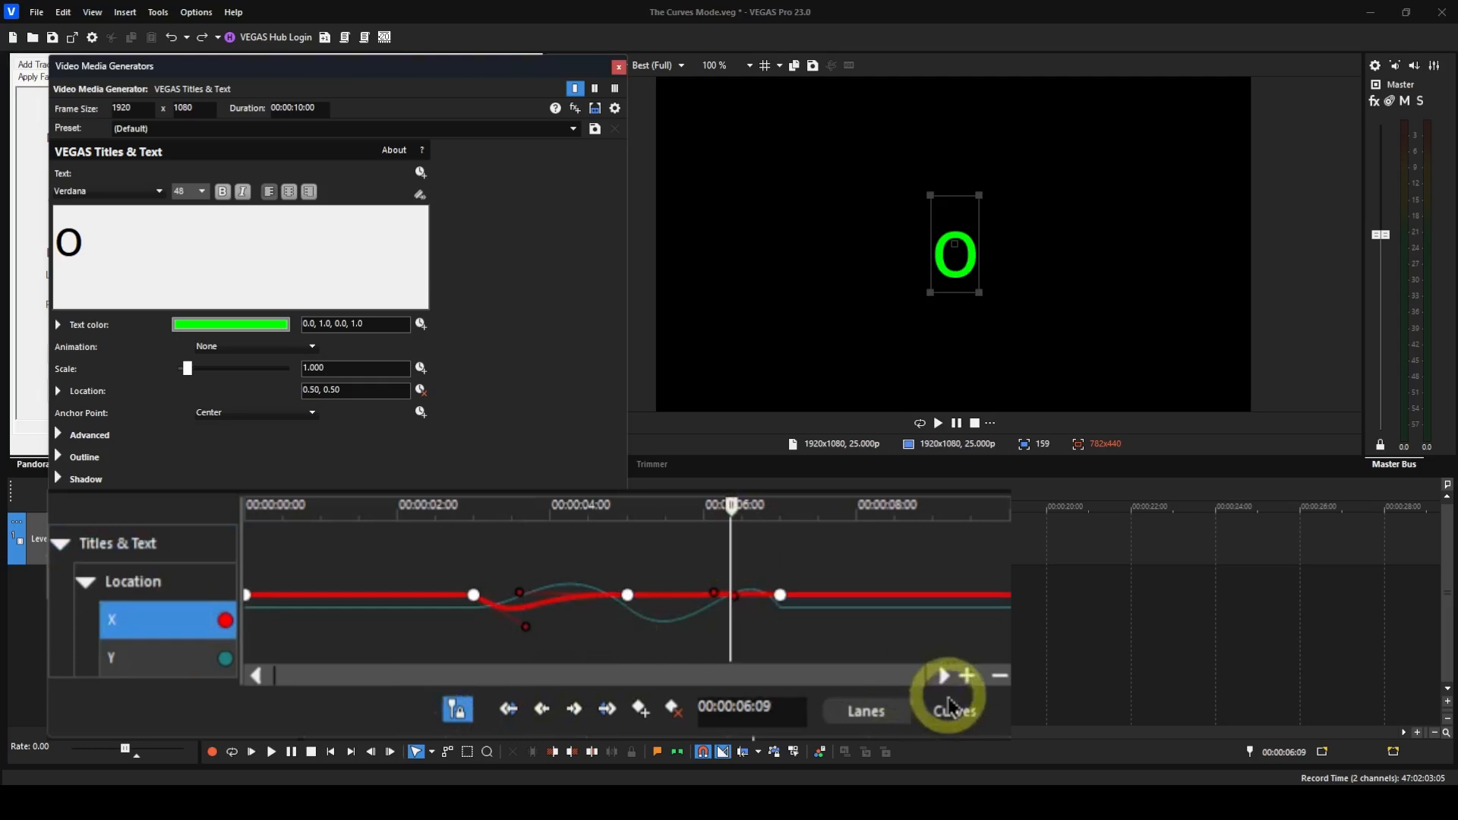
left_click(967, 678)
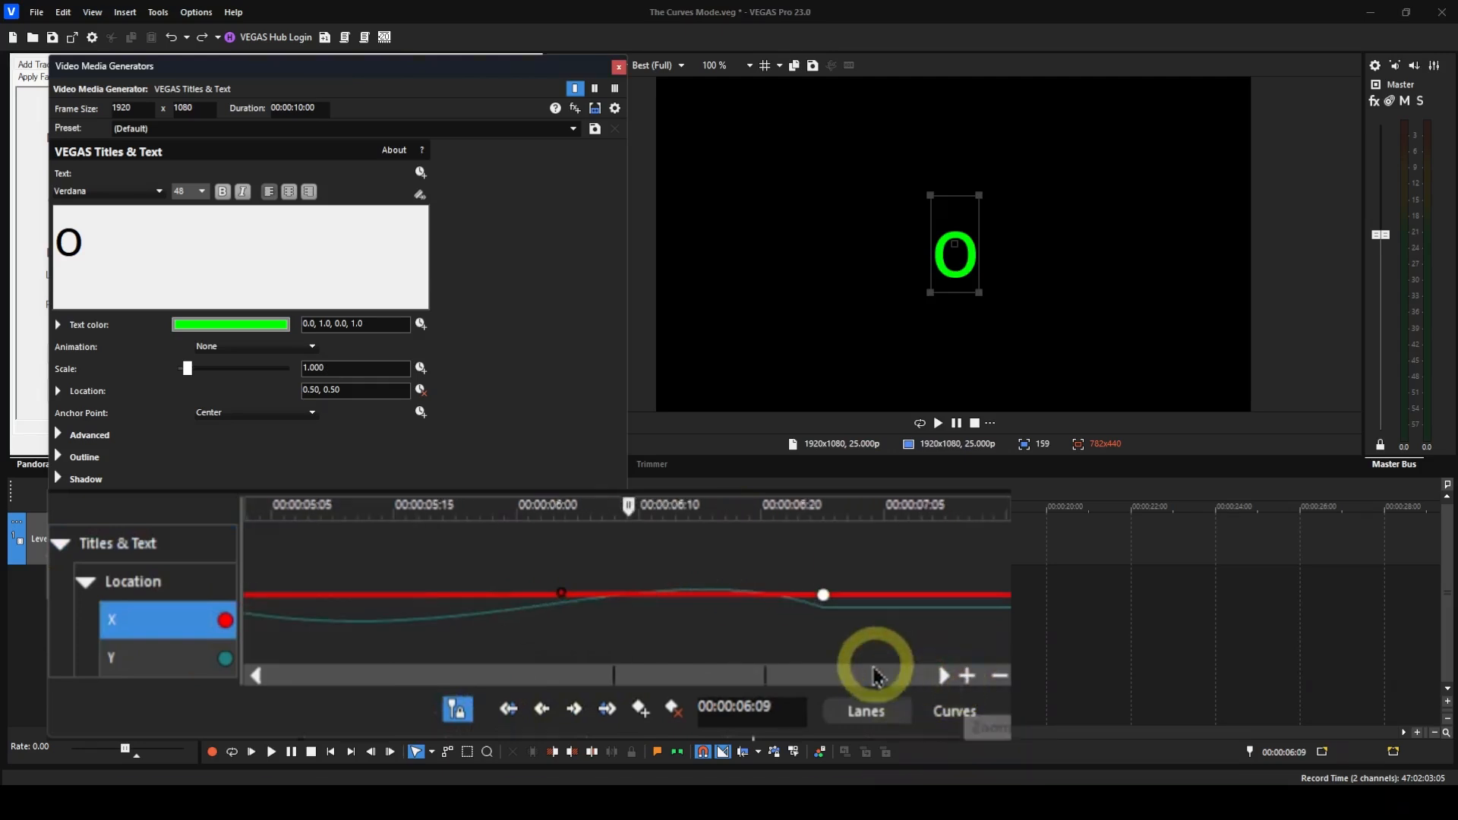
left_click(999, 677)
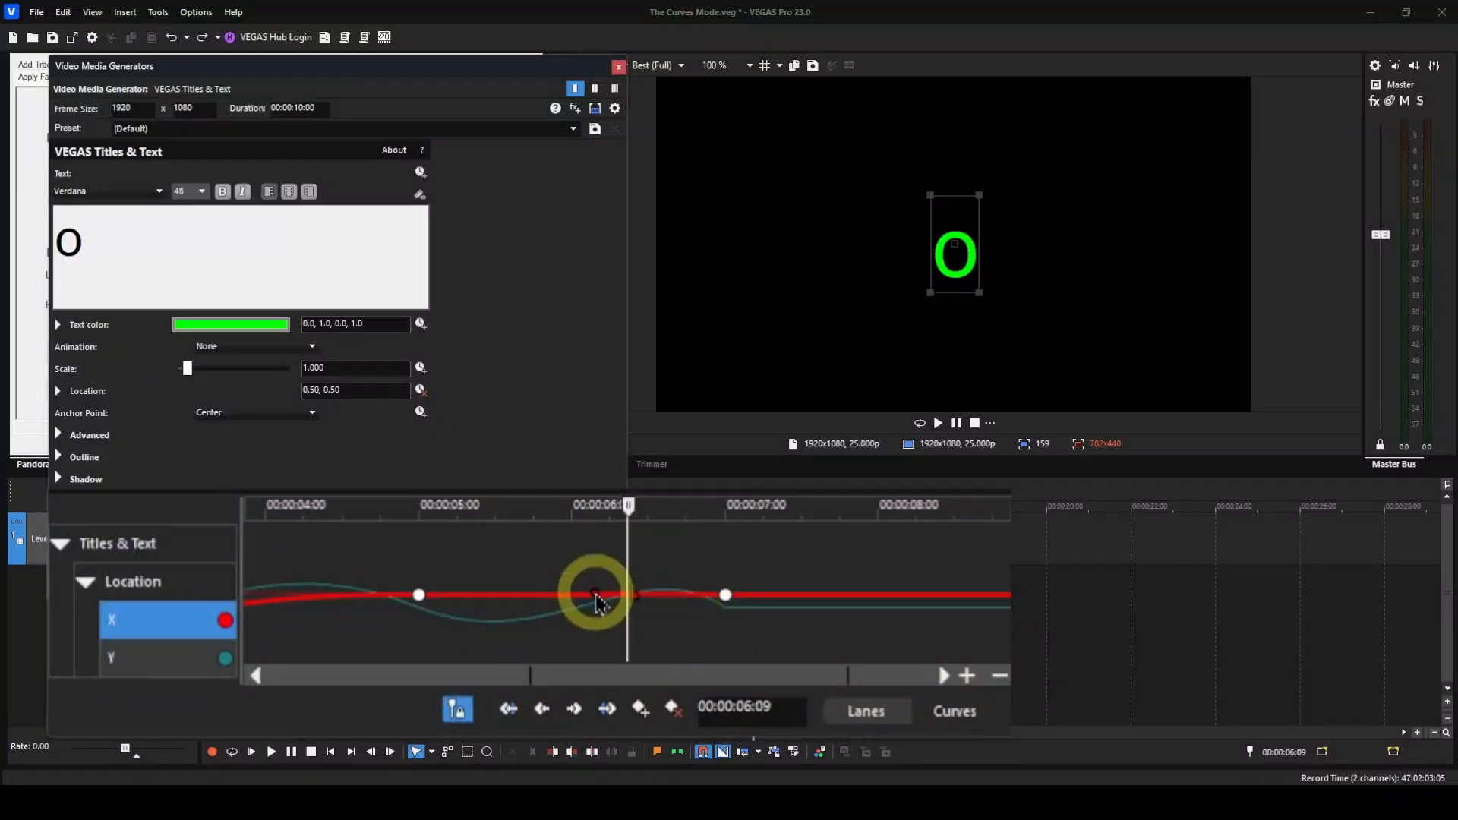
left_click_drag(594, 597, 589, 604)
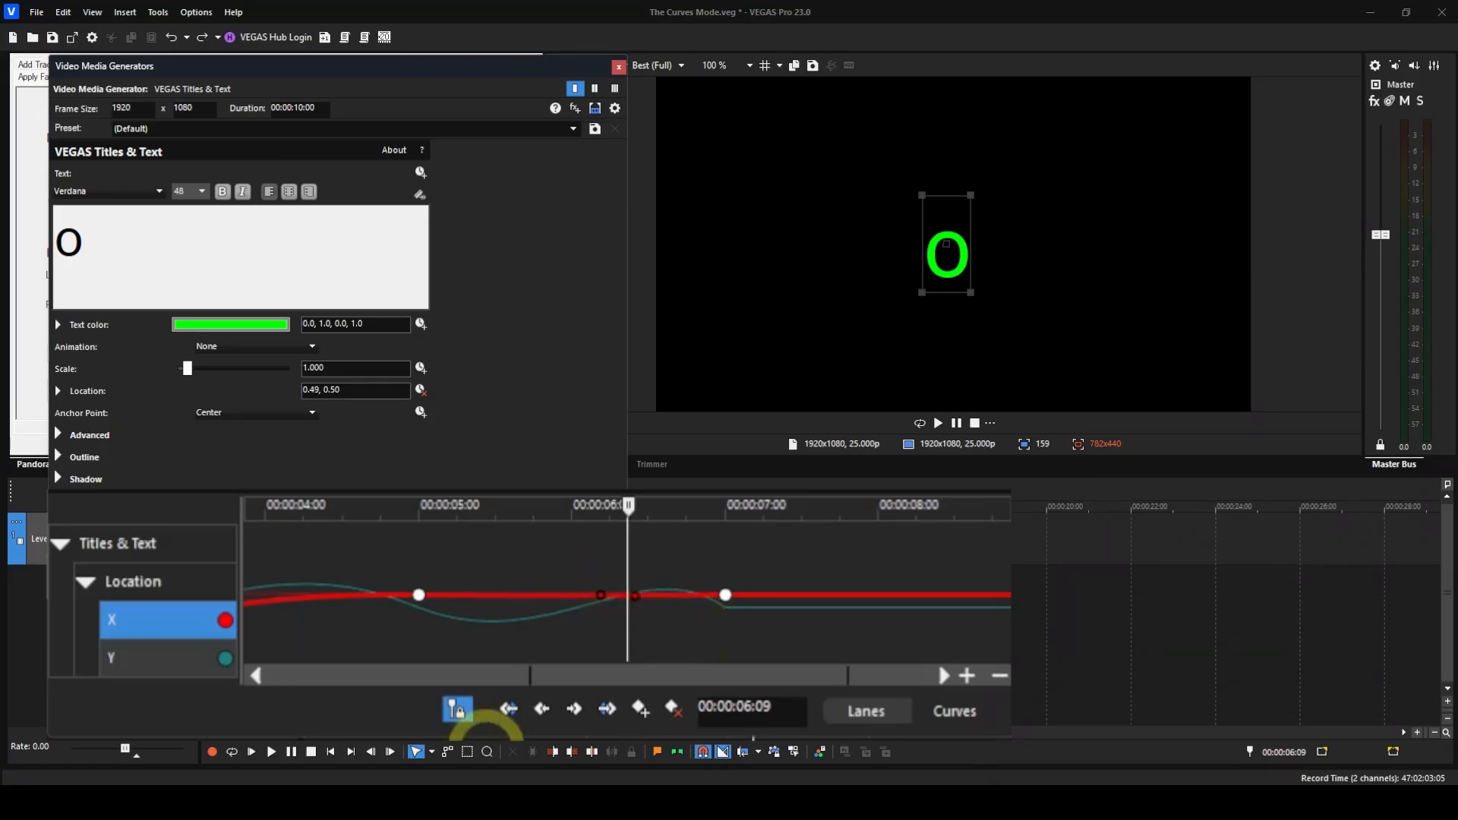
Flatten Location X between 00:00:03:00 and 00:00:05:00 by shortening the second keyframe's incoming handle and raising the first's outgoing handle onto the line.
left_click_drag(571, 675, 408, 678)
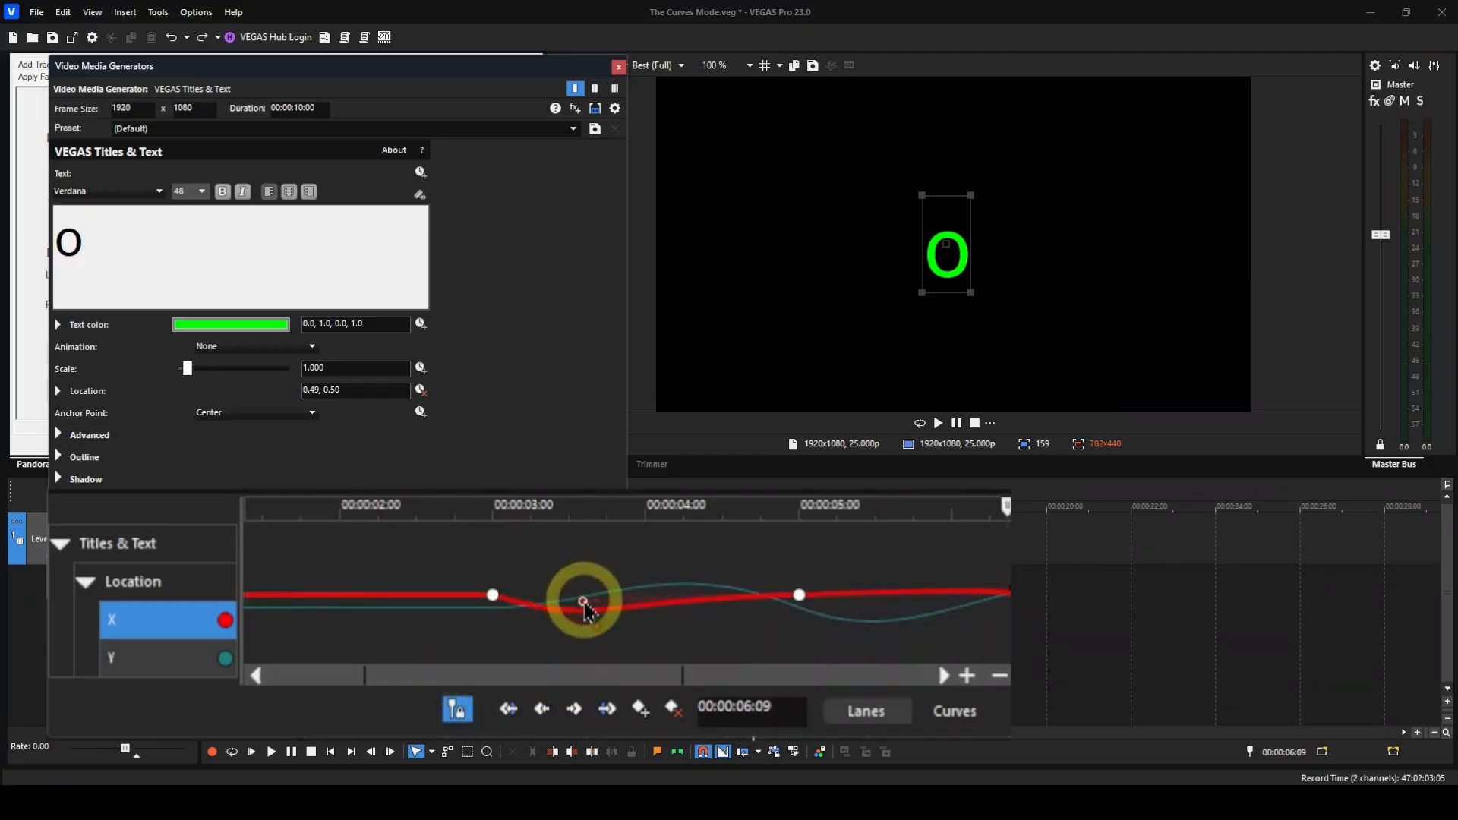
left_click_drag(590, 588, 745, 595)
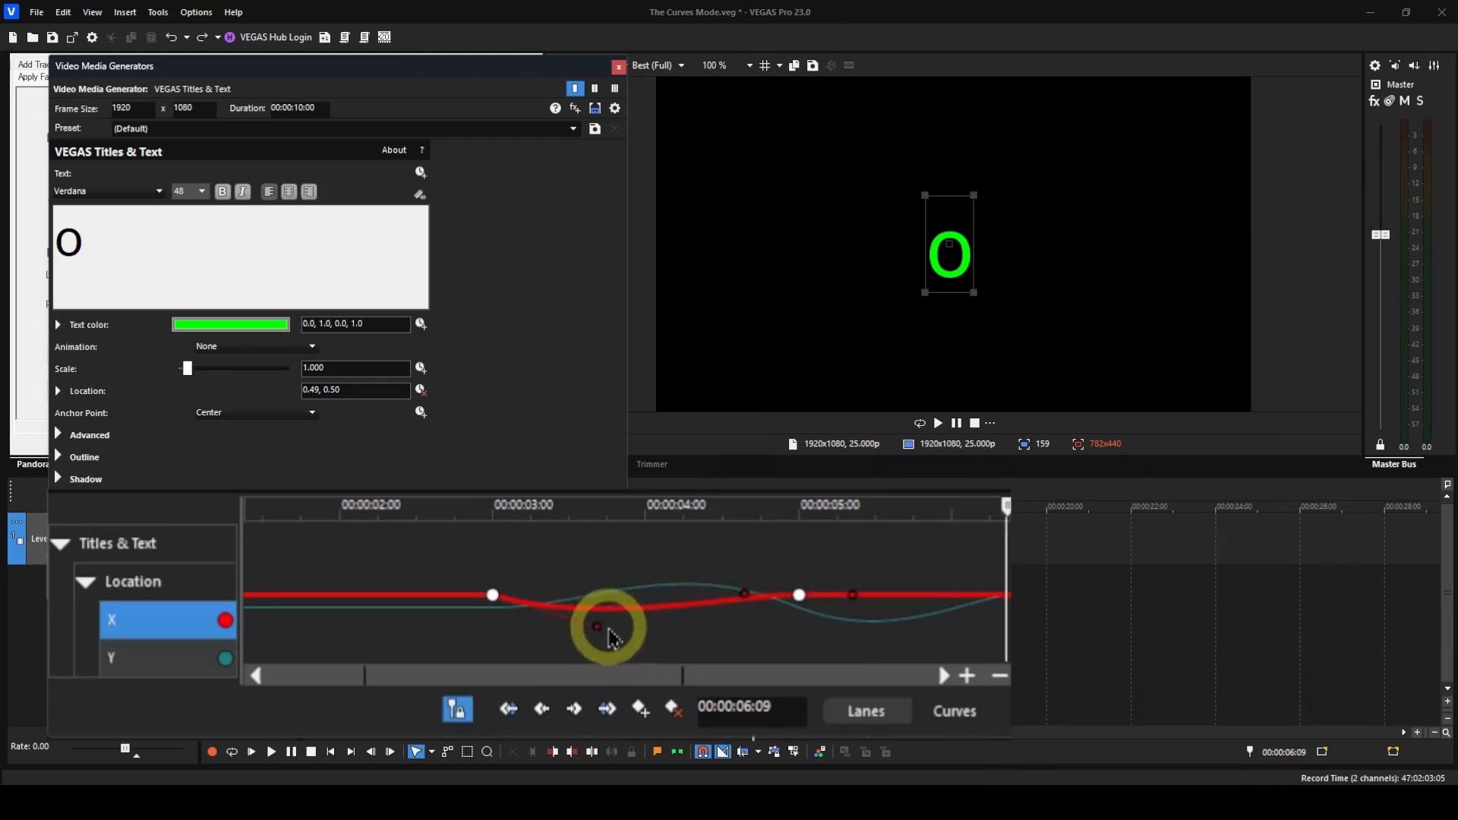
left_click_drag(600, 628, 622, 600)
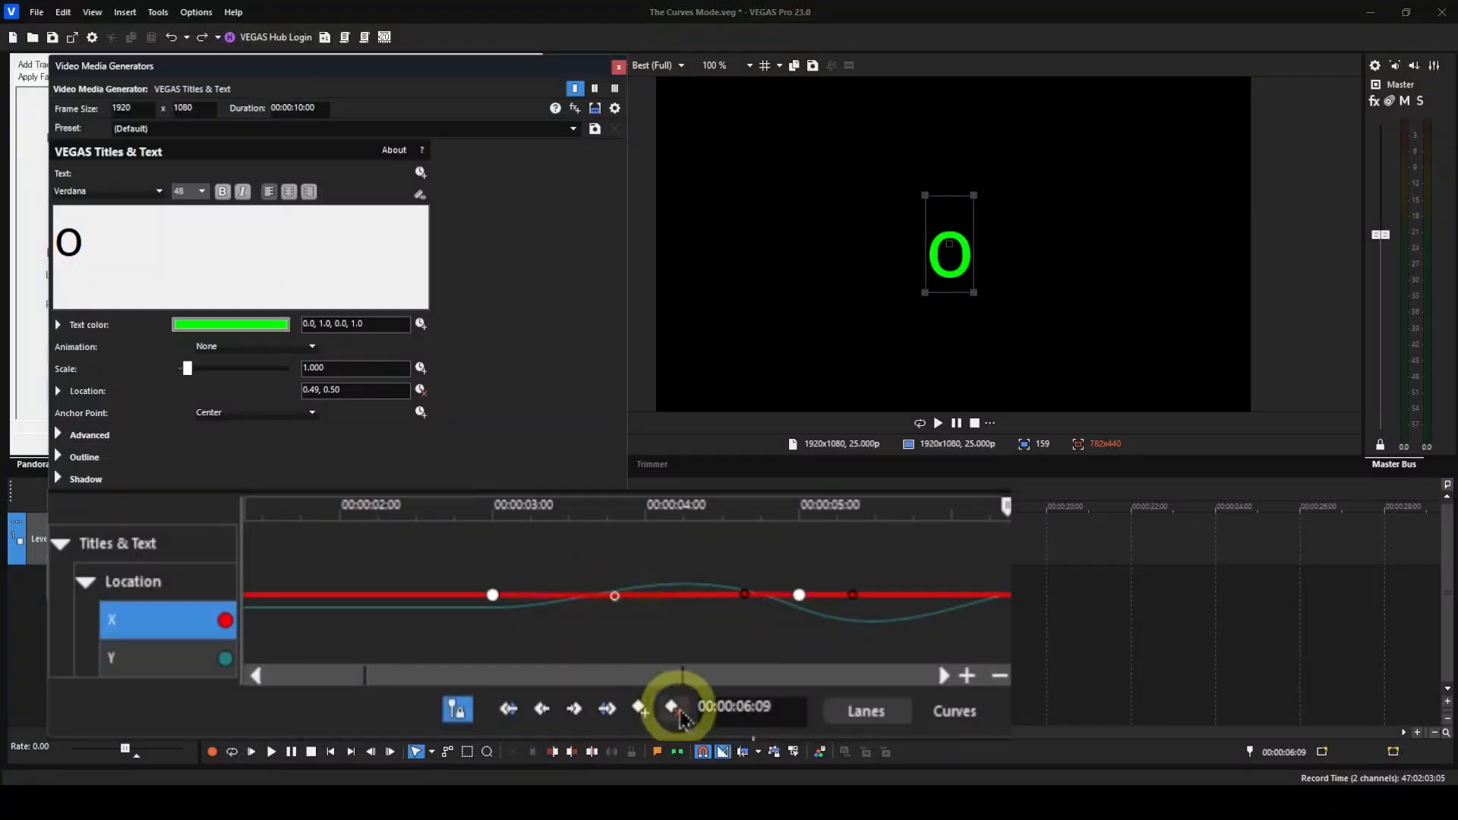
Fine-tune the 00:00:05:00 Location X keyframe's incoming handle so its locked tangents lie level along the line.
left_click(745, 599)
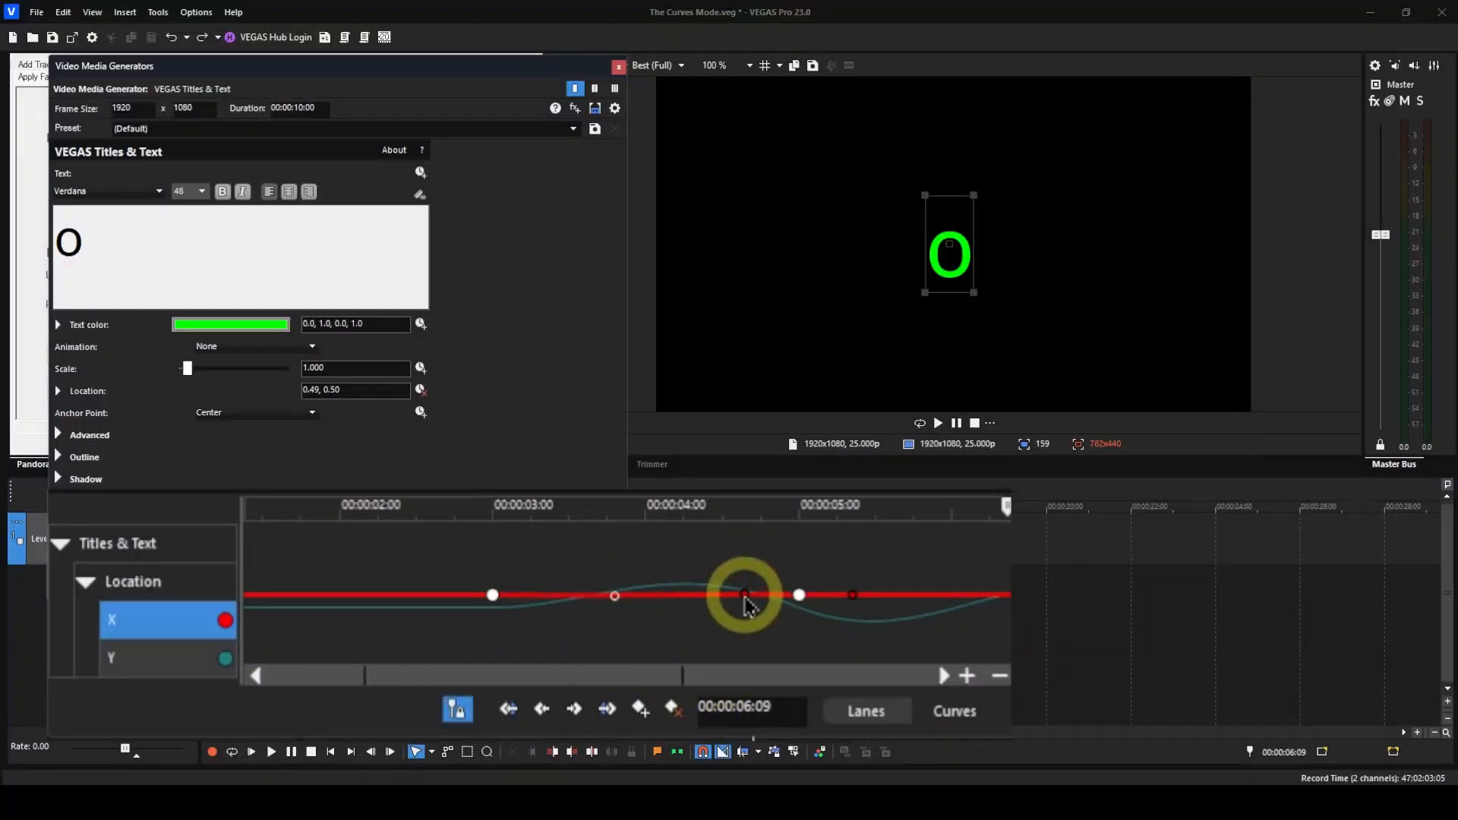
left_click_drag(745, 596, 746, 600)
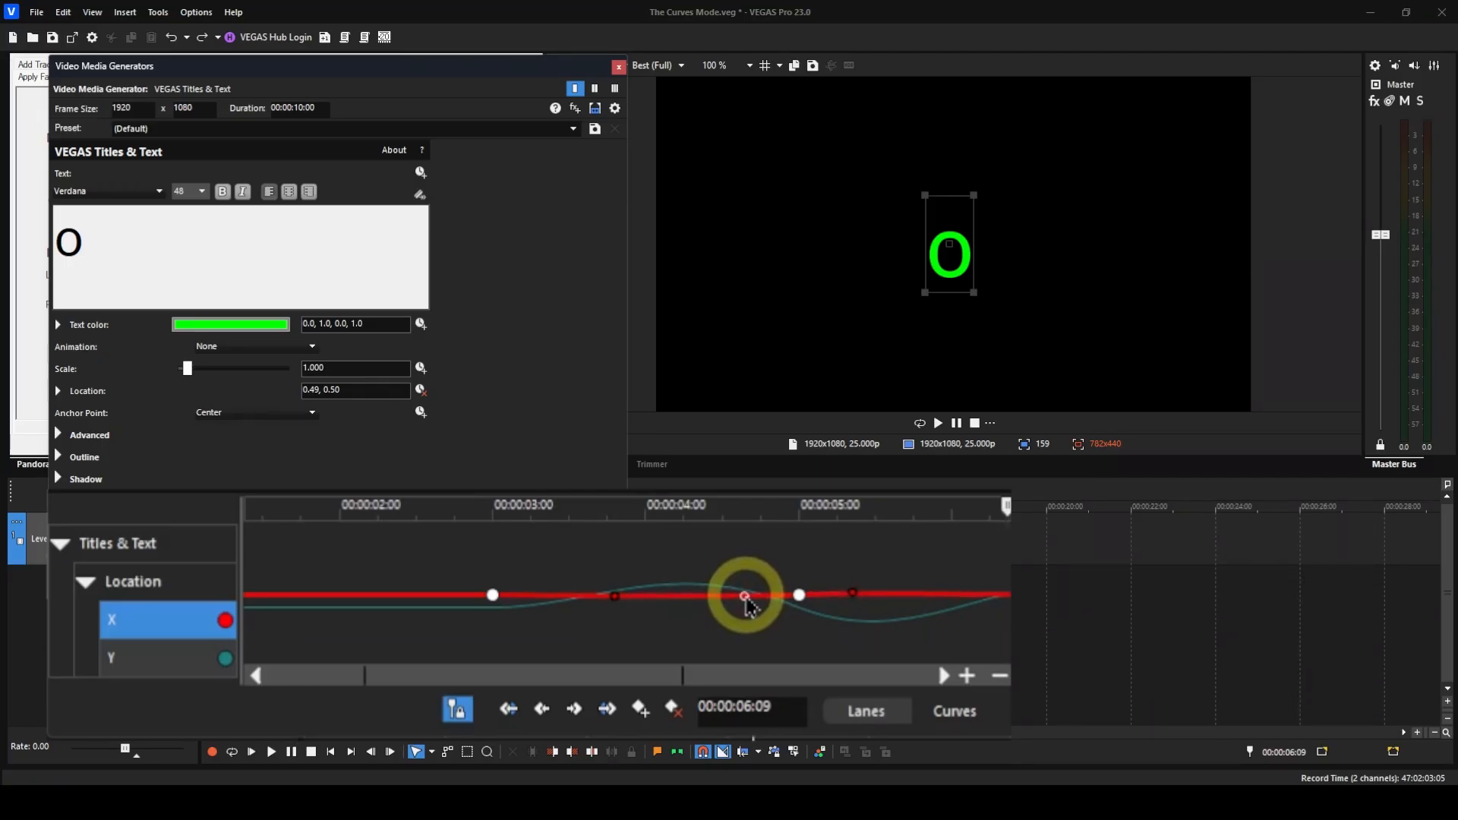
left_click_drag(745, 596, 747, 600)
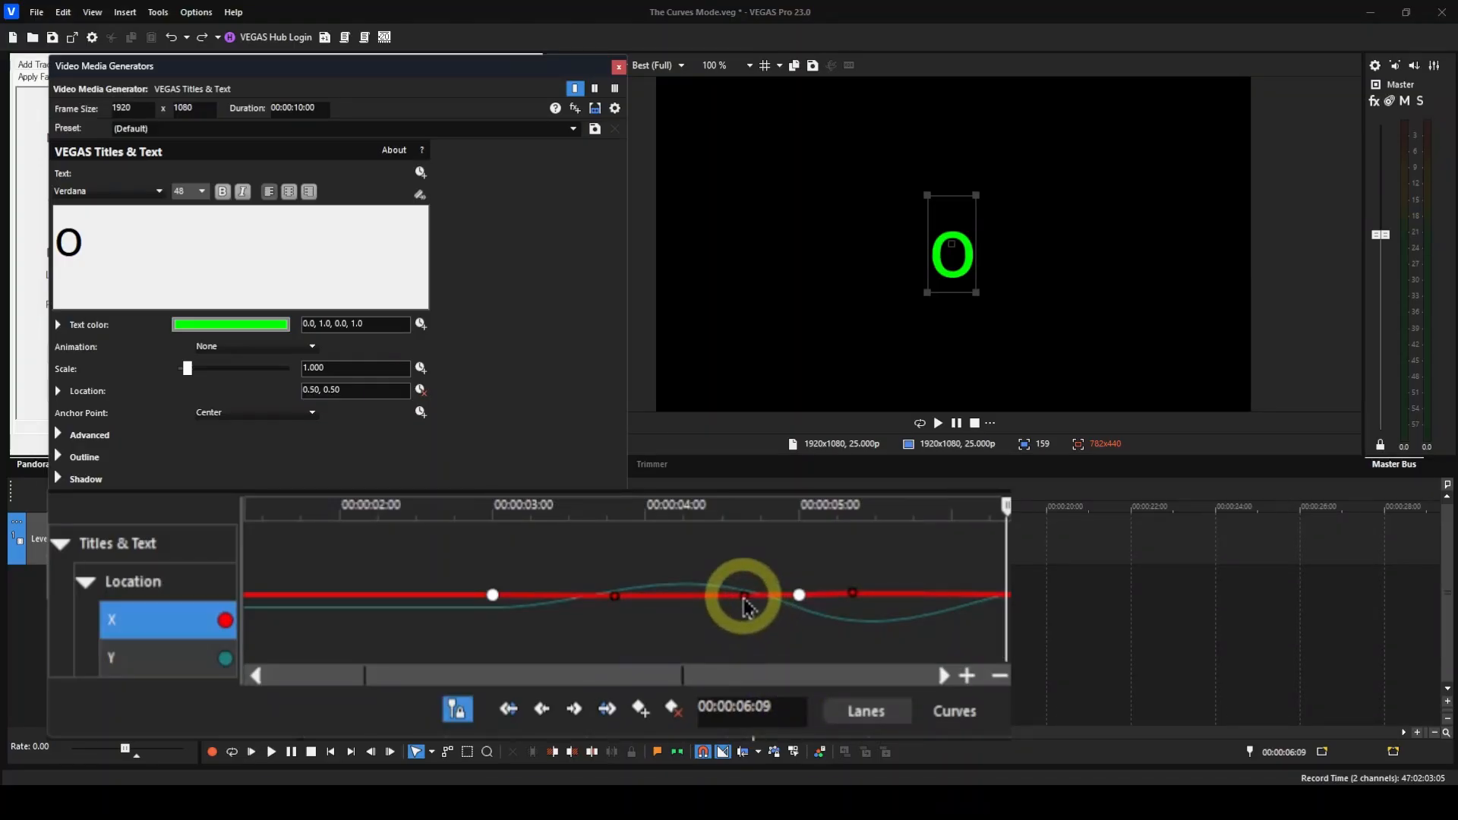
left_click_drag(745, 600, 742, 596)
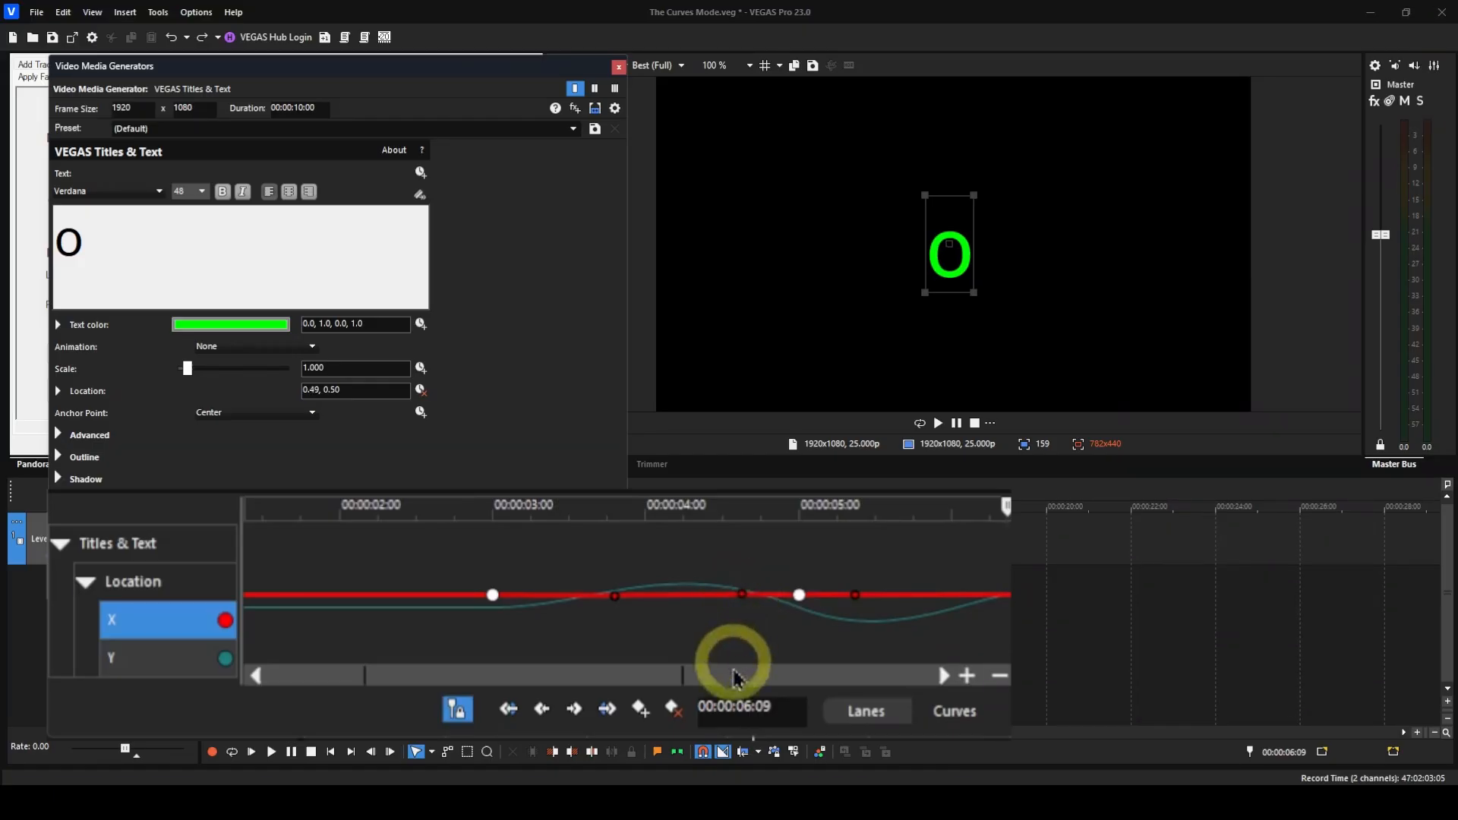
mouse_move(619, 676)
left_mouse_down()
mouse_move(845, 681)
mouse_move(644, 683)
left_mouse_up()
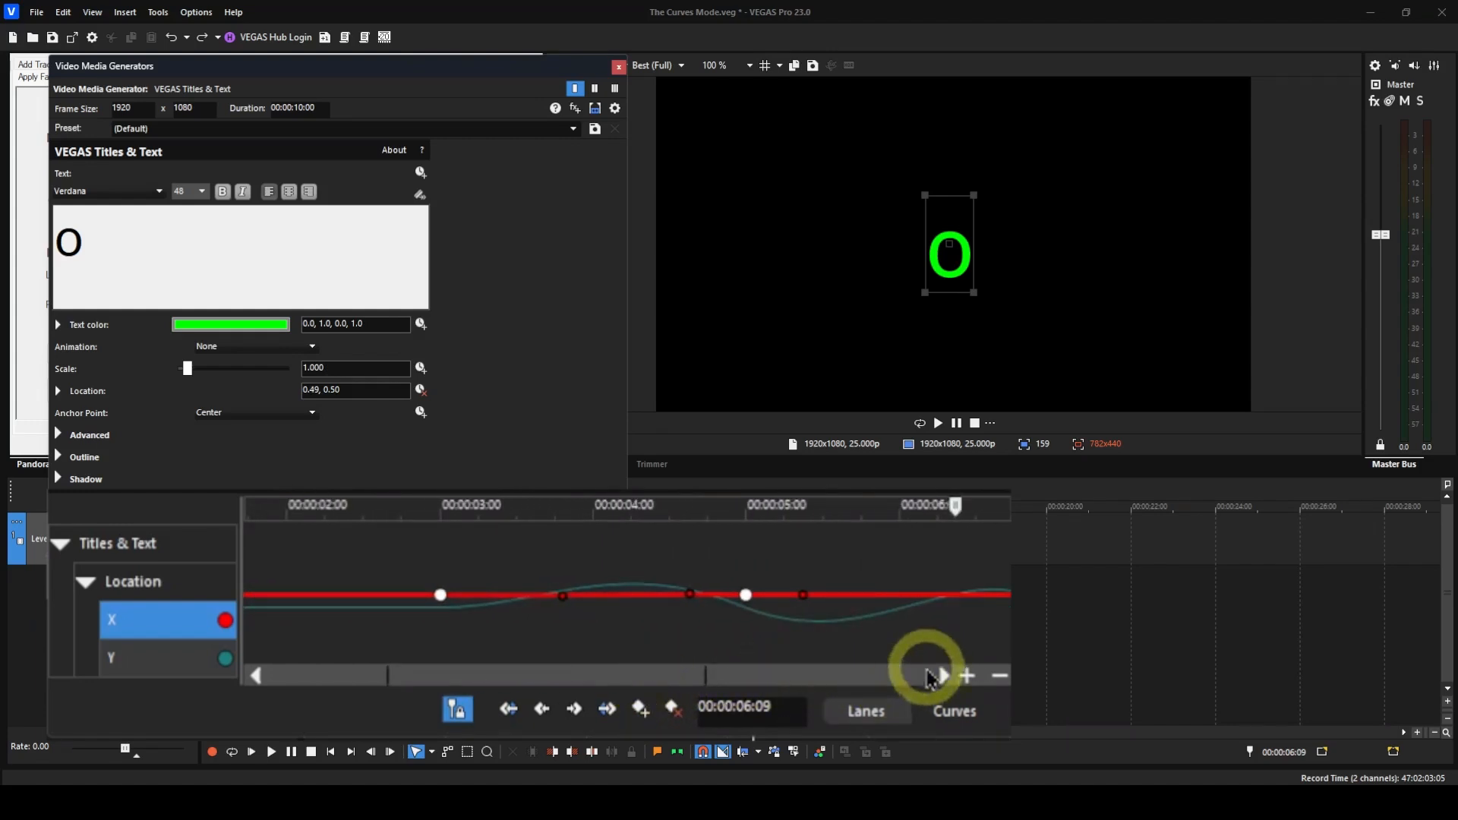
left_click(1000, 678)
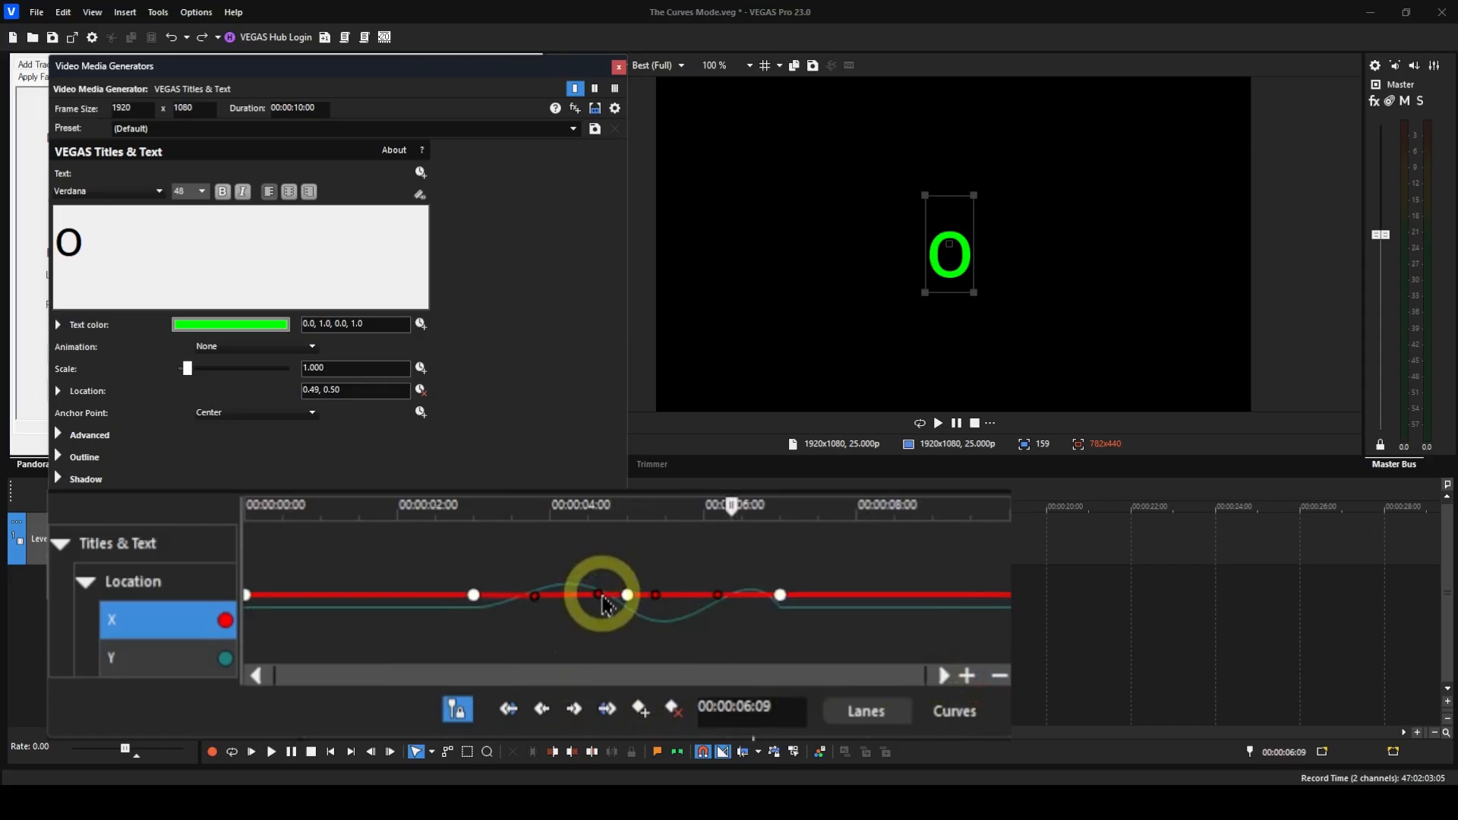
left_click_drag(600, 594, 605, 594)
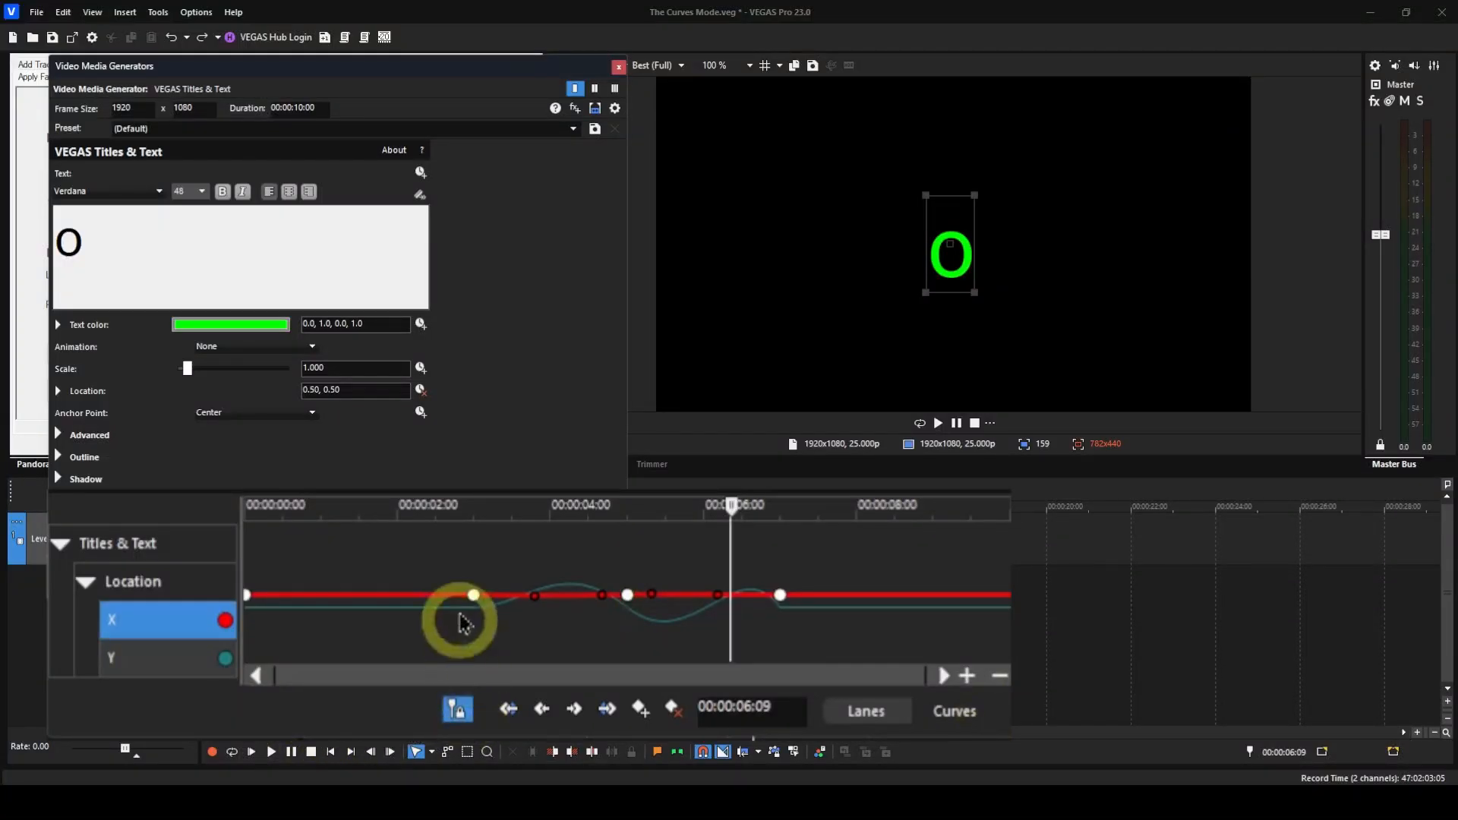
Preview the green O's motion from 00:00:02:00 and stop playback.
left_click(395, 563)
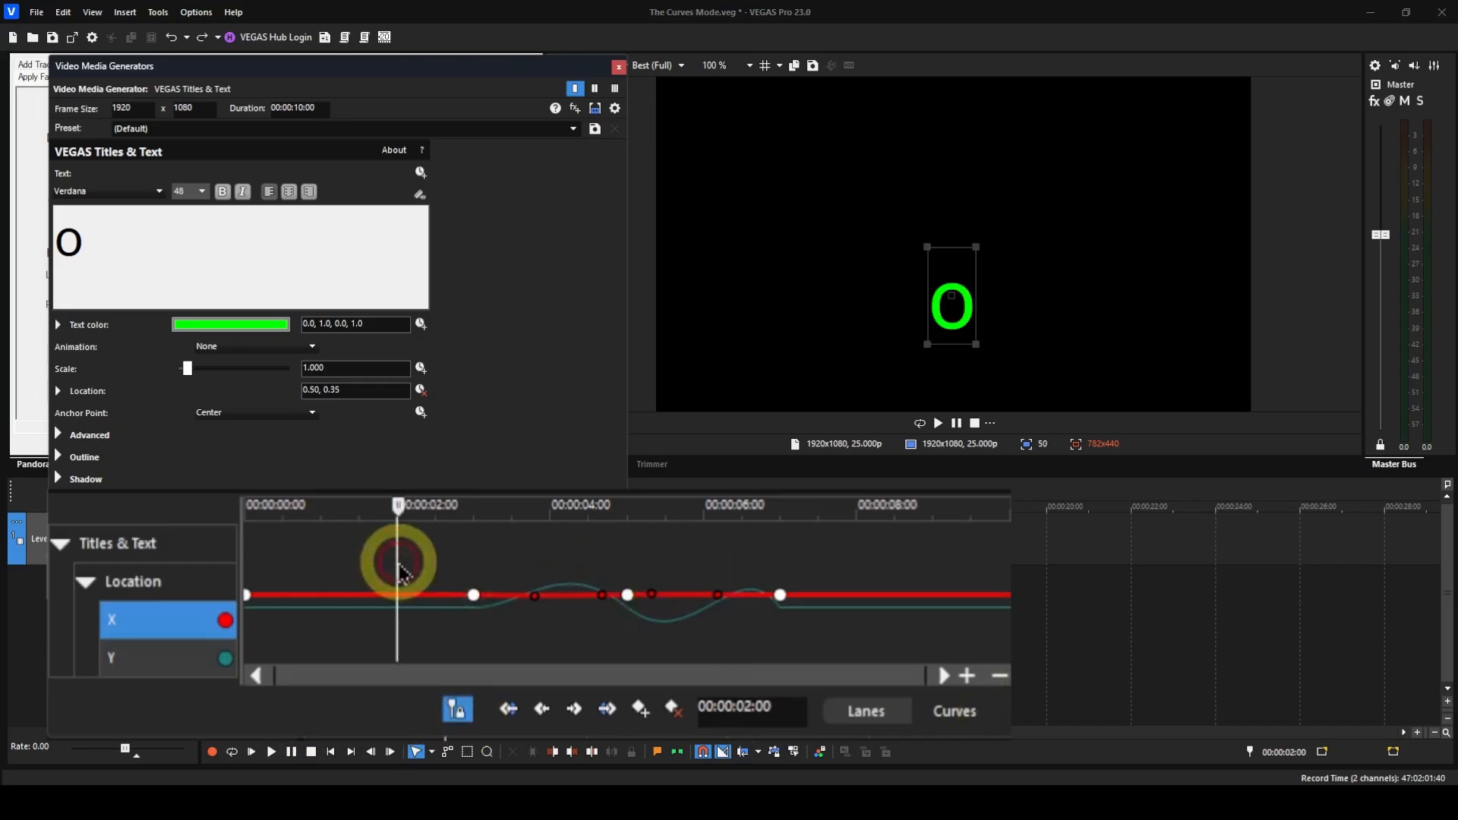
left_click(272, 752)
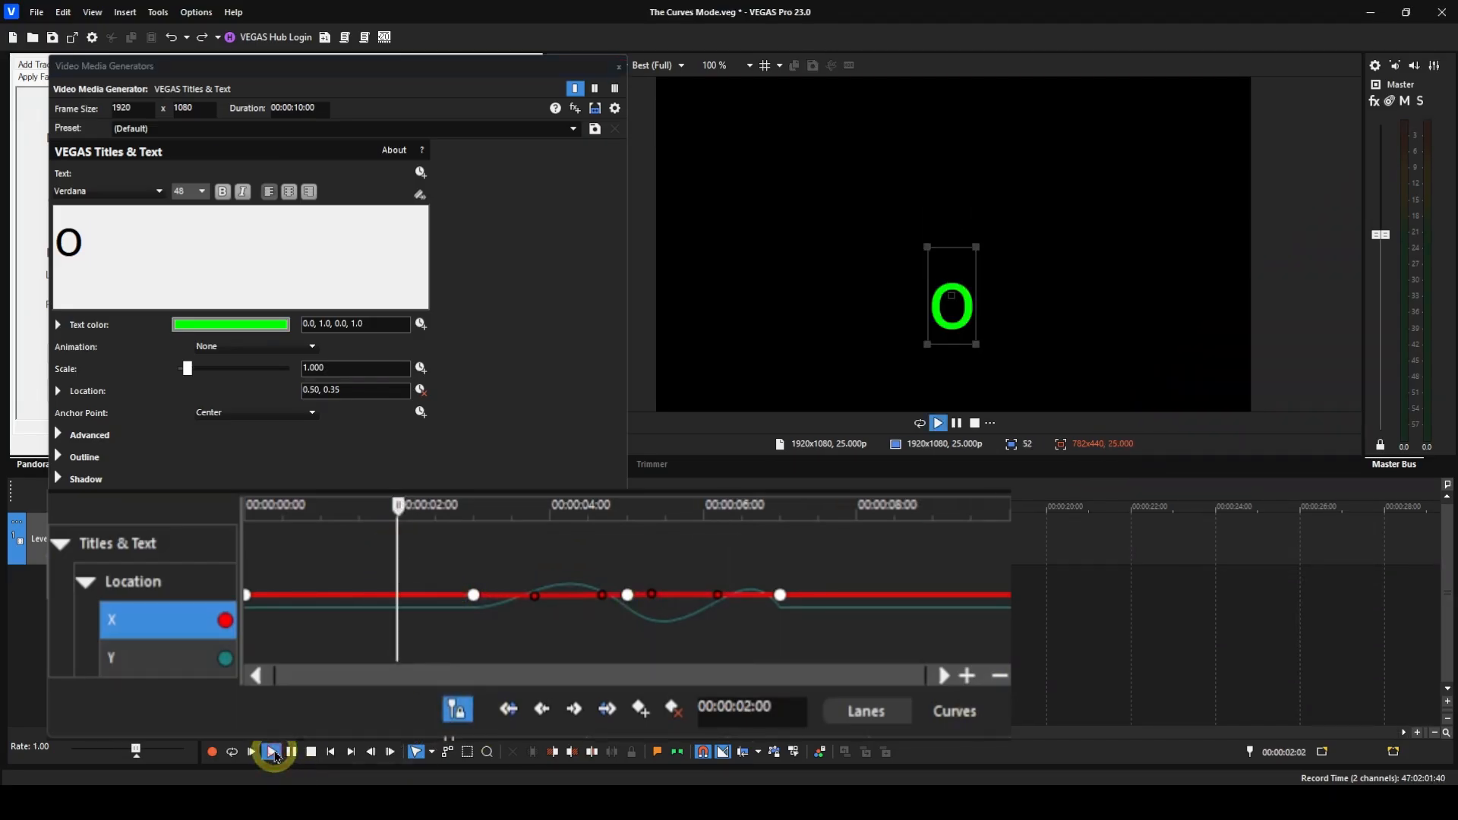
left_click(313, 752)
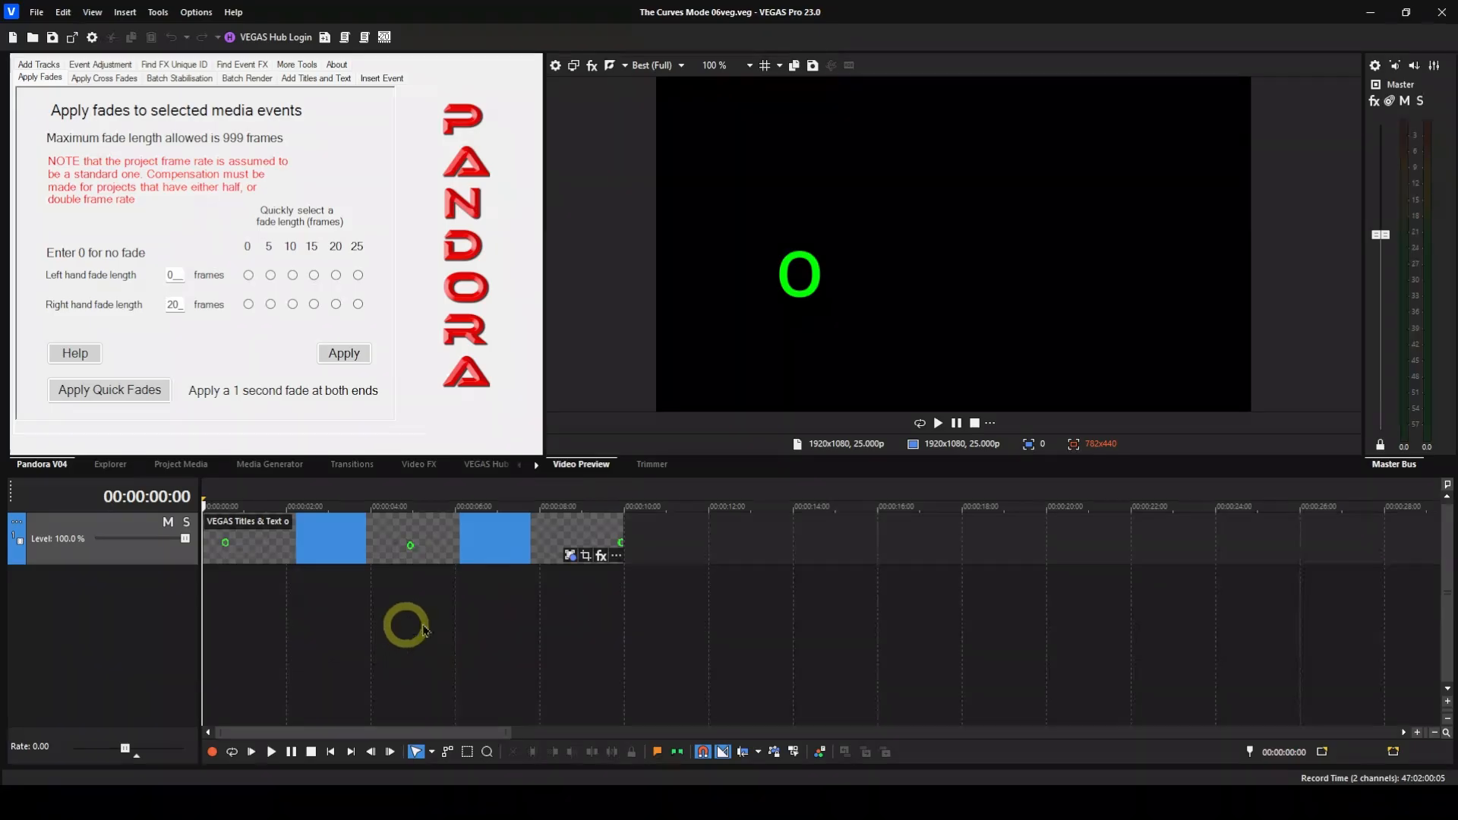
Play the green O animation in the The Curves Mode 06veg project from the start and stop it.
left_click(273, 753)
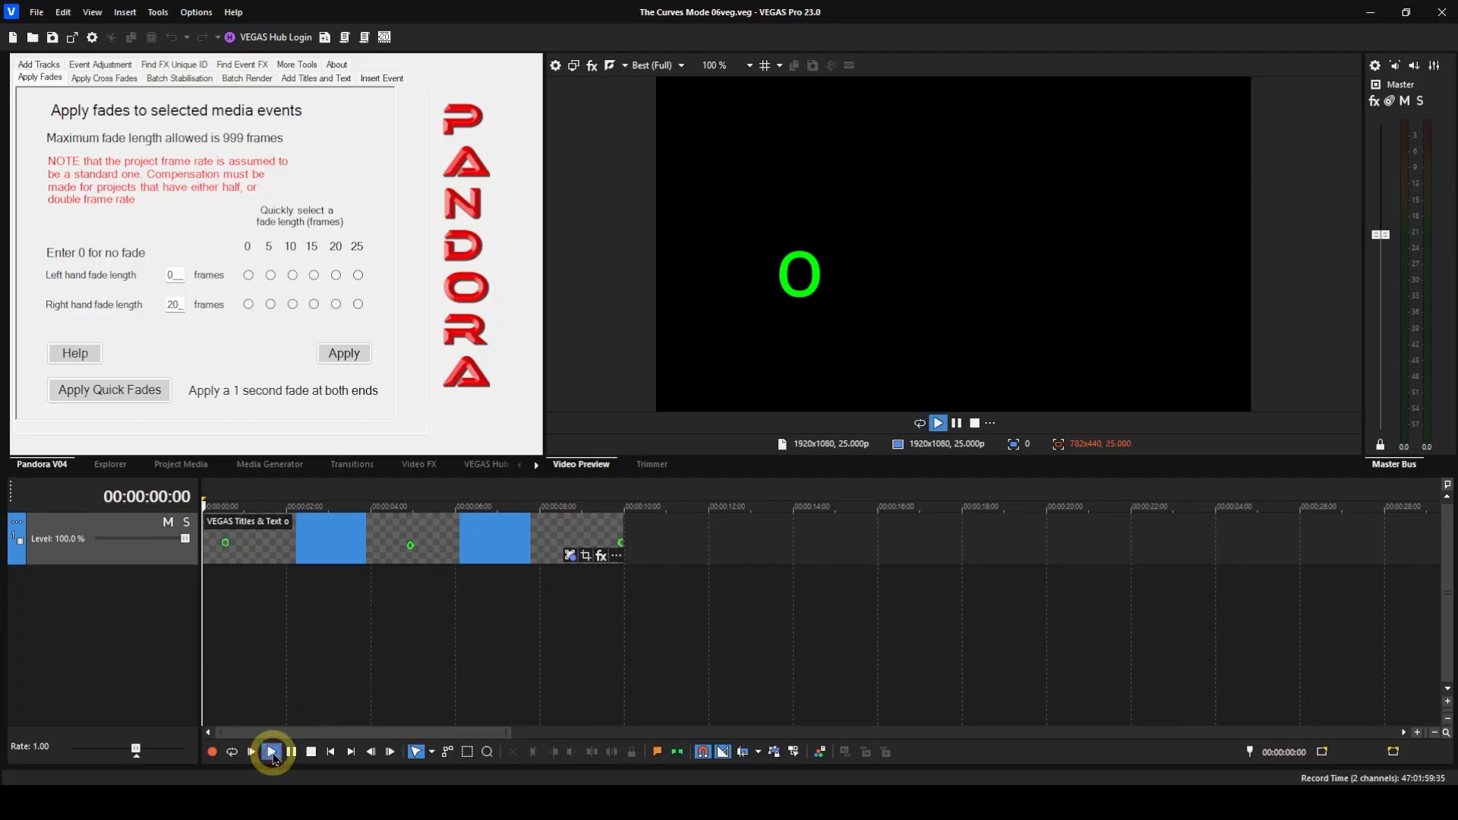
left_click(312, 755)
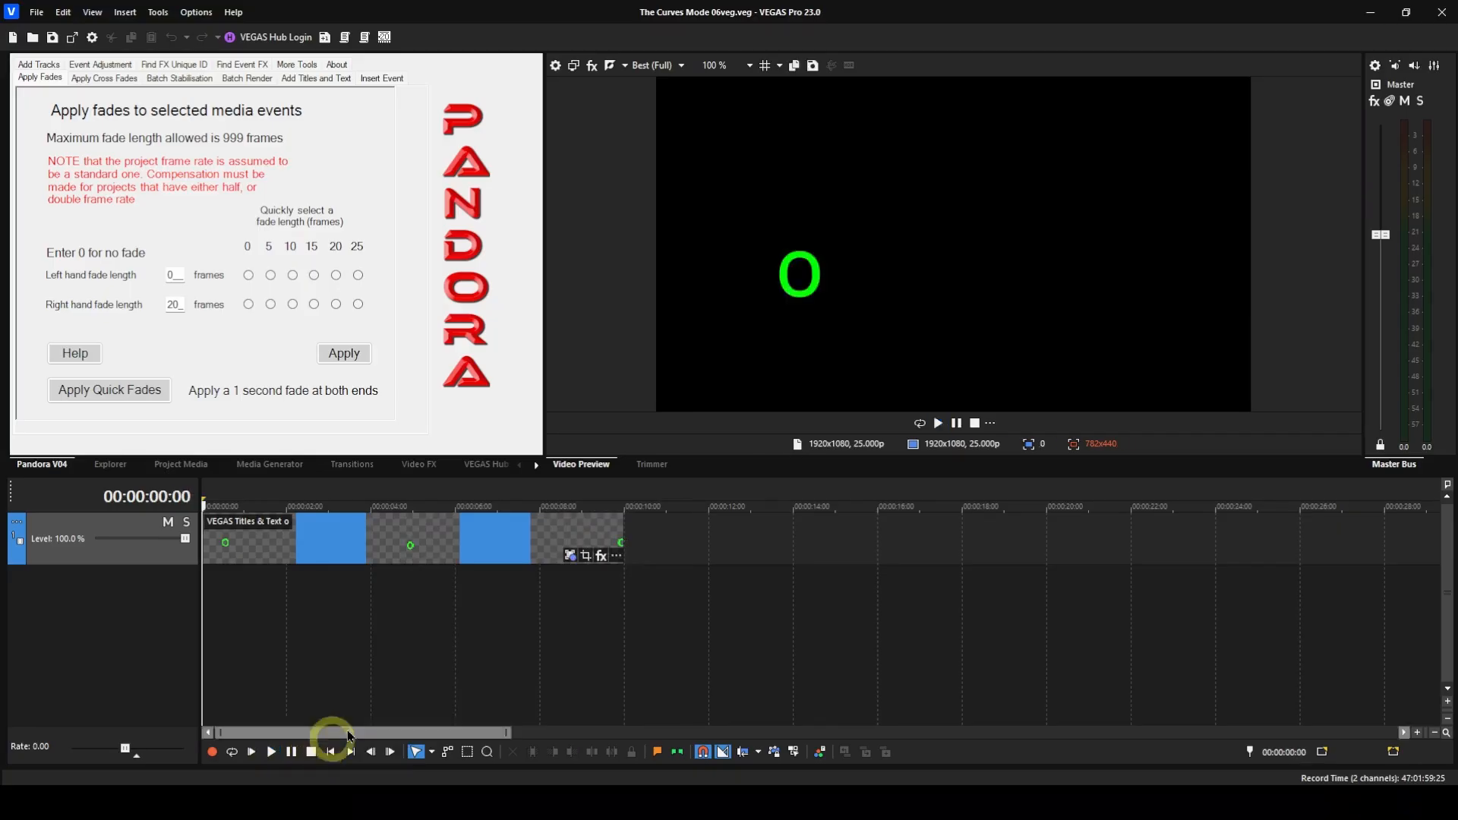
Open the Titles & Text event's generator settings in Curves mode and examine its Location X and Location Y curves in turn.
left_click(571, 557)
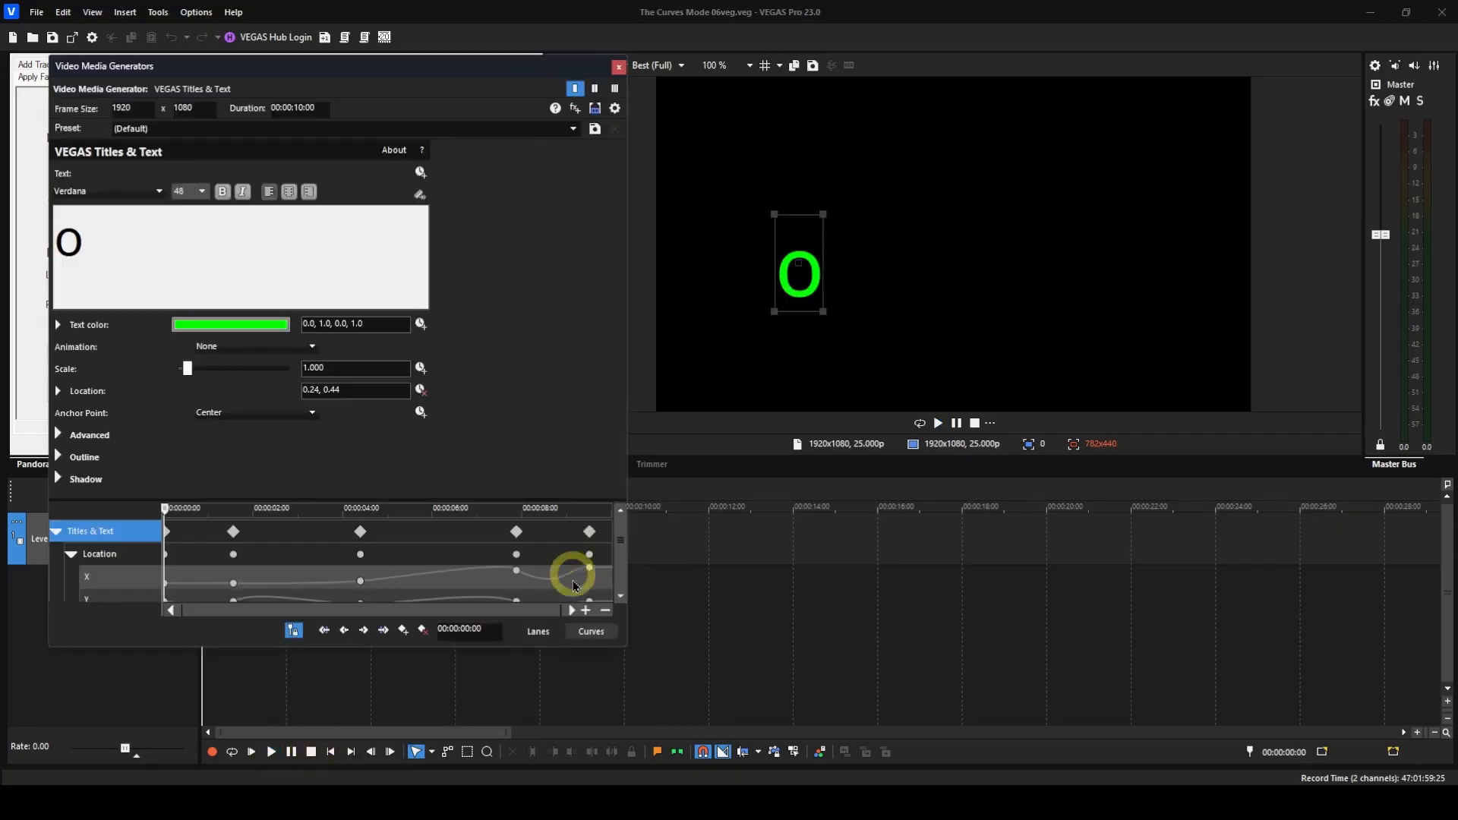
left_click(588, 632)
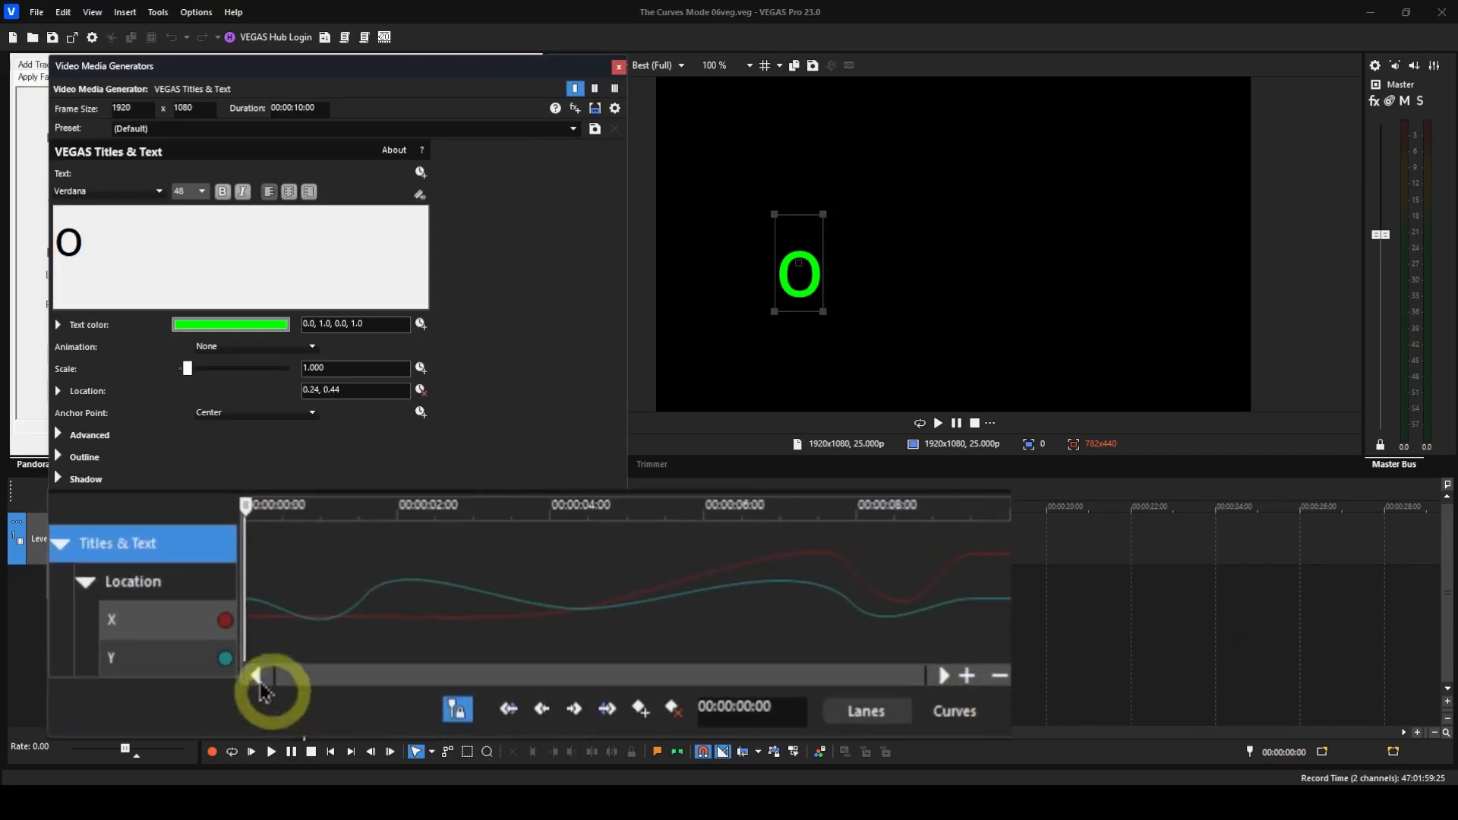
left_click(182, 630)
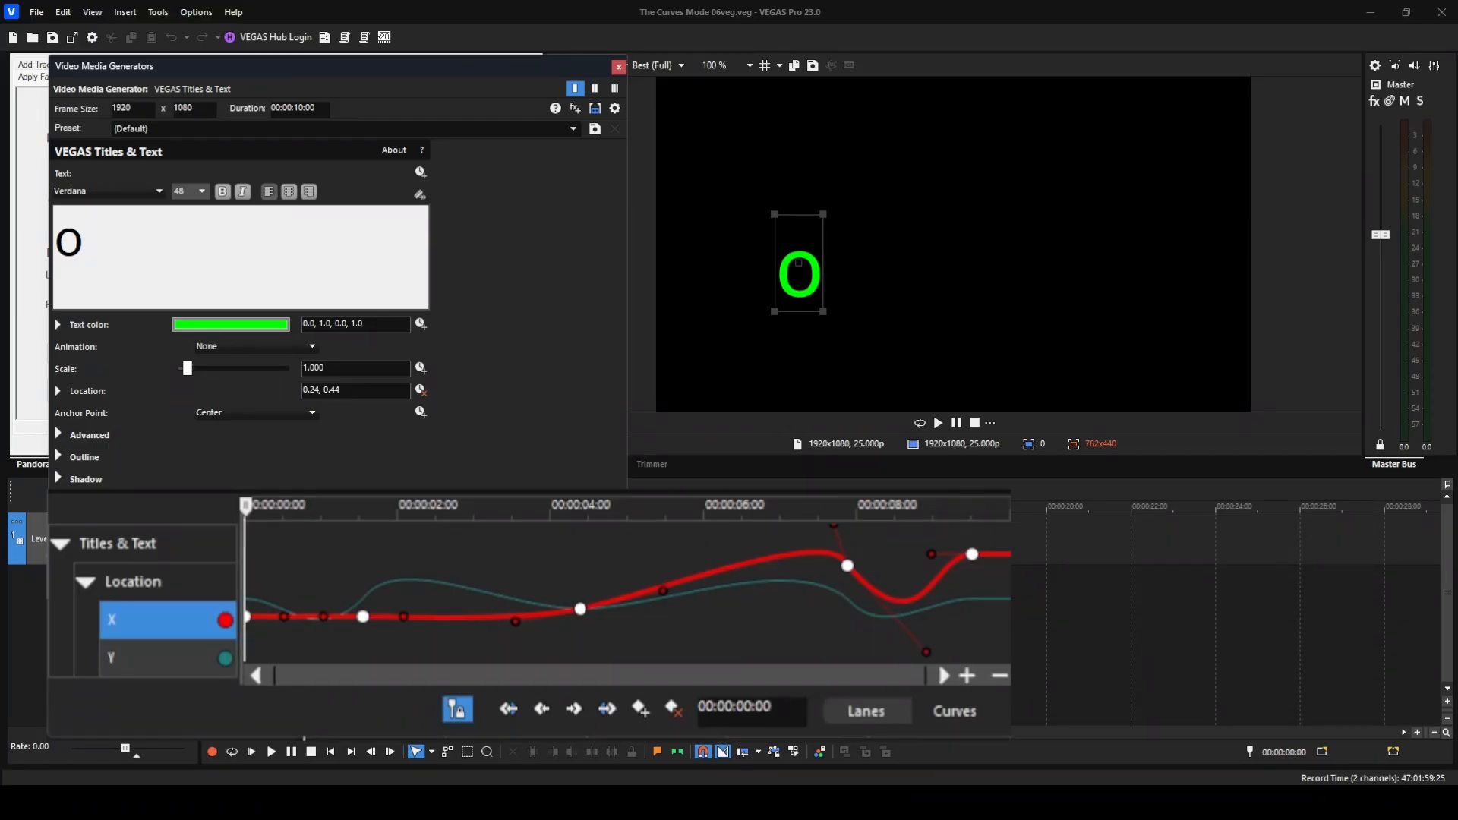
left_click(170, 672)
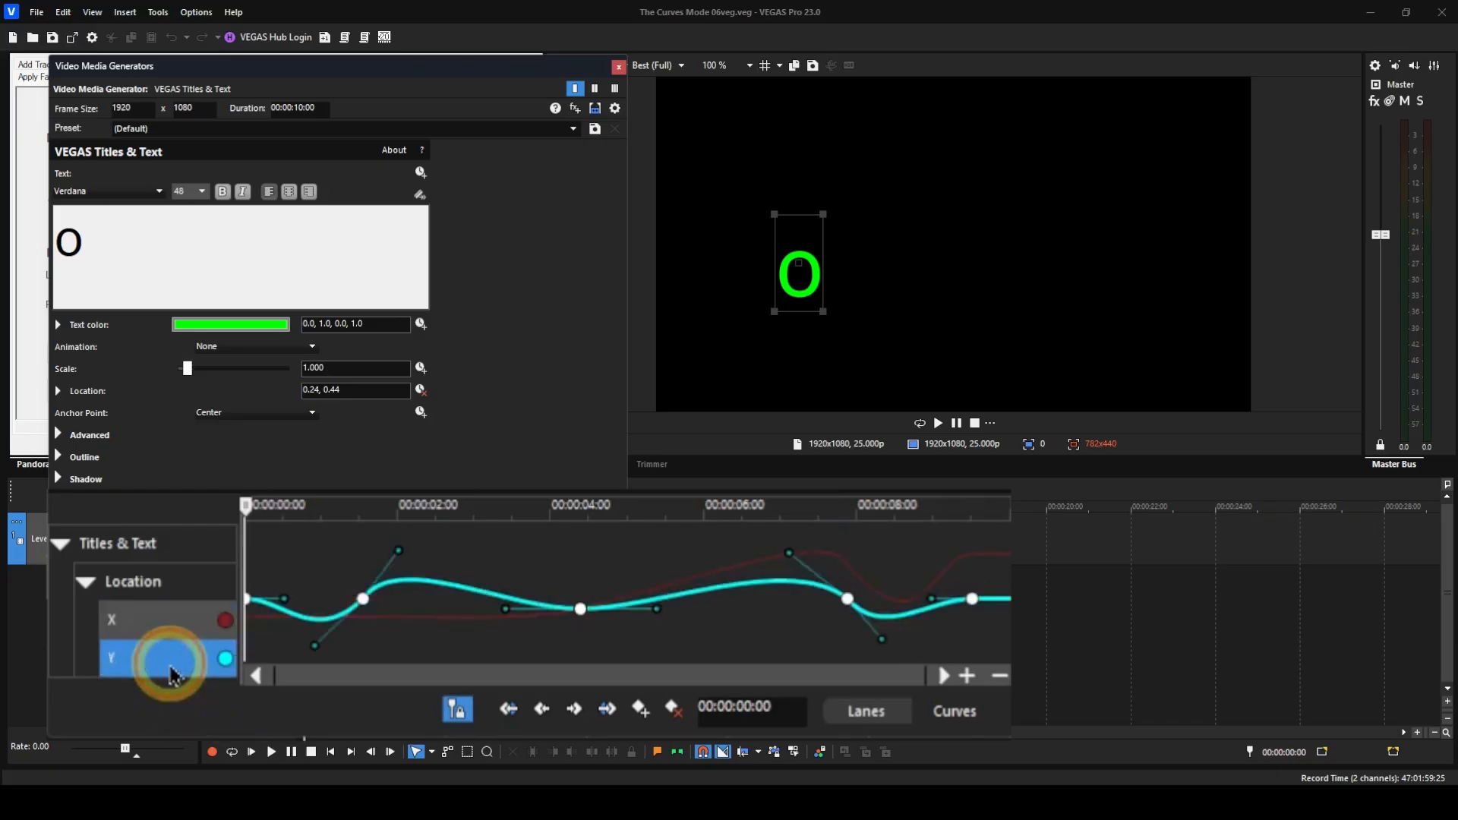